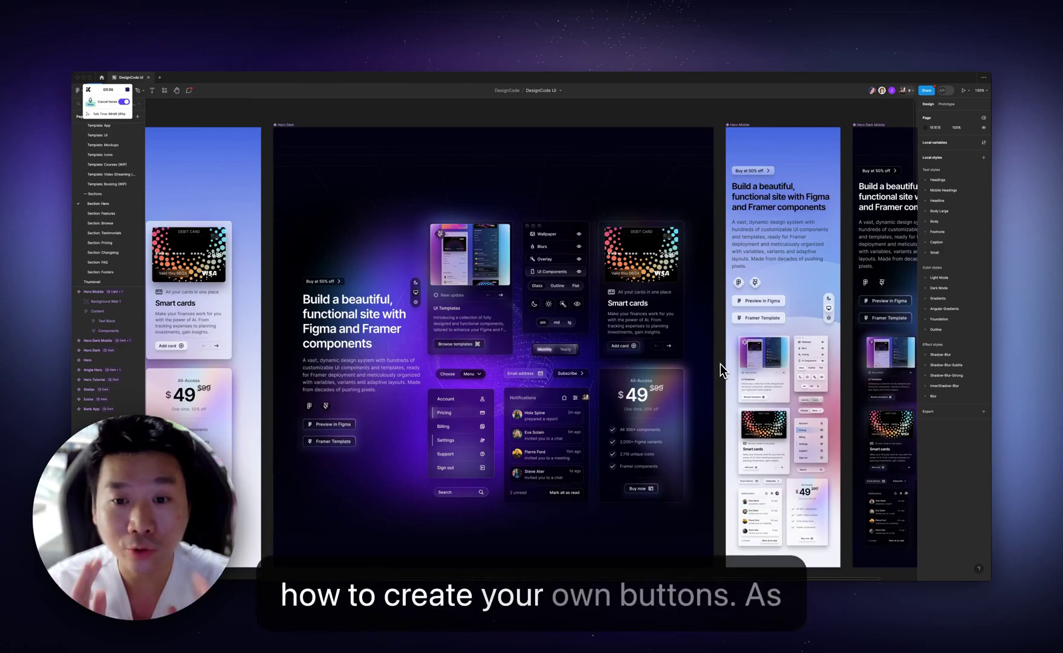
# Step: Zoom in on the hero design's components, then zoom out to see all hero frames
pyautogui.scroll(-2, 589, 332)
pyautogui.hscroll(-1, 589, 332)
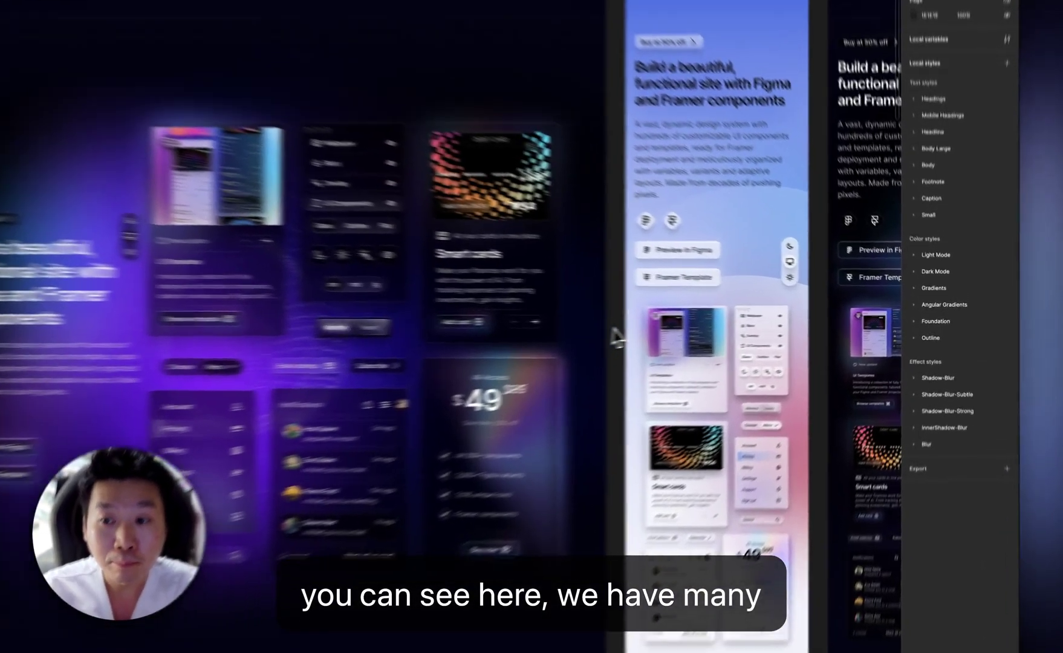
pyautogui.hotkey('ctrl', '=')
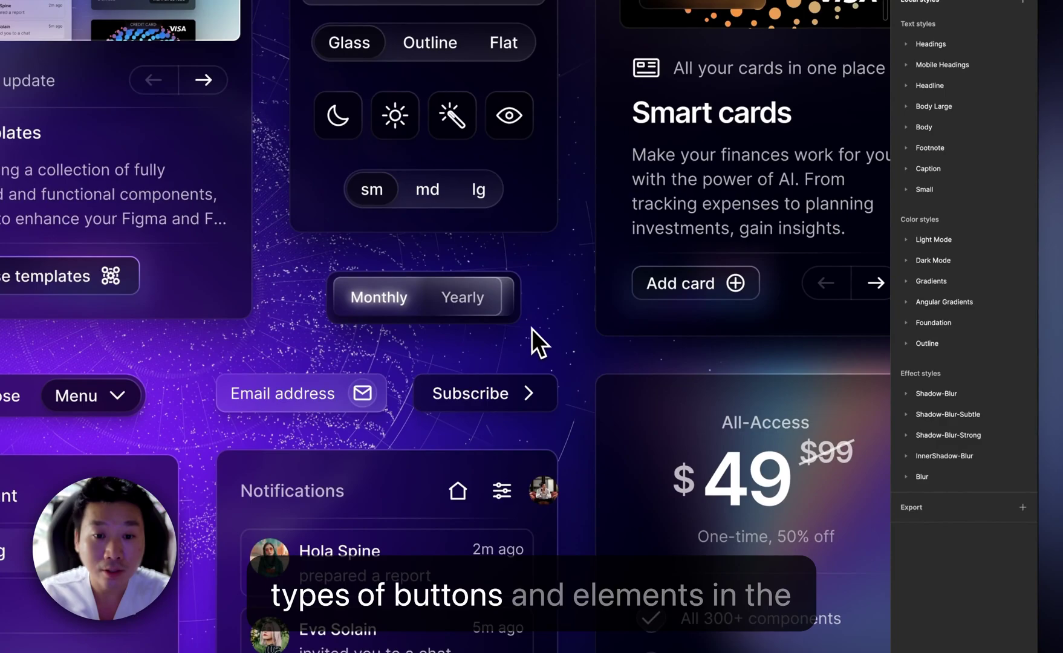
pyautogui.scroll(3, 531, 328)
pyautogui.hscroll(-4, 531, 328)
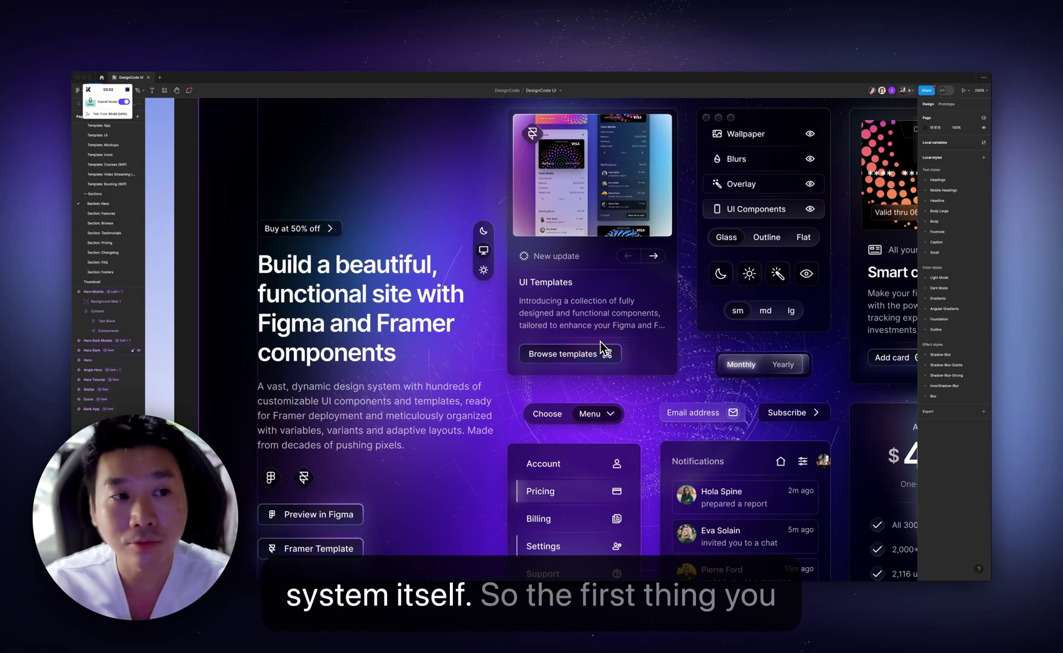
pyautogui.hotkey('shift', '0')
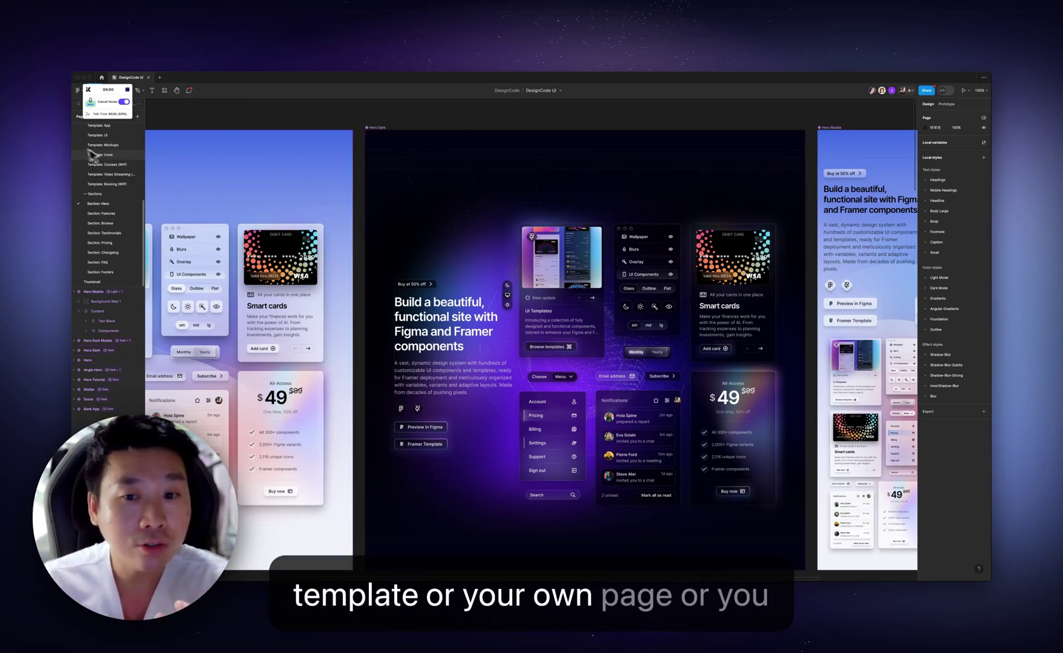
pyautogui.scroll(5, 418, 202)
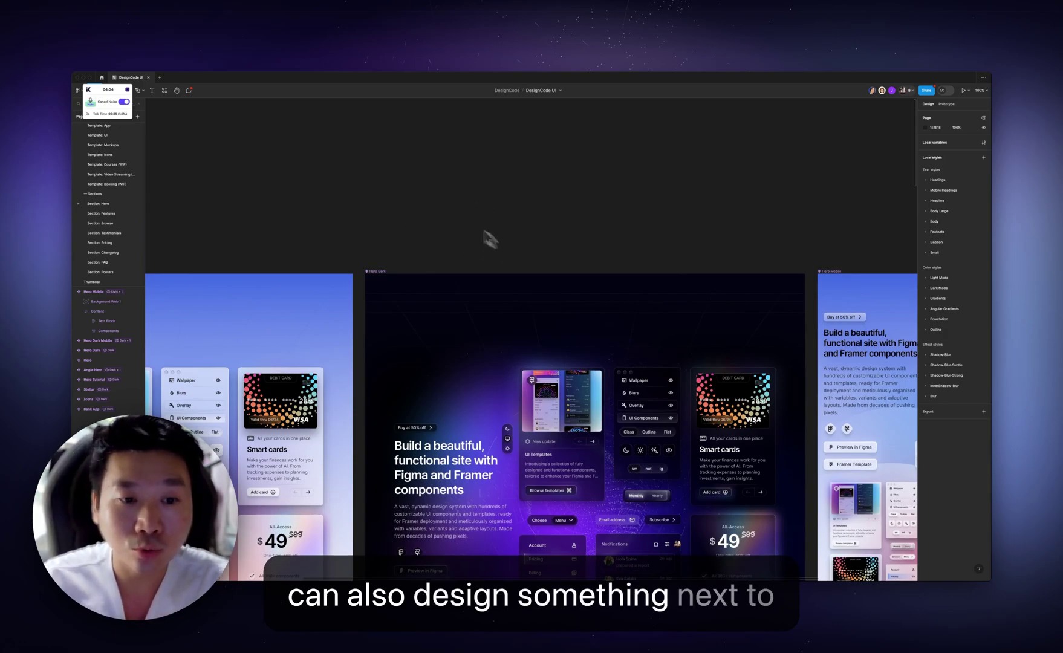
pyautogui.scroll(5, 116, 160)
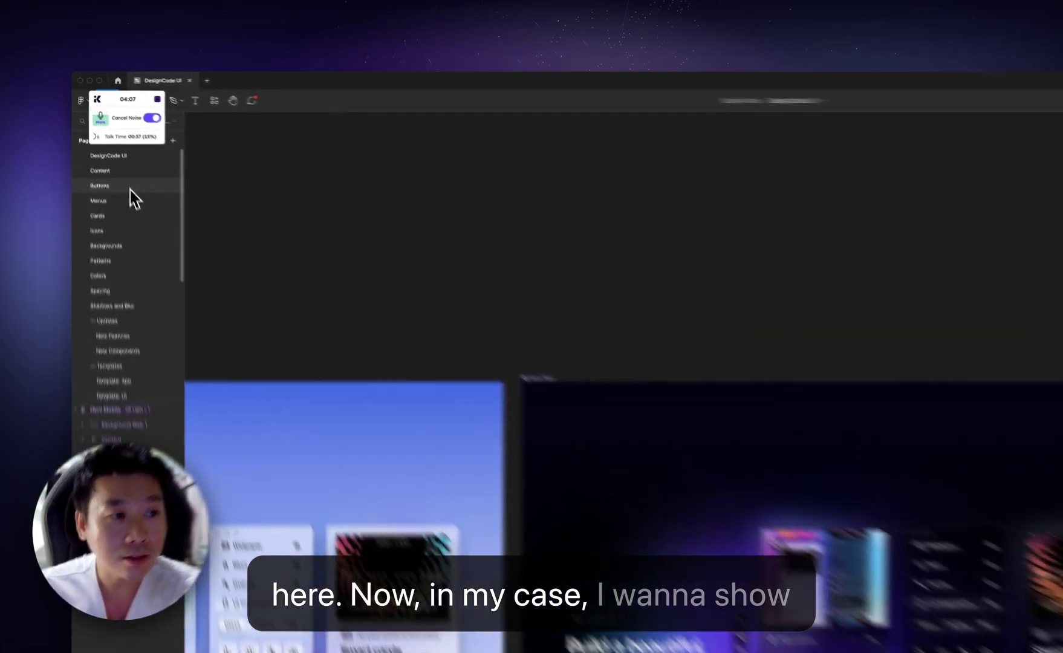
# Step: Go to the Buttons page and zoom to 200% on the button sets
pyautogui.click(130, 188)
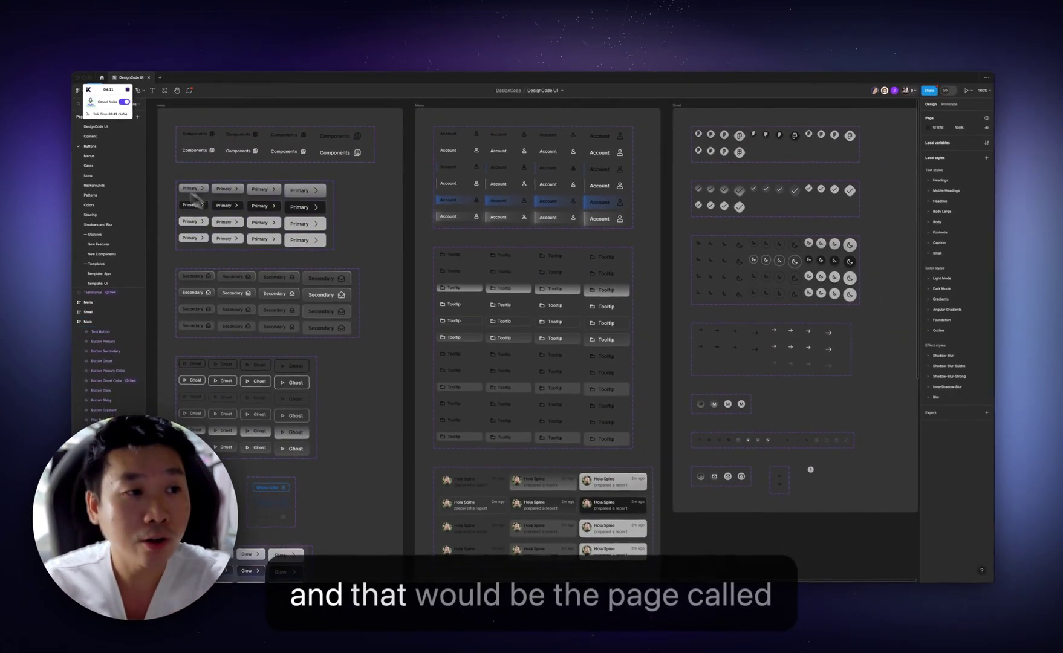
pyautogui.hscroll(-8, 419, 183)
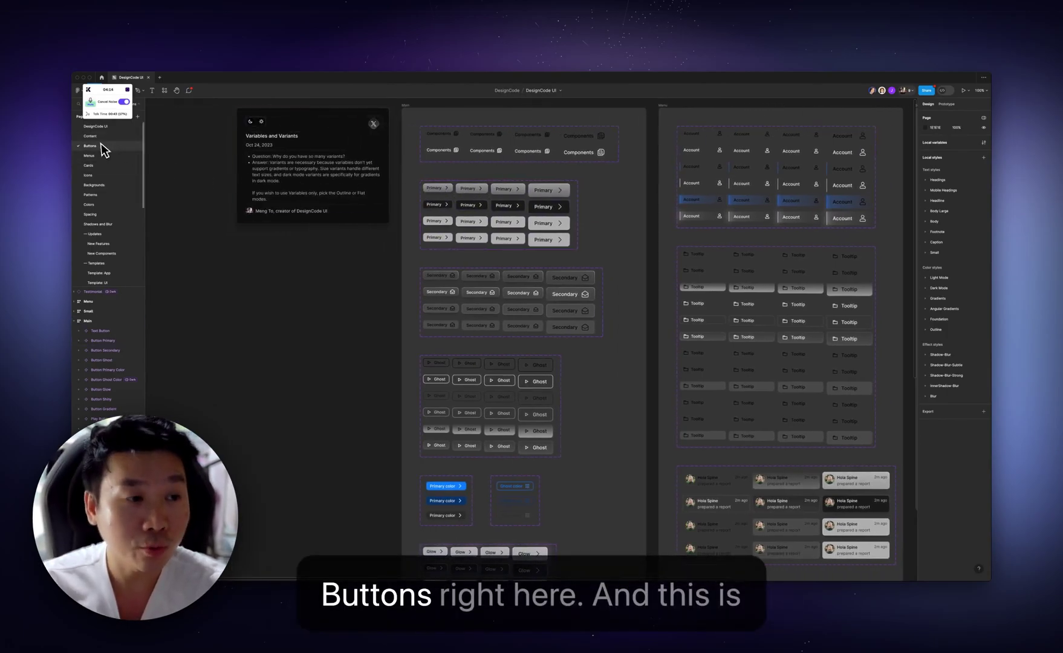
pyautogui.scroll(-3, 301, 304)
pyautogui.scroll(3, 422, 245)
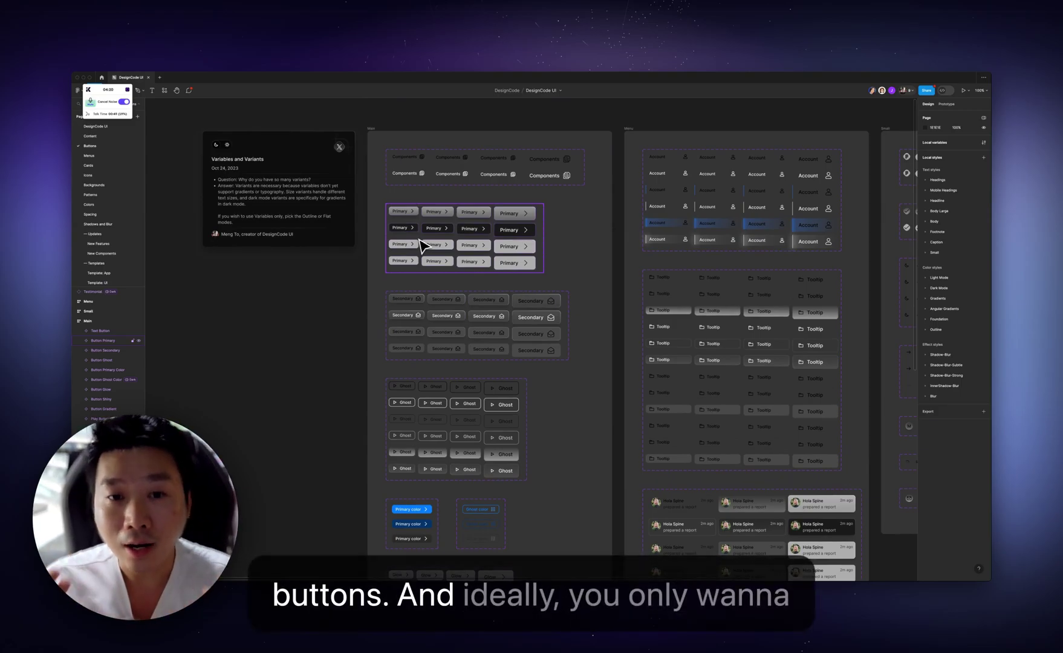
pyautogui.hscroll(-2, 421, 246)
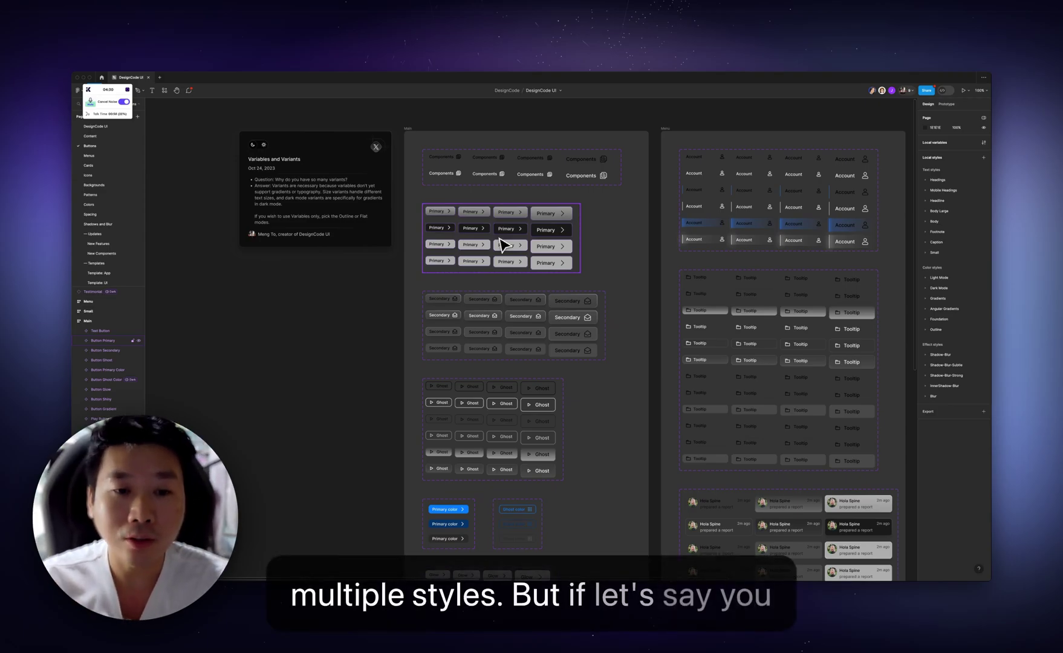
pyautogui.press('+')
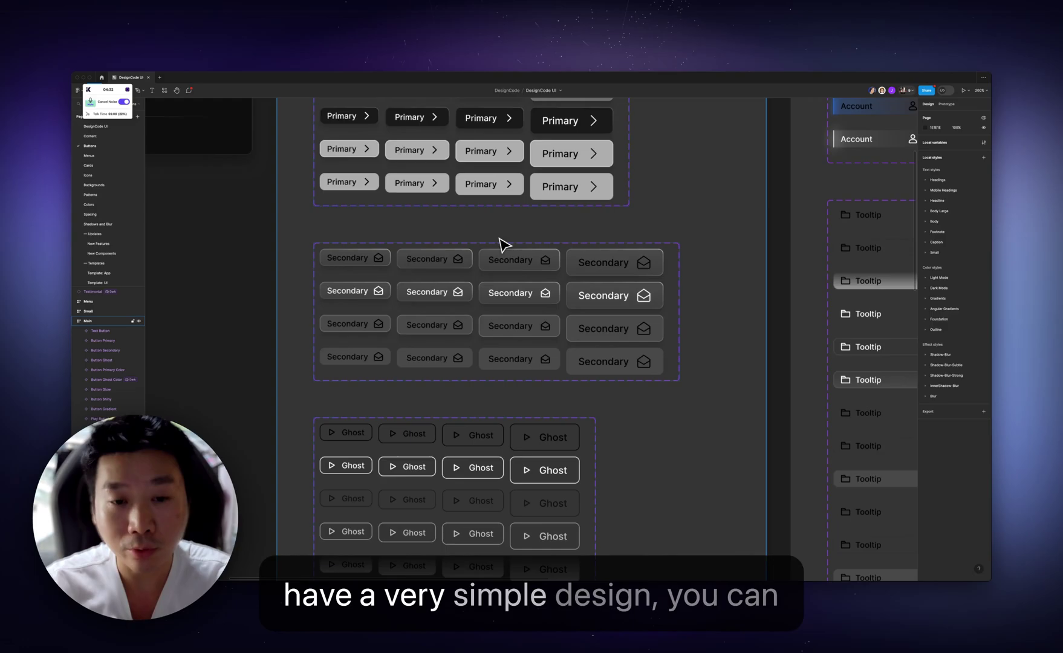
pyautogui.scroll(-3, 505, 242)
# Step: Select the Button Primary component set to review its 16 variants
pyautogui.click(506, 239)
pyautogui.scroll(3, 502, 260)
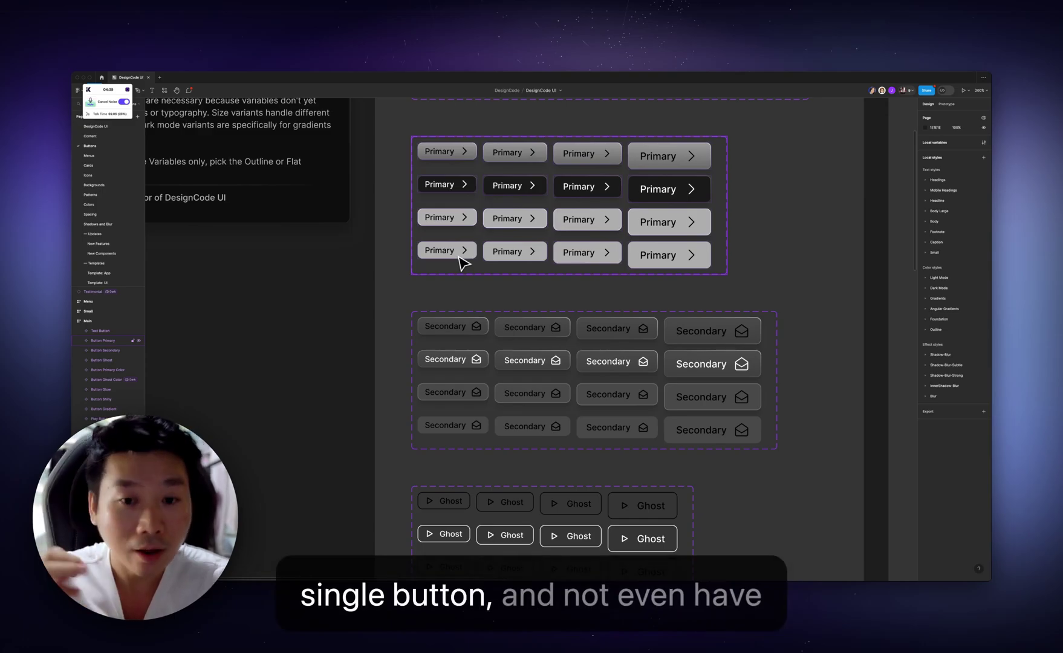
pyautogui.hscroll(-4, 475, 258)
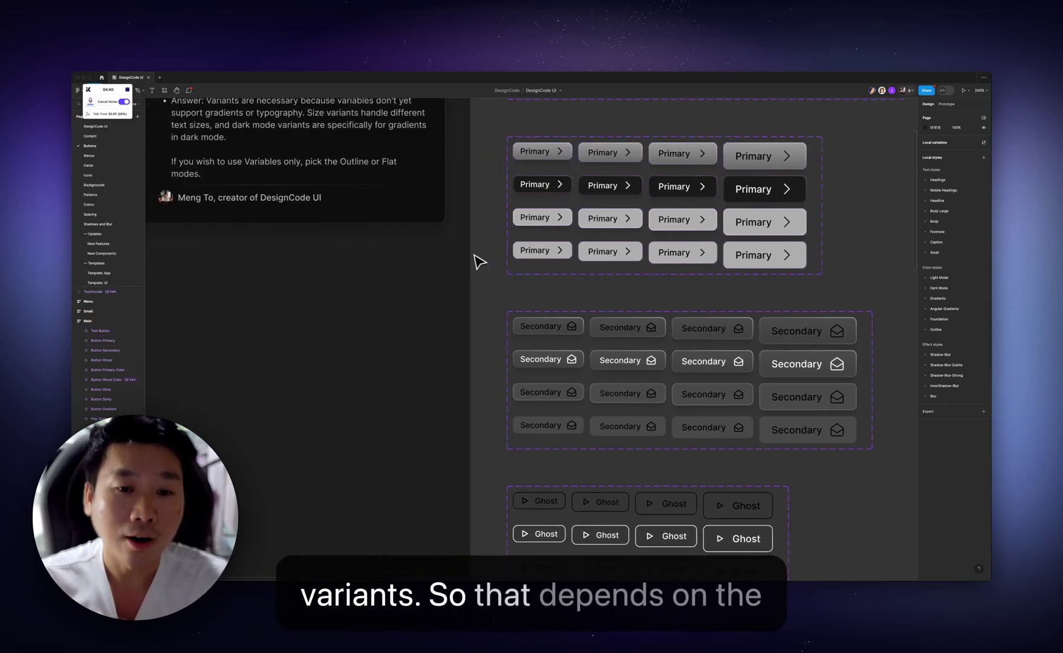
pyautogui.scroll(2, 557, 262)
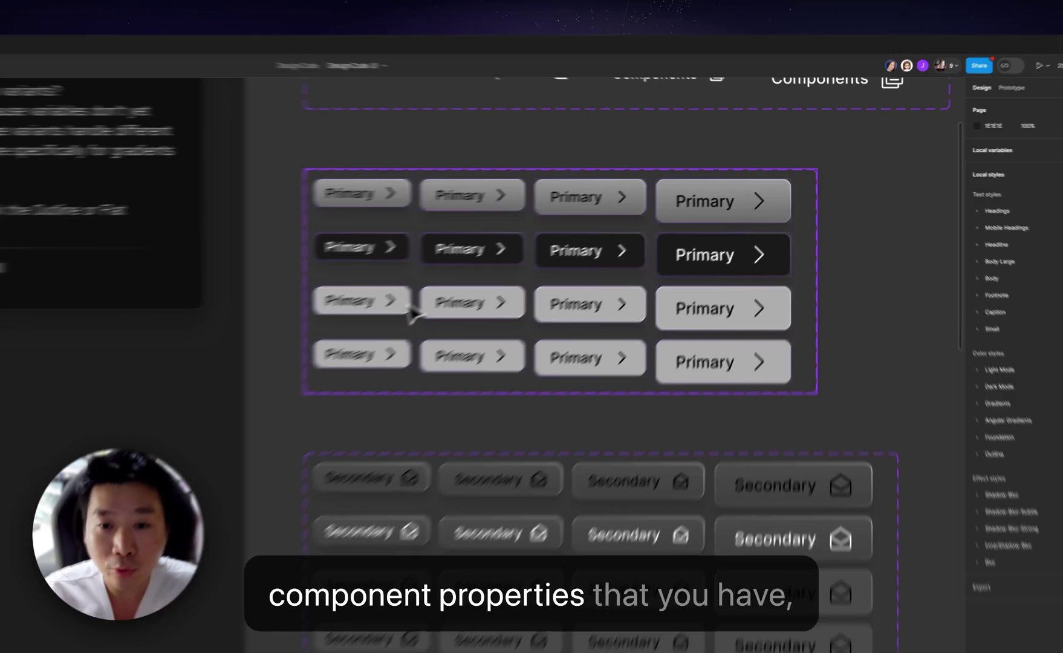
pyautogui.click(562, 268)
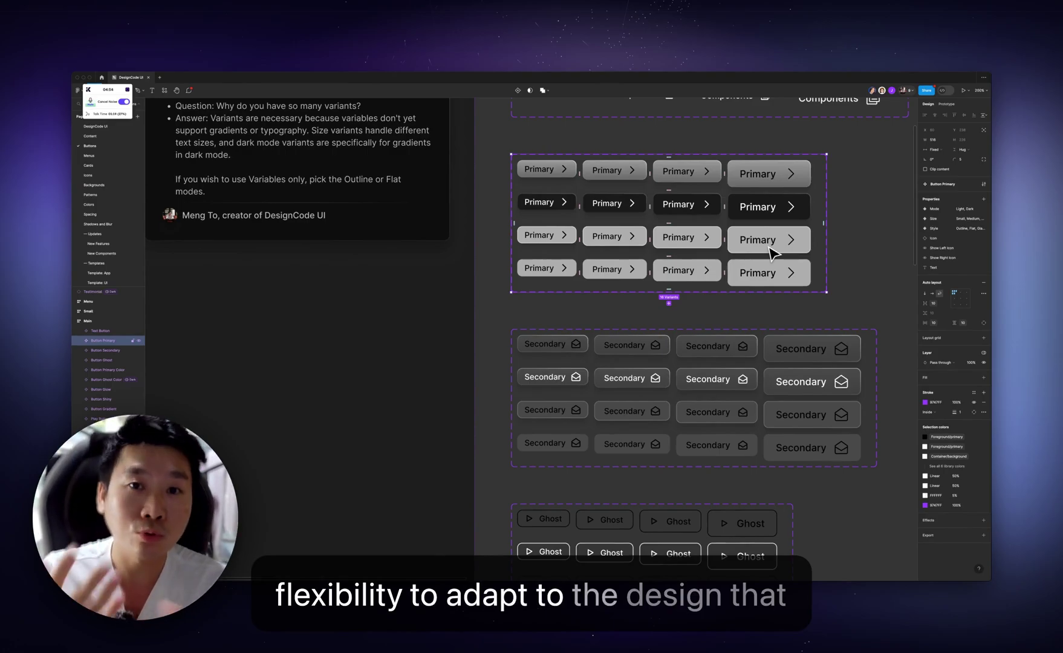
pyautogui.hscroll(-5, 628, 296)
pyautogui.scroll(-2, 629, 296)
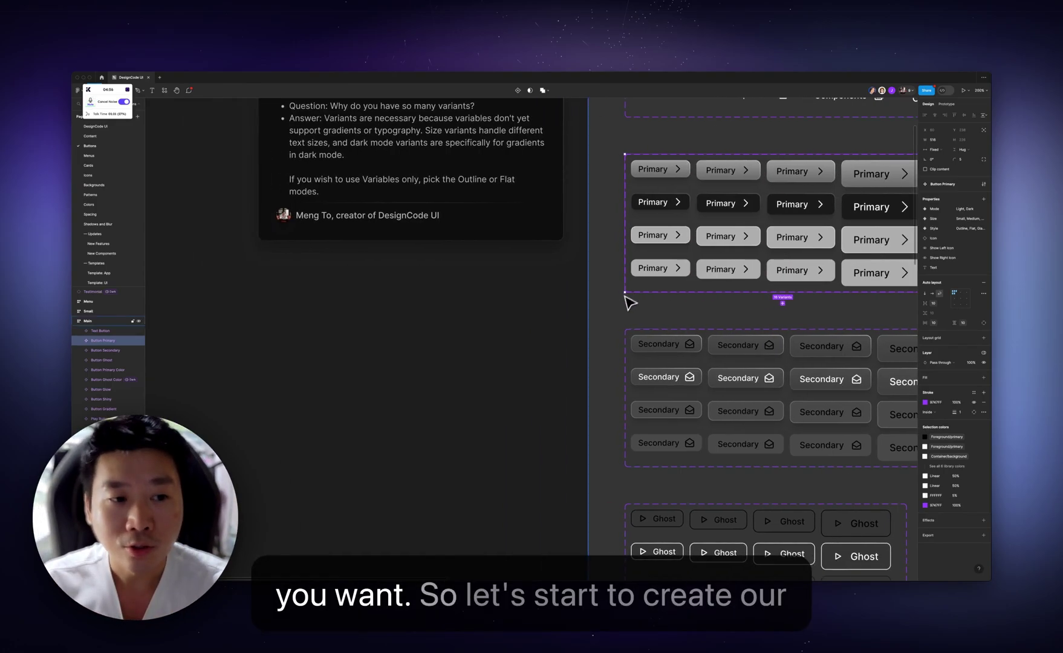
pyautogui.scroll(-2, 506, 369)
pyautogui.hscroll(-3, 508, 369)
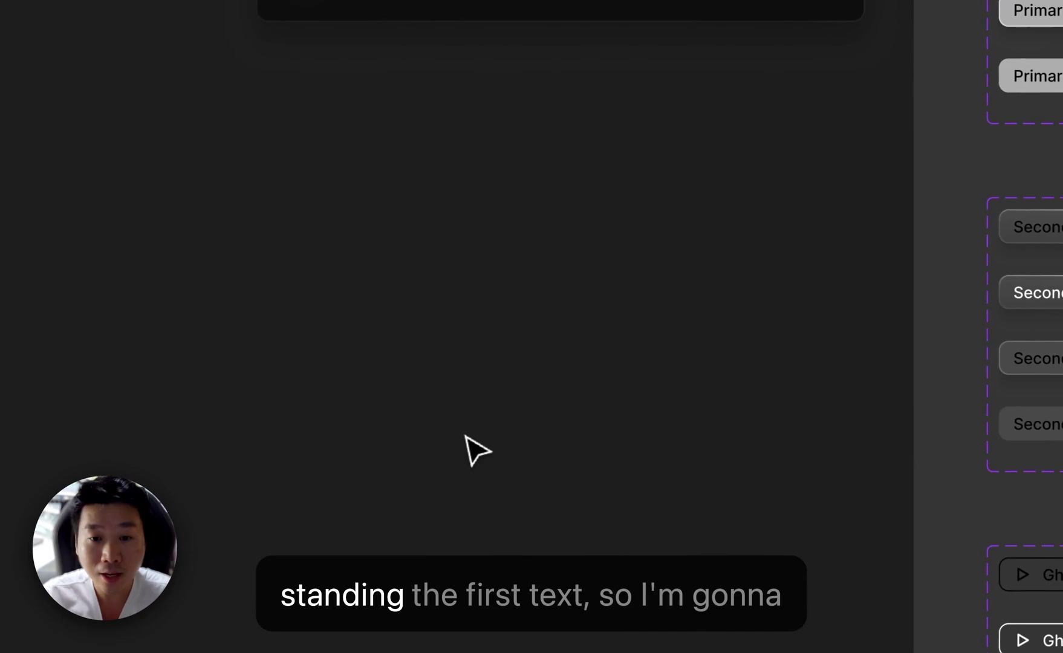
# Step: Create a 'My Button' text label and nudge it slightly right and down
pyautogui.scroll(-2, 354, 371)
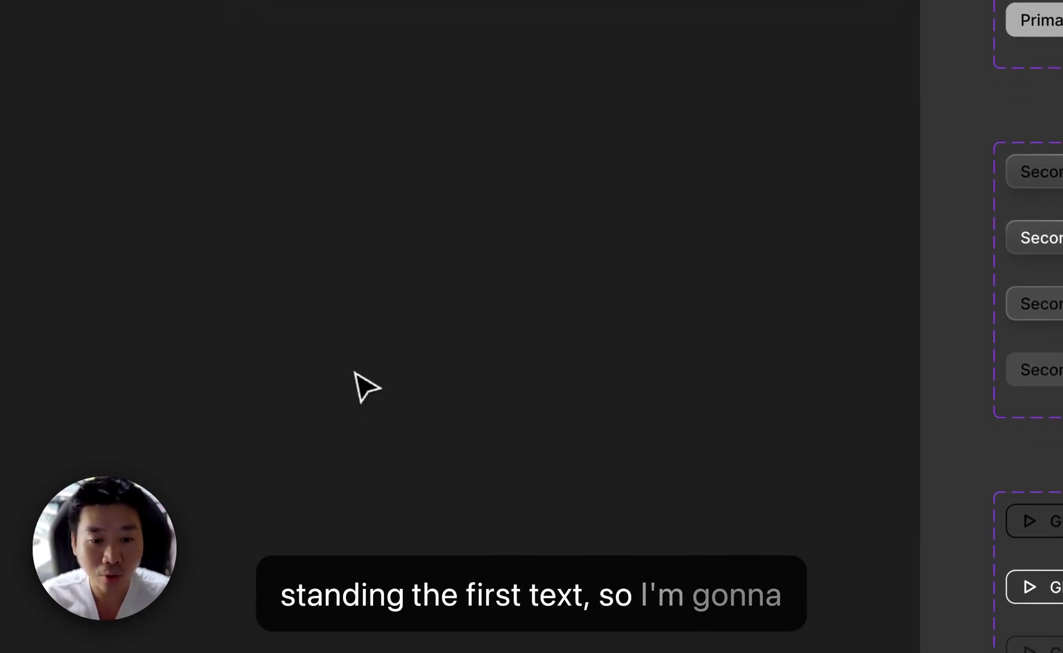
pyautogui.write('ftMy')
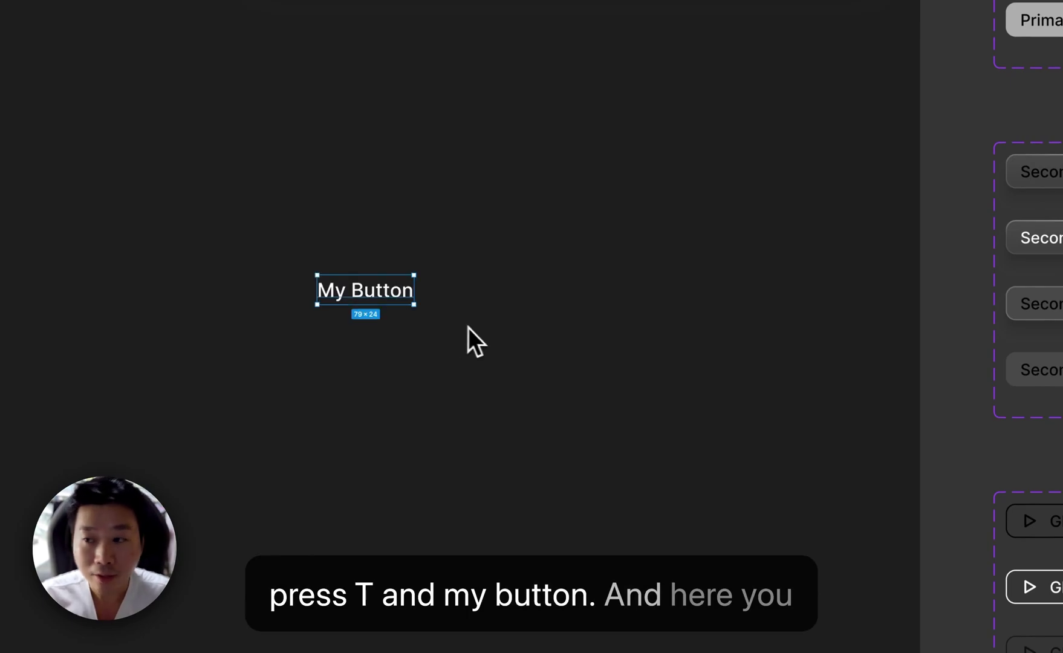
pyautogui.moveTo(375, 302); pyautogui.dragTo(422, 320)
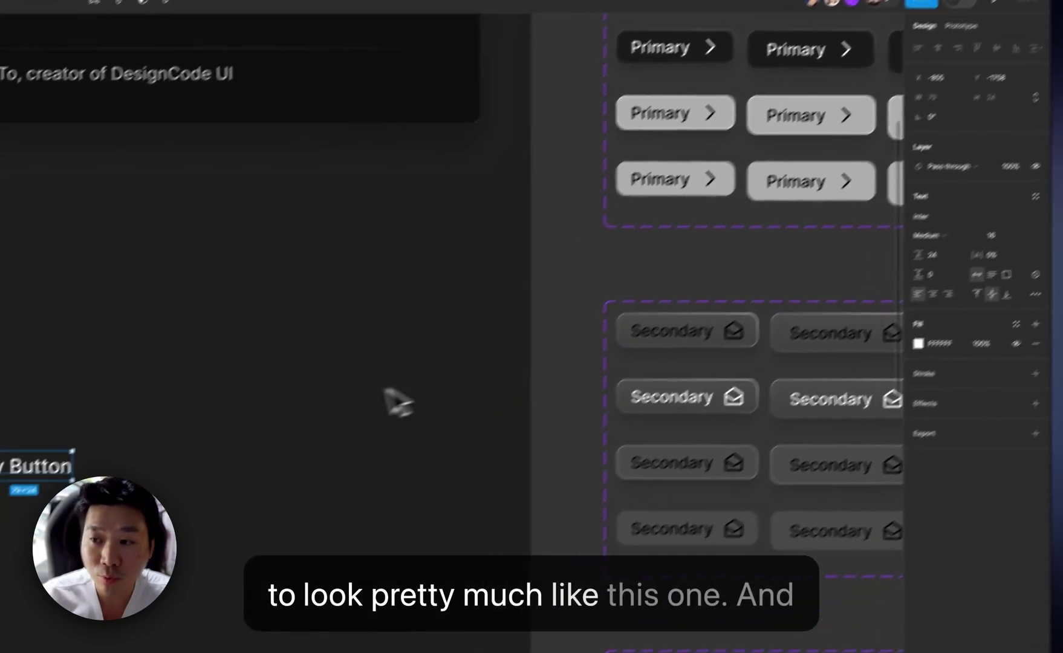
# Step: Apply the Body/Medium 16/24 text style to the label, then deselect it
pyautogui.click(1035, 196)
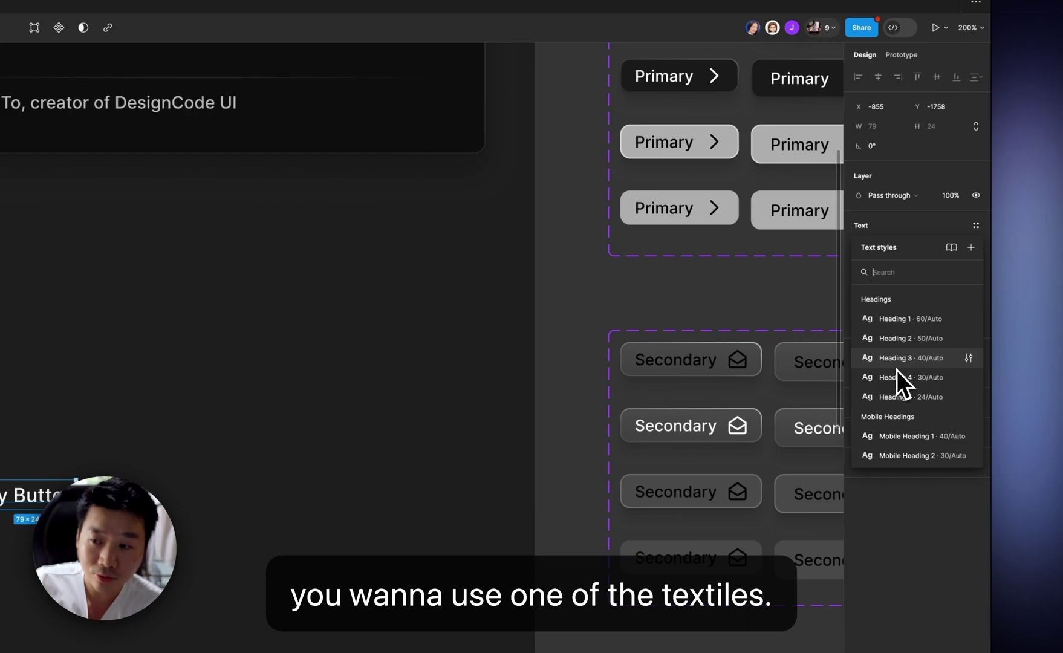
pyautogui.scroll(-5, 897, 370)
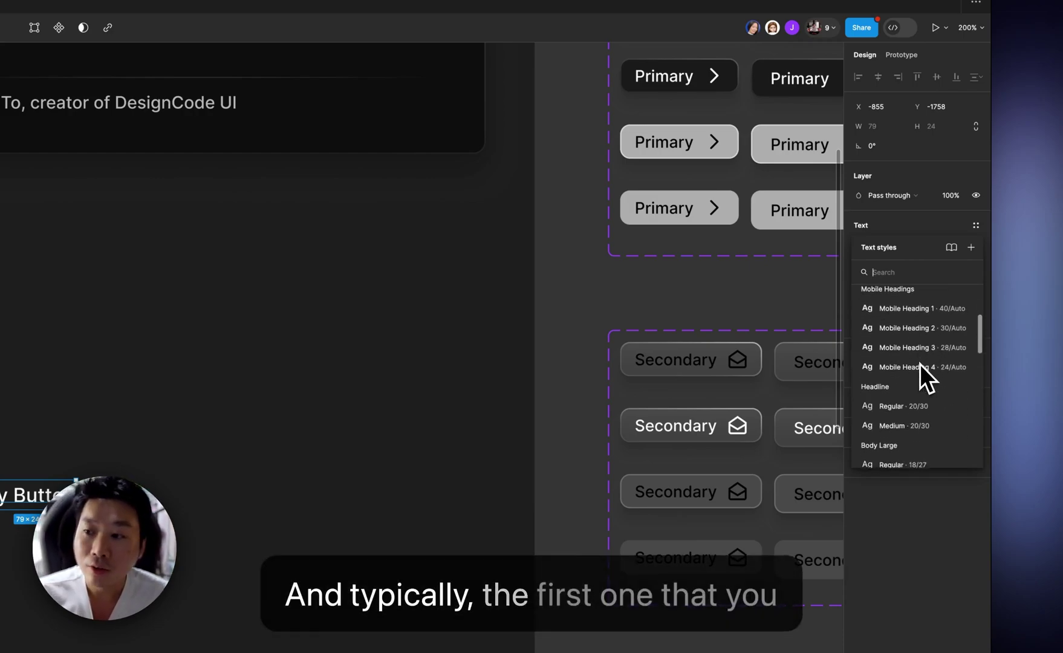
pyautogui.scroll(-3, 926, 384)
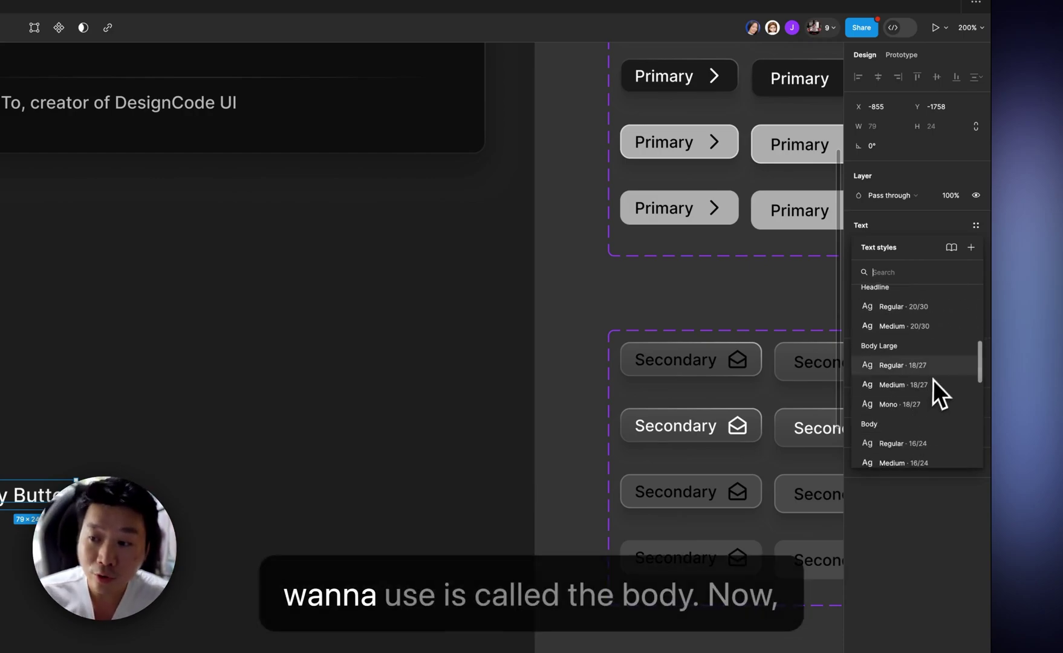
pyautogui.scroll(-3, 932, 380)
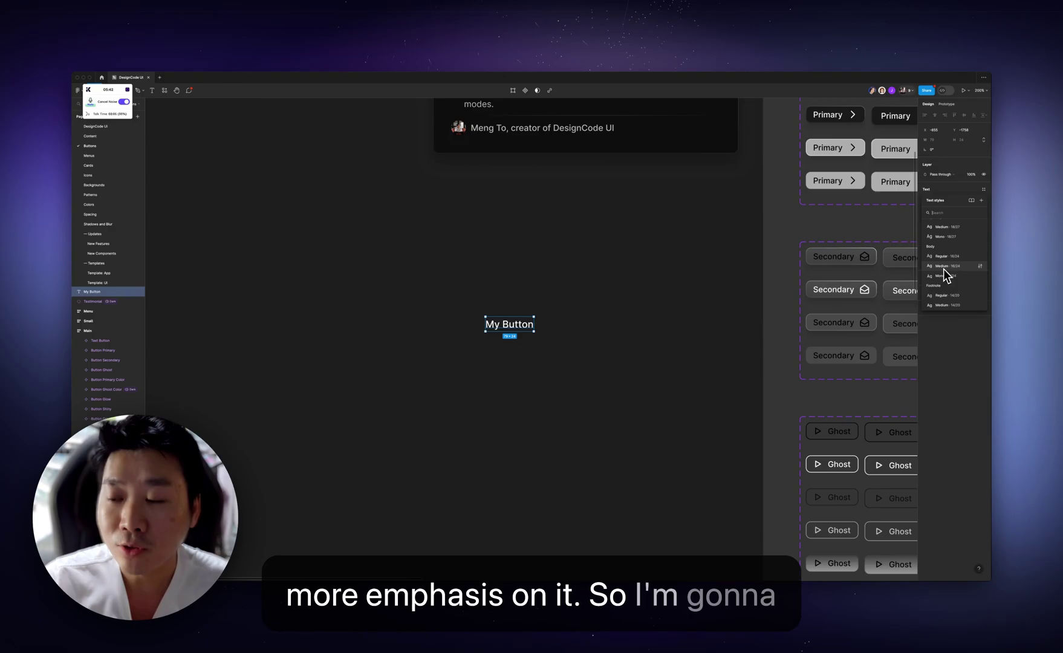
pyautogui.click(943, 269)
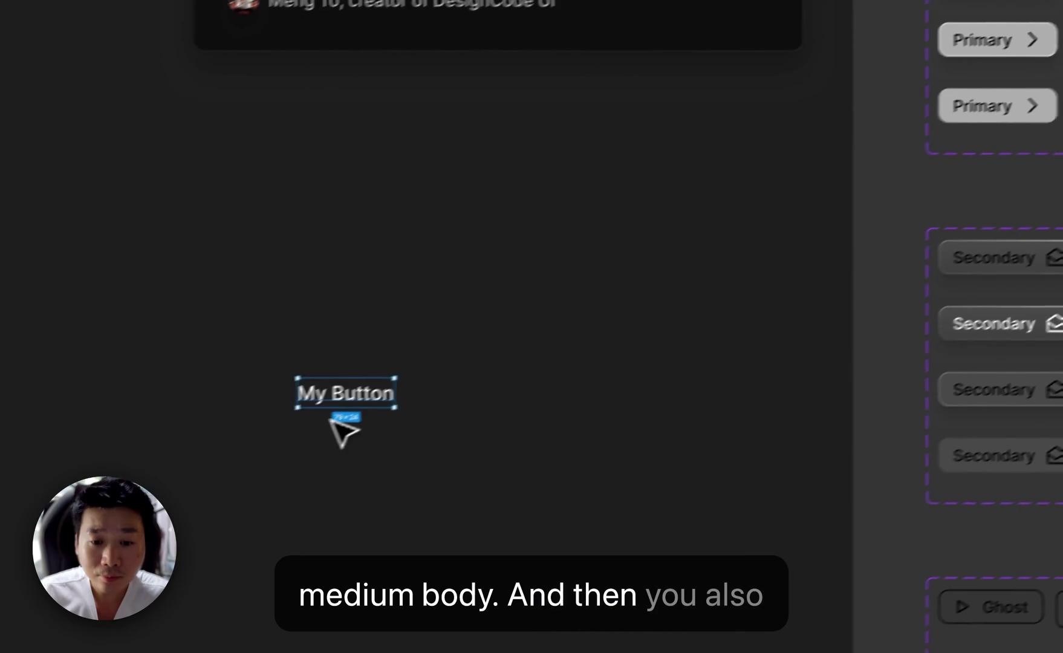
pyautogui.click(103, 566)
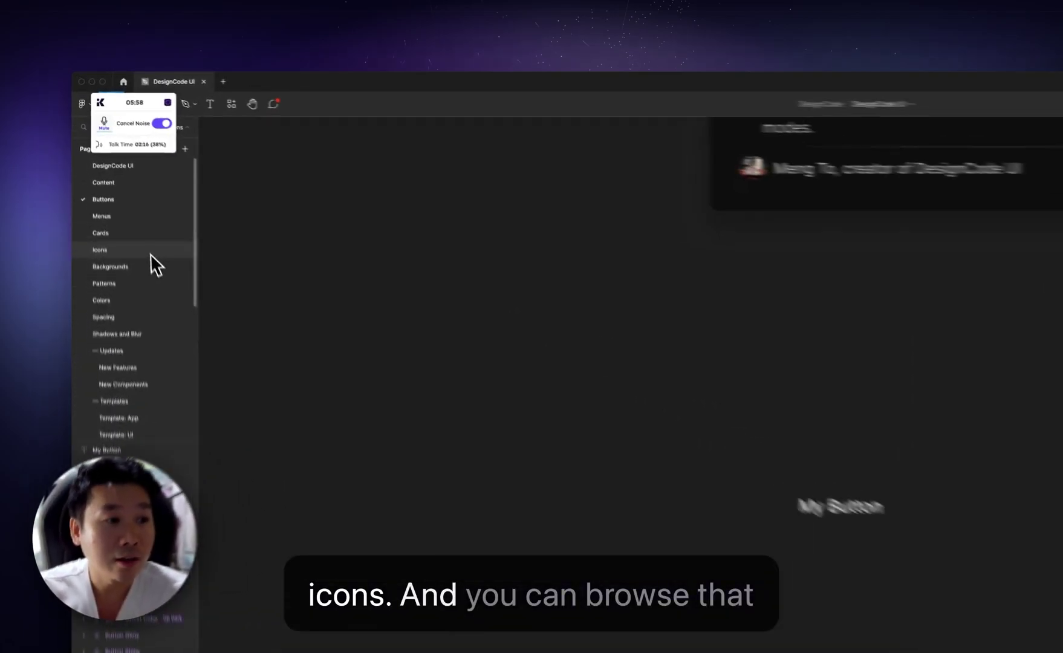
# Step: Browse the Icons page's icon frames, briefly opening and closing the layer search with Cmd+F
pyautogui.click(95, 175)
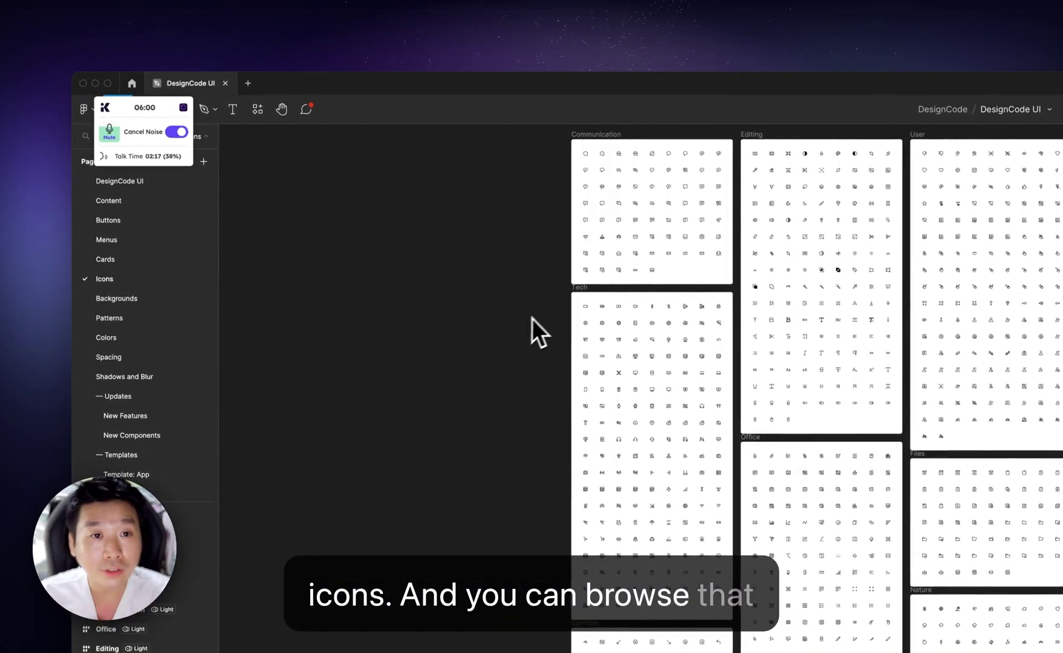
pyautogui.scroll(3, 547, 321)
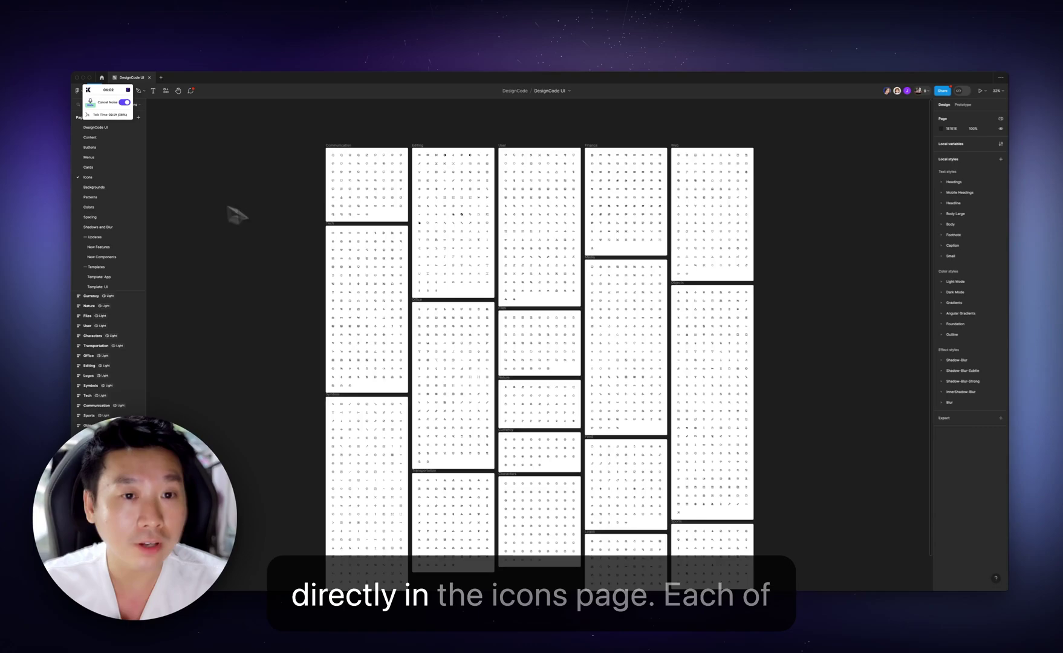
pyautogui.hscroll(-3, 297, 237)
pyautogui.scroll(10, 296, 237)
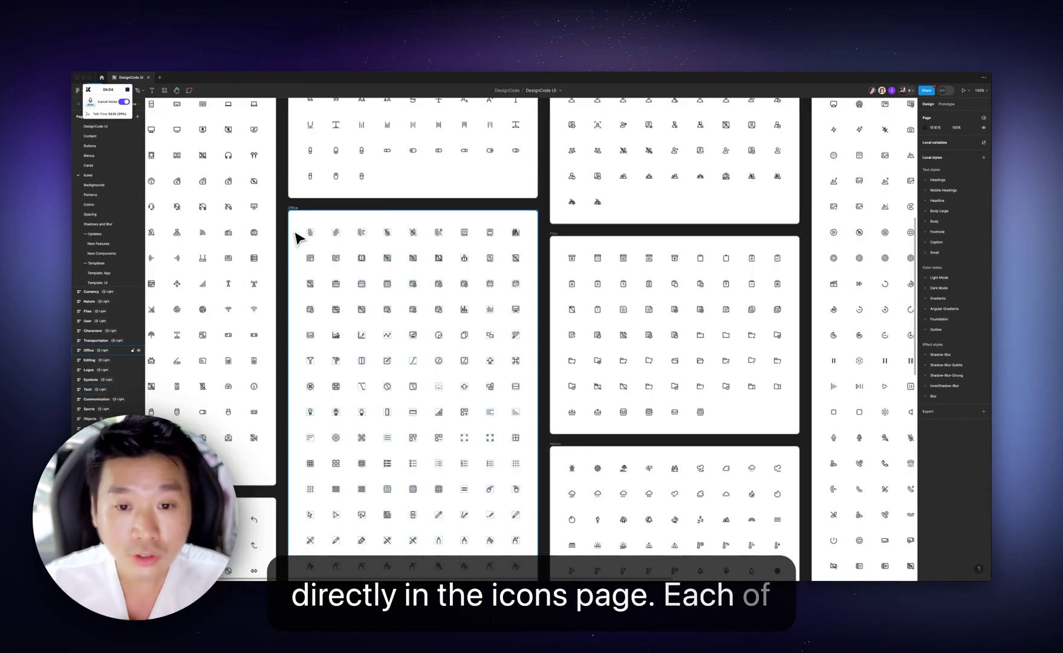
pyautogui.scroll(3, 343, 239)
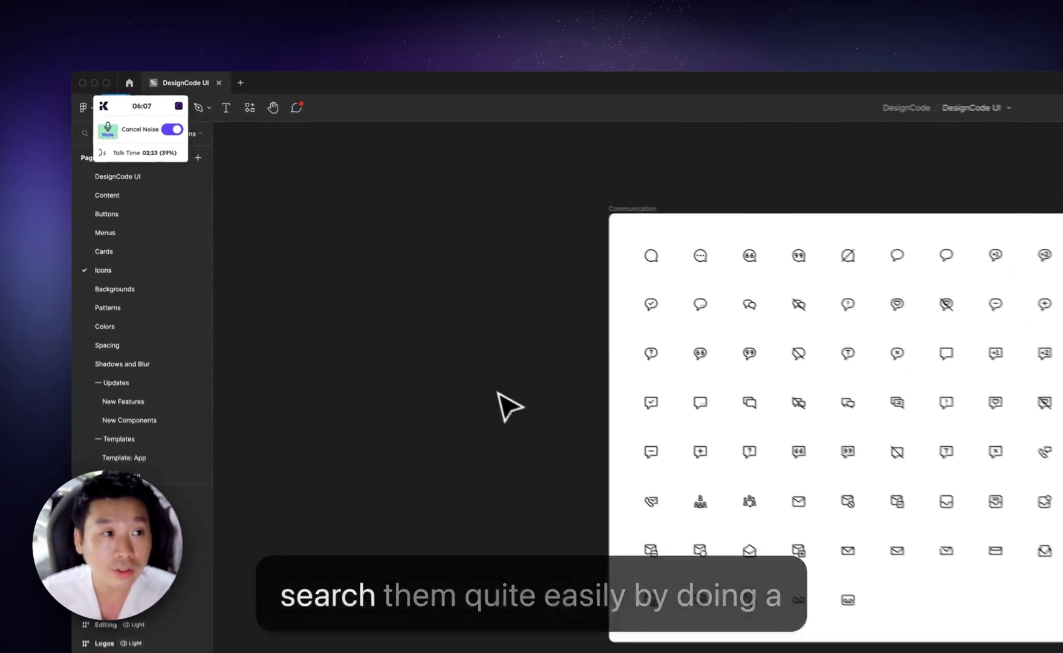
pyautogui.hscroll(3, 478, 404)
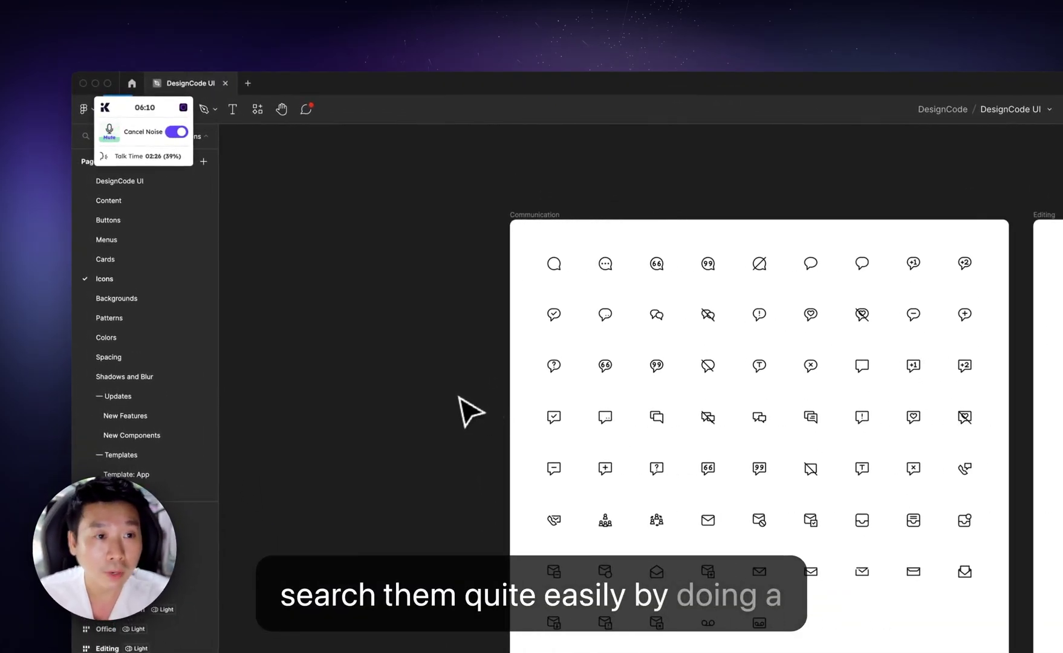
pyautogui.press('super+f')
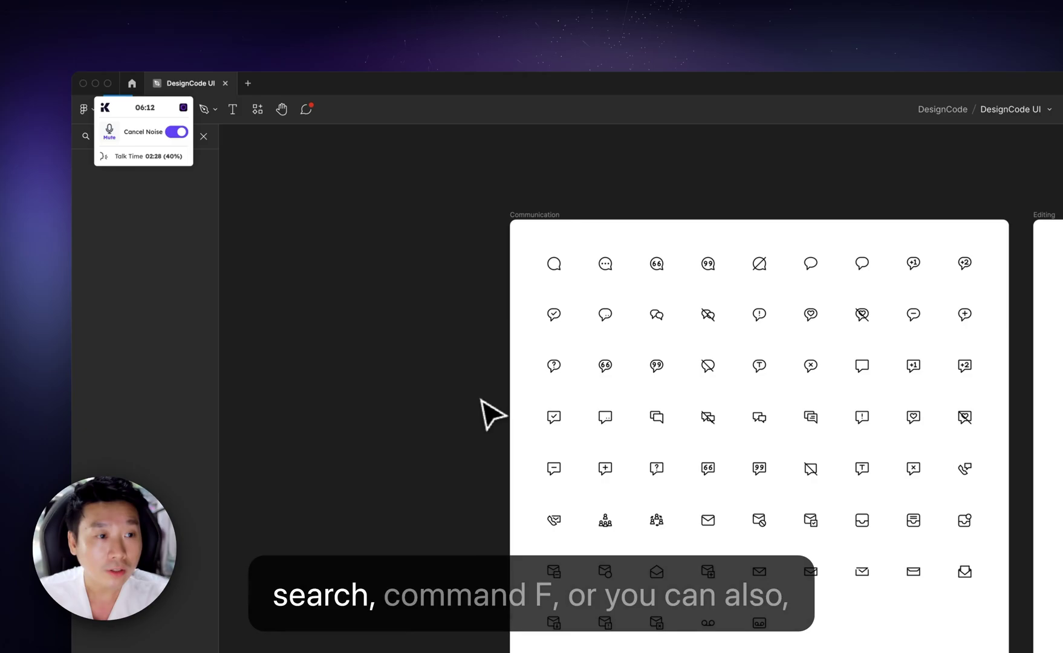
pyautogui.press('Escape')
pyautogui.hscroll(-3, 471, 419)
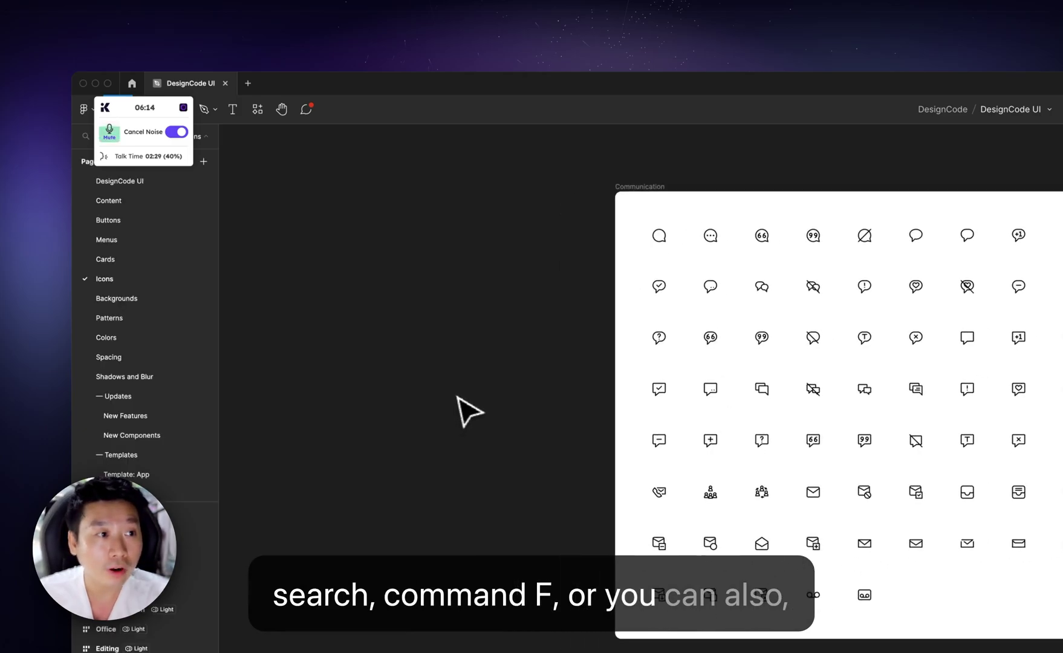
# Step: Return to the Buttons page and open the Assets library with Shift+I
pyautogui.click(147, 224)
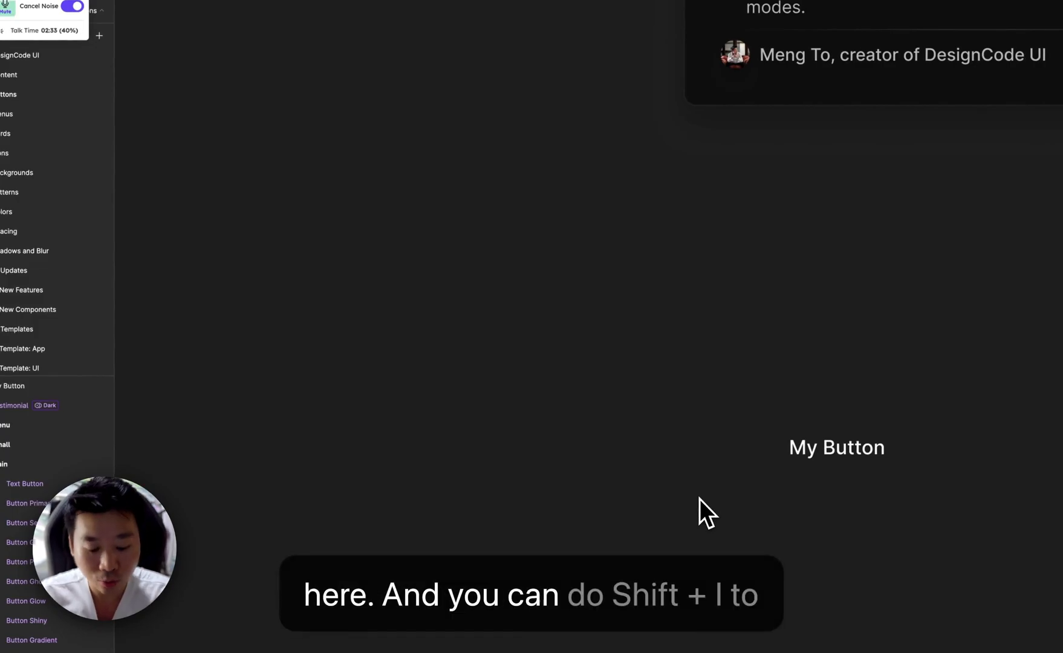
pyautogui.hotkey('shift', 'i')
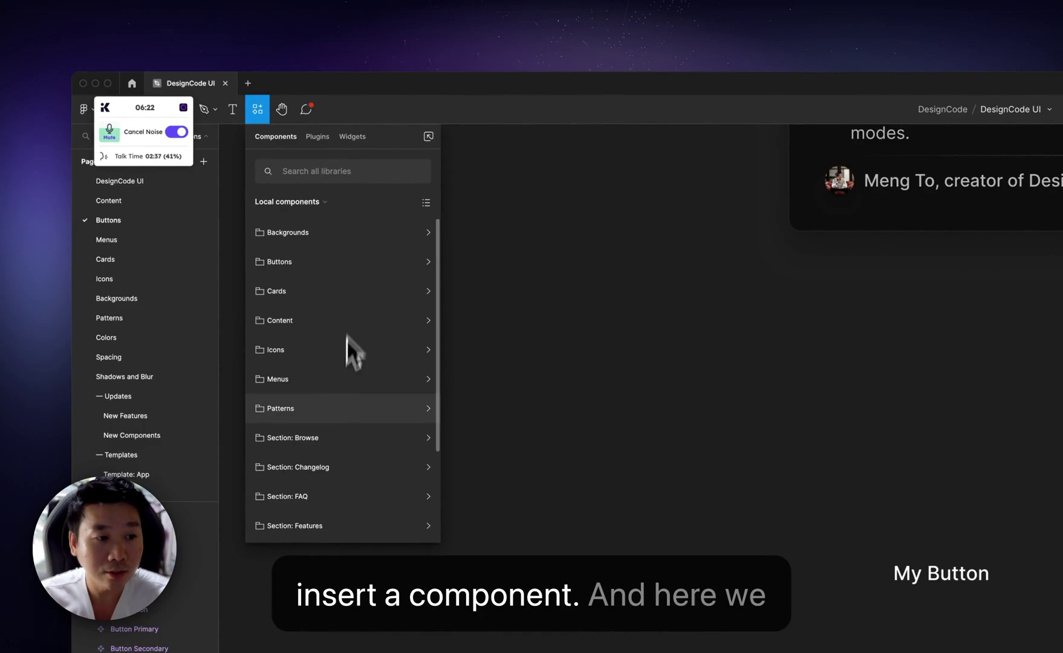
pyautogui.scroll(-3, 338, 339)
pyautogui.scroll(2, 310, 362)
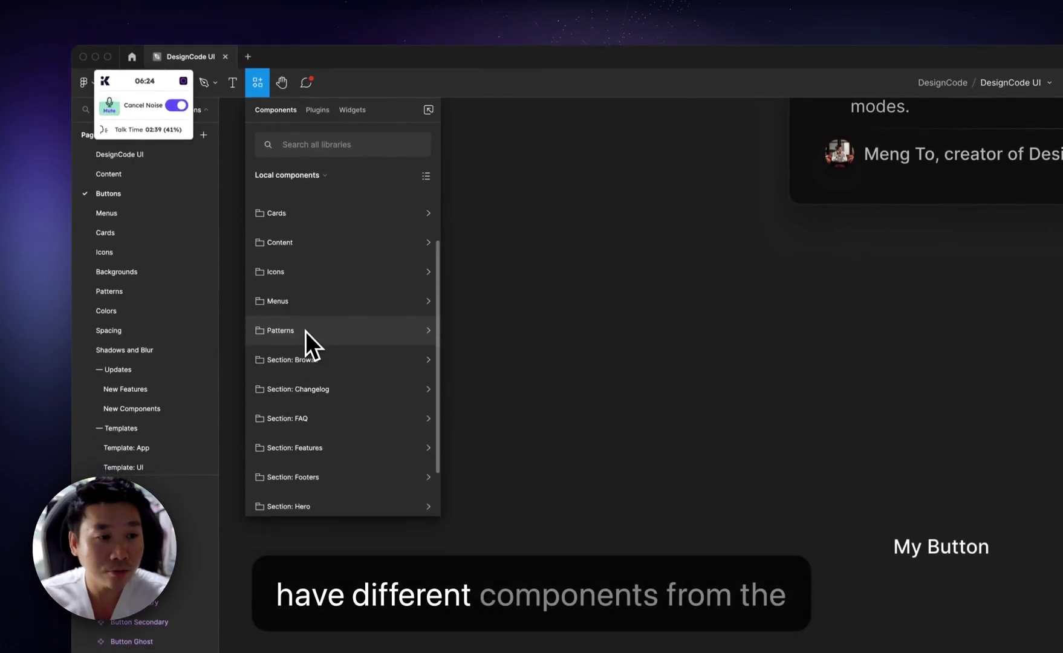
pyautogui.scroll(2, 315, 330)
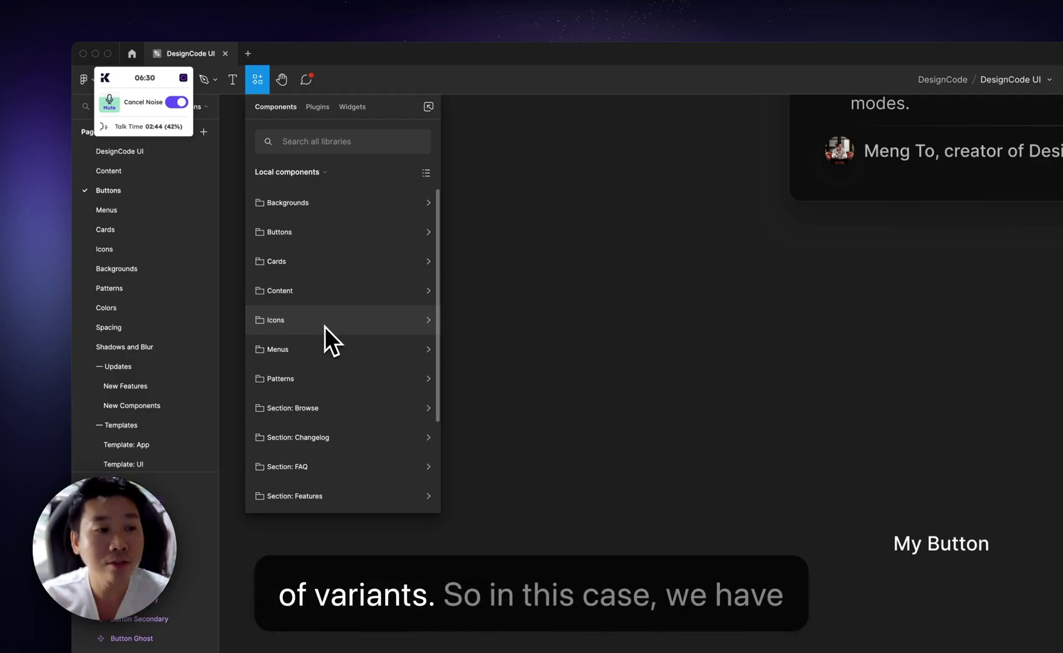
# Step: Browse into Icons › Symbols and scroll through its arrow and chevron icons
pyautogui.click(288, 324)
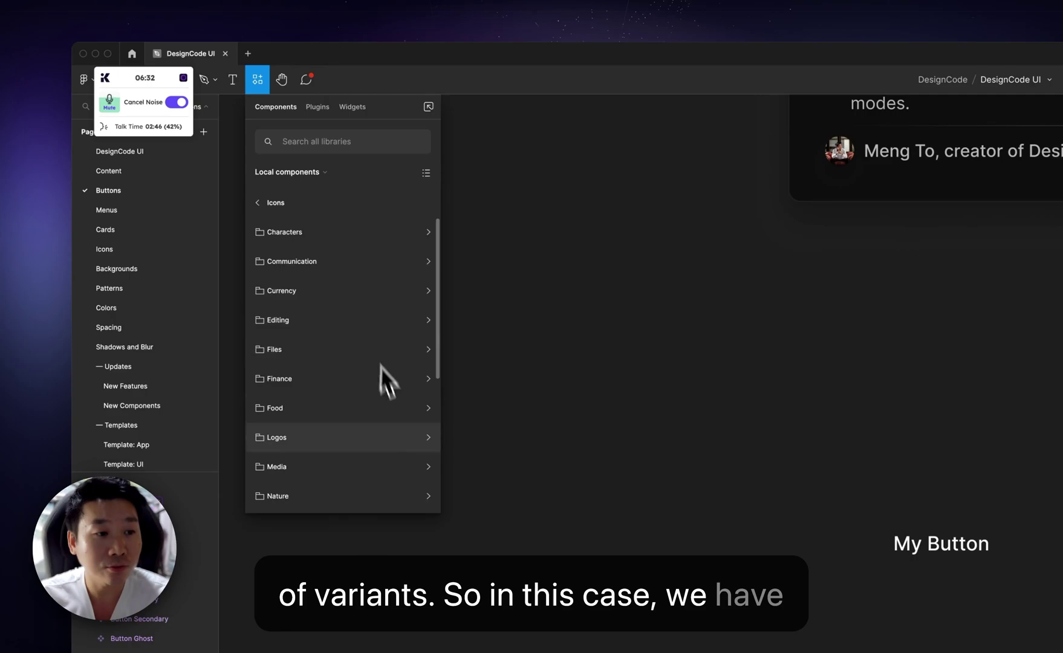
pyautogui.scroll(-2, 330, 261)
pyautogui.scroll(-1, 335, 244)
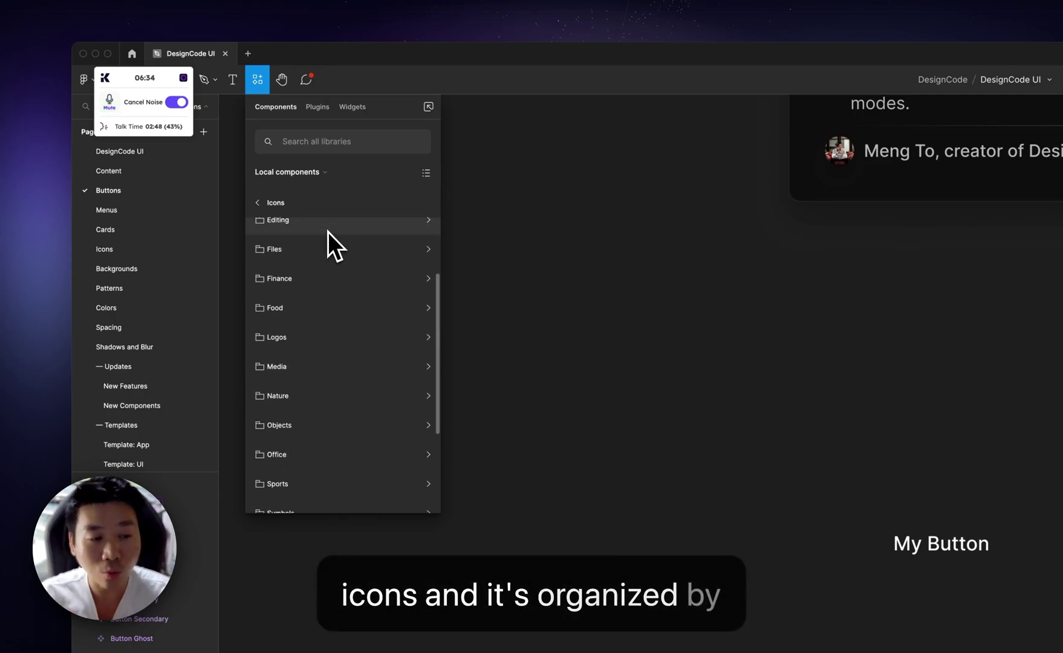
pyautogui.scroll(3, 338, 260)
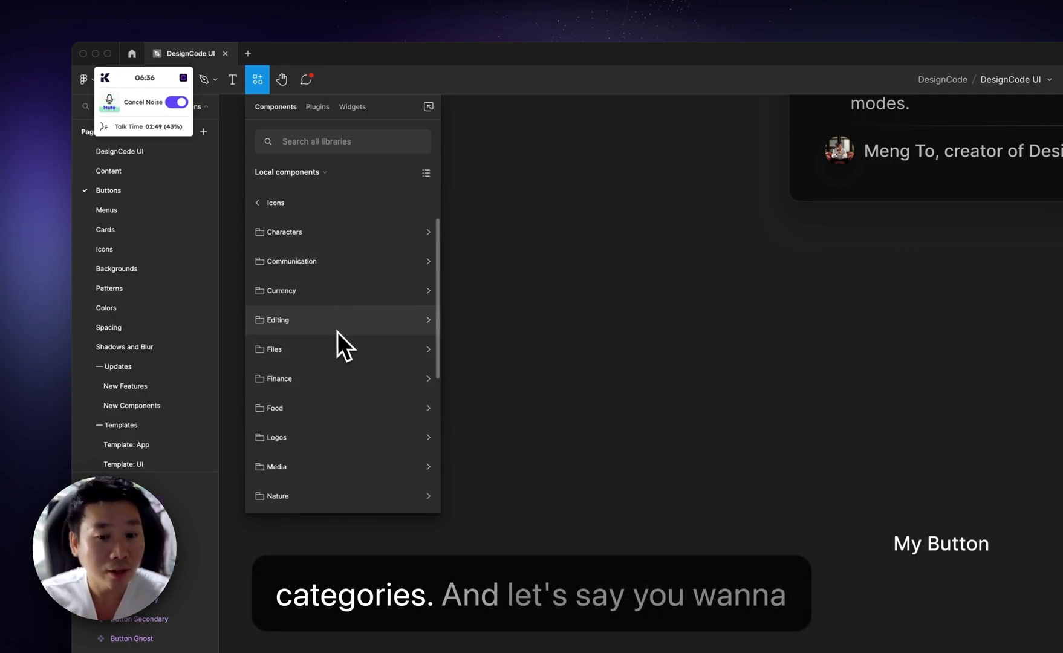
pyautogui.scroll(-5, 354, 345)
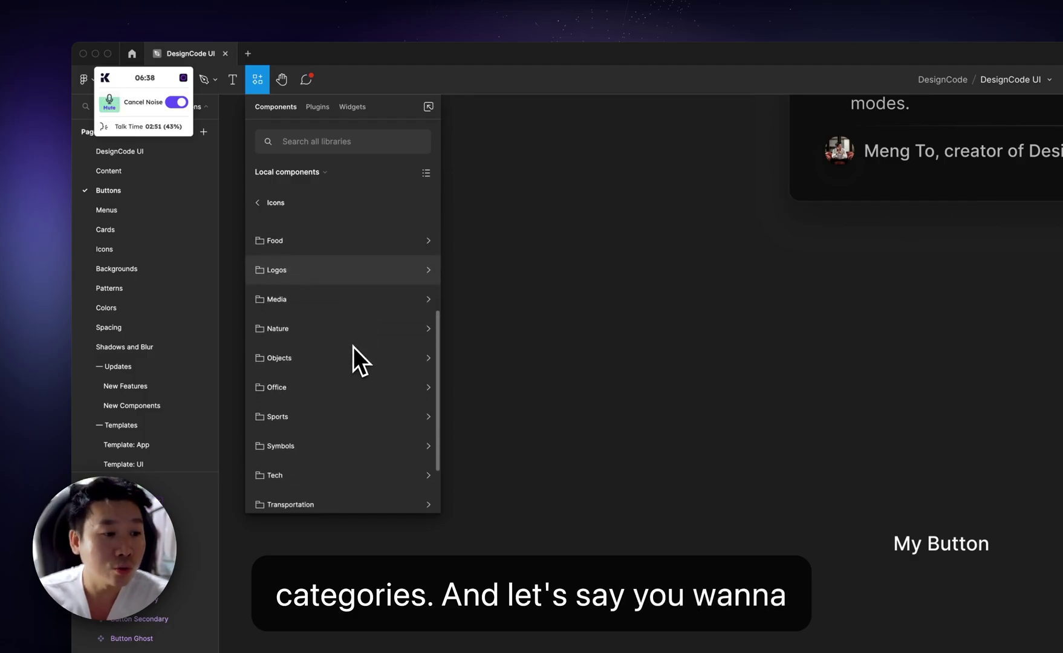
pyautogui.scroll(-3, 353, 346)
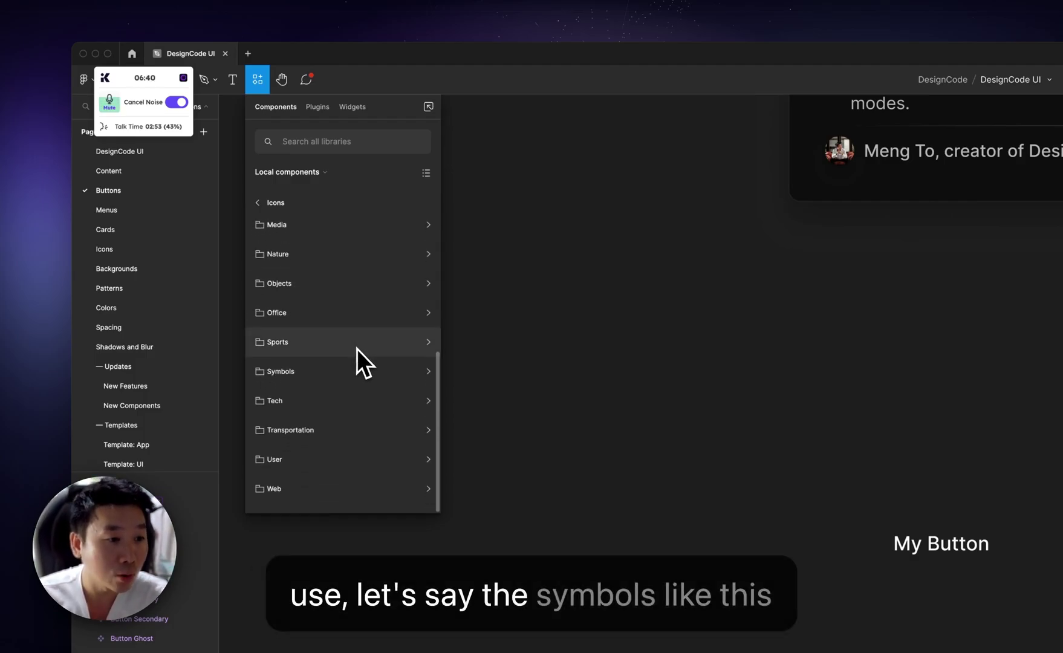
pyautogui.click(327, 372)
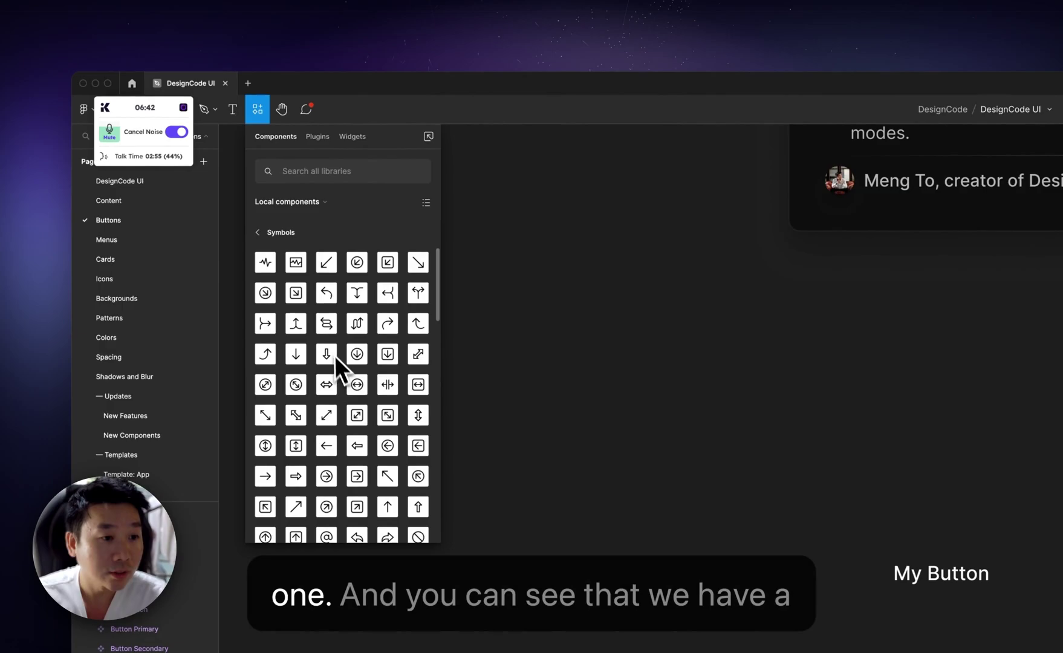
pyautogui.scroll(-3, 333, 347)
pyautogui.scroll(-3, 332, 343)
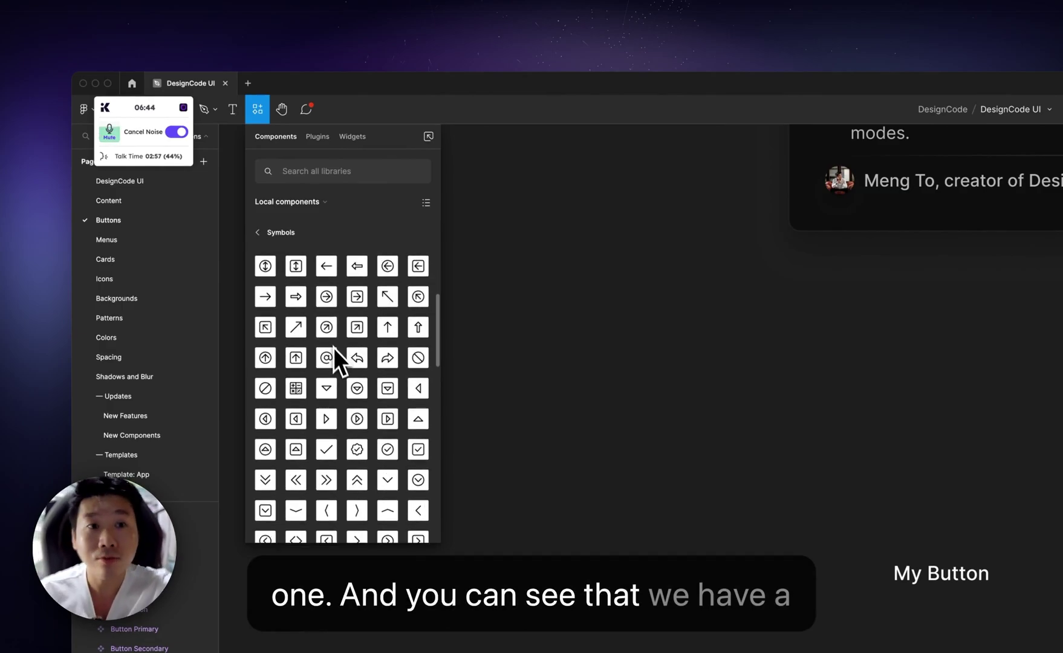
pyautogui.scroll(-15, 348, 405)
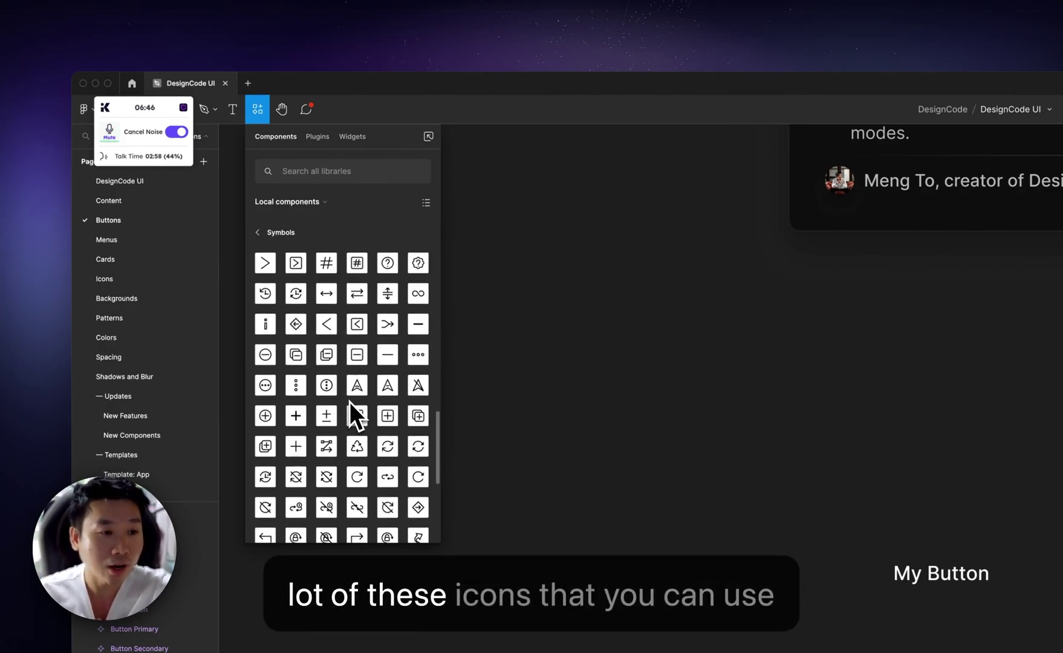
pyautogui.scroll(10, 350, 401)
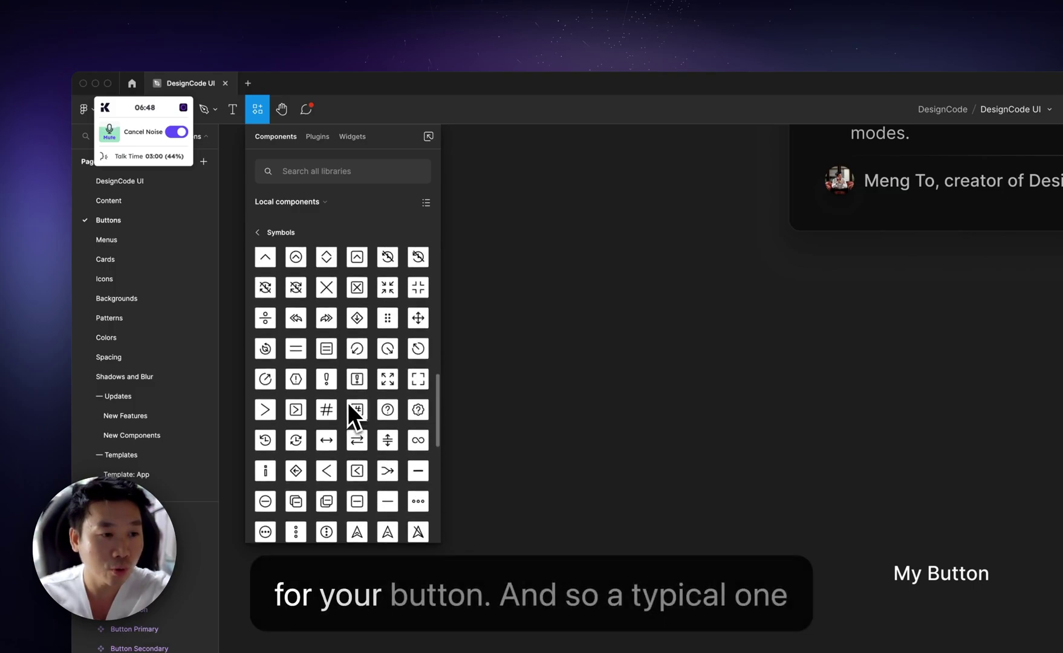
pyautogui.scroll(2, 348, 402)
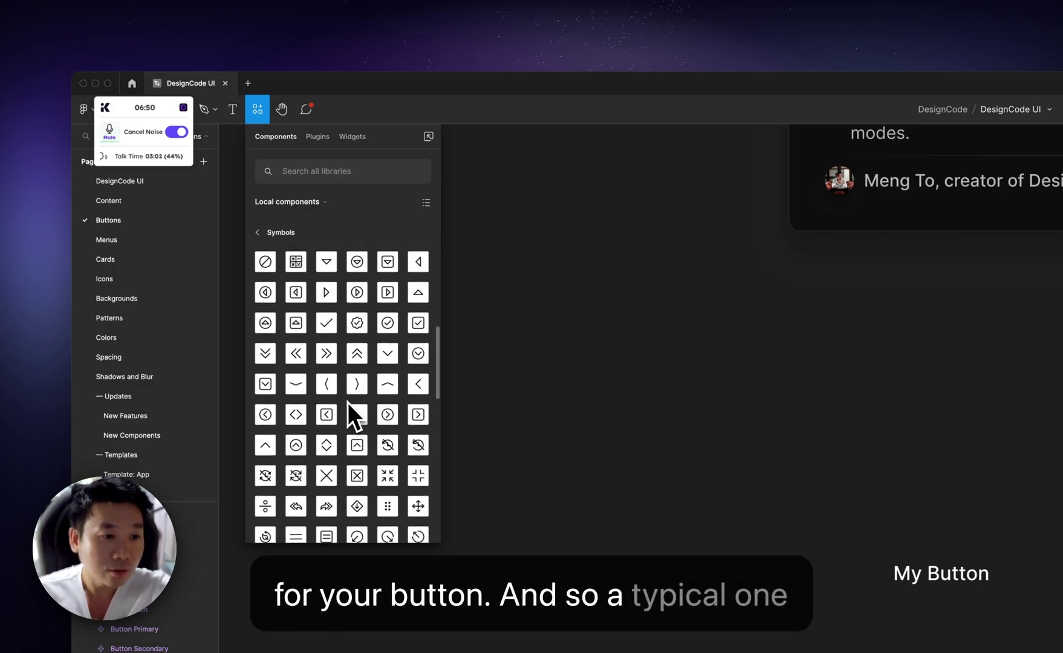
pyautogui.scroll(5, 347, 402)
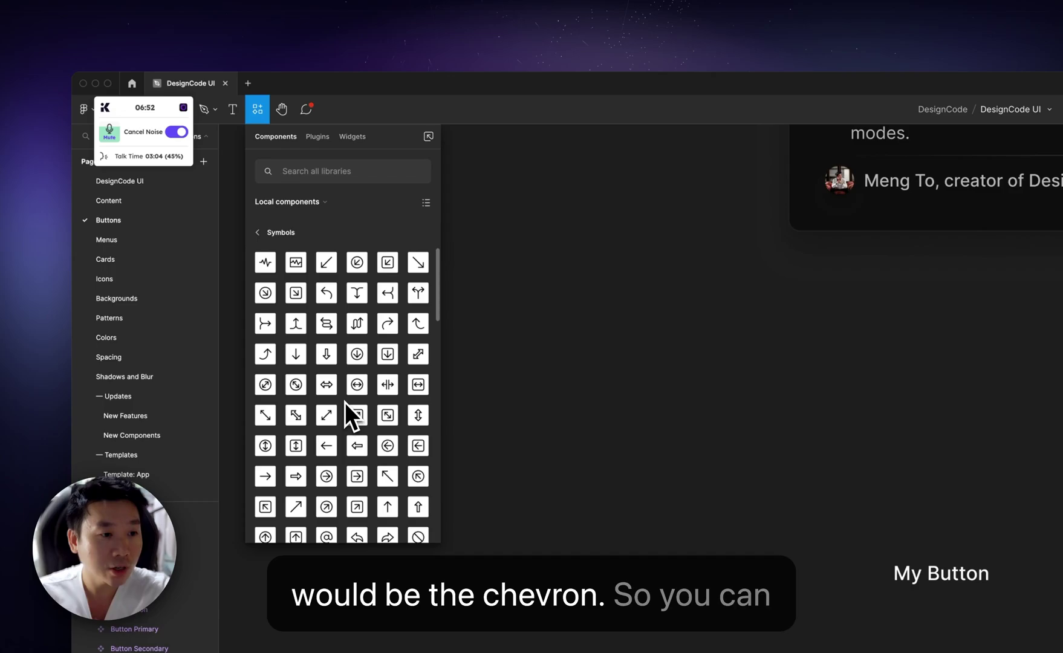
# Step: Search Assets for 'chevron right' and place the icon just right of the My Button text
pyautogui.click(307, 171)
pyautogui.write('chevron right')
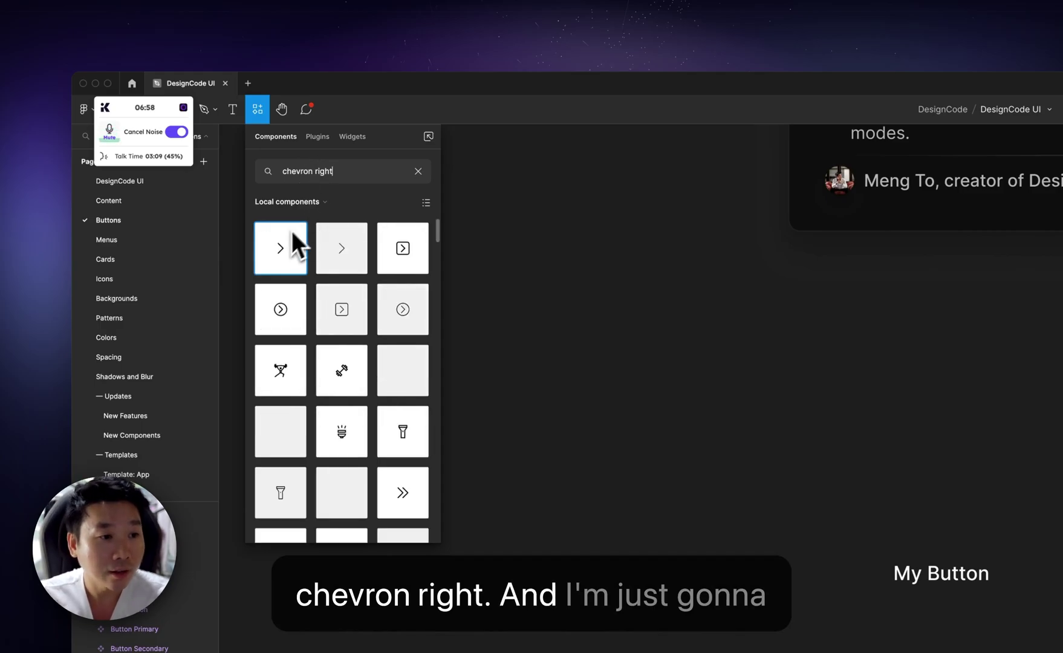
pyautogui.moveTo(278, 247); pyautogui.dragTo(1062, 551)
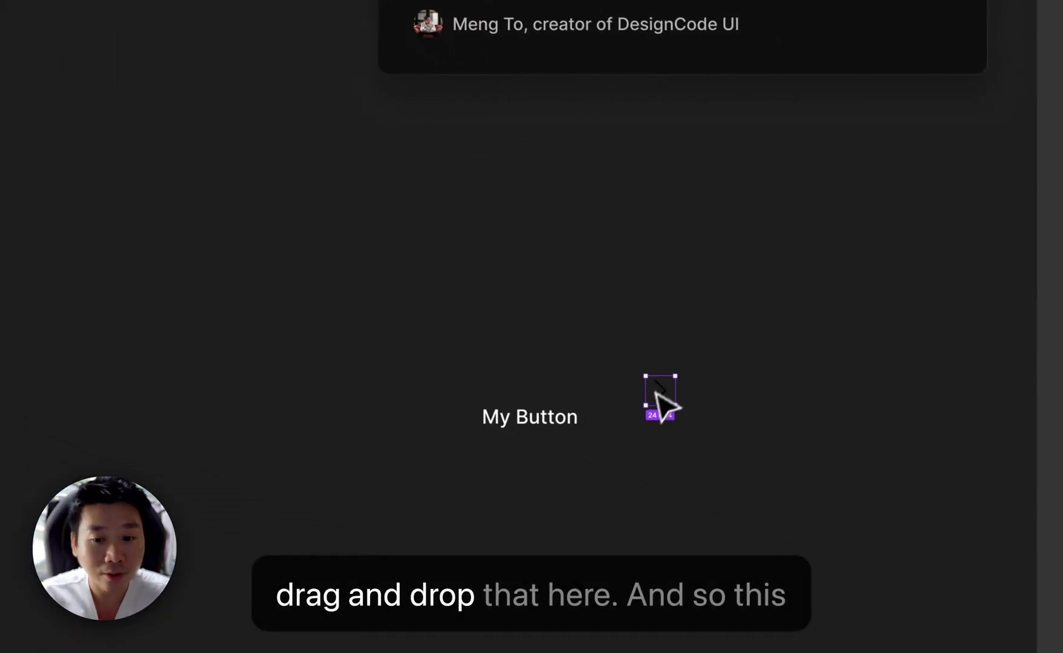
pyautogui.moveTo(659, 396); pyautogui.dragTo(618, 423)
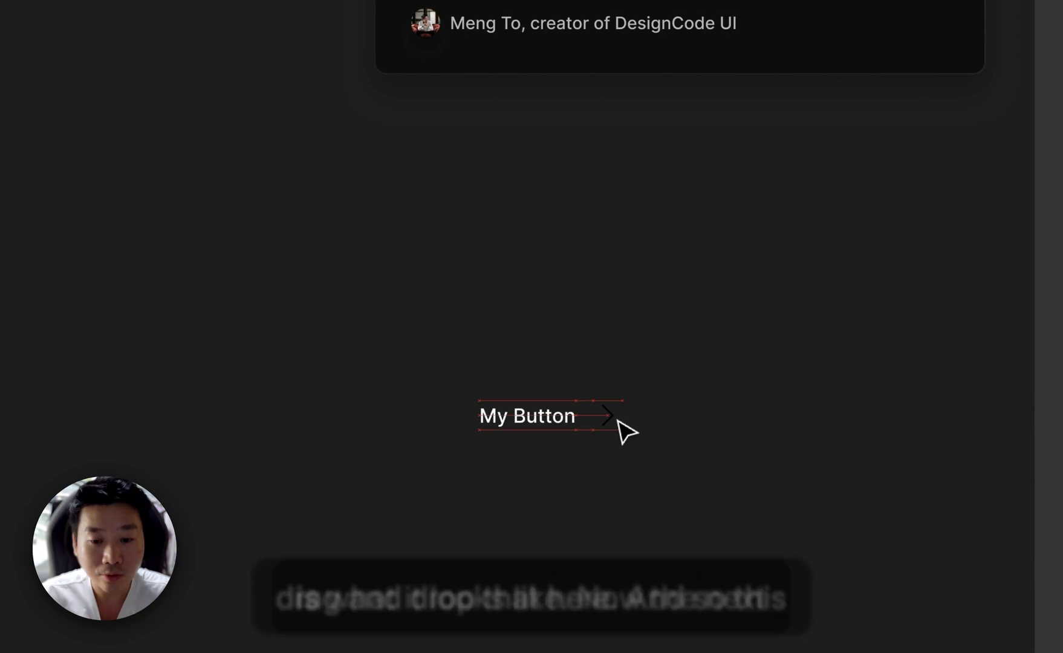
pyautogui.click(562, 428)
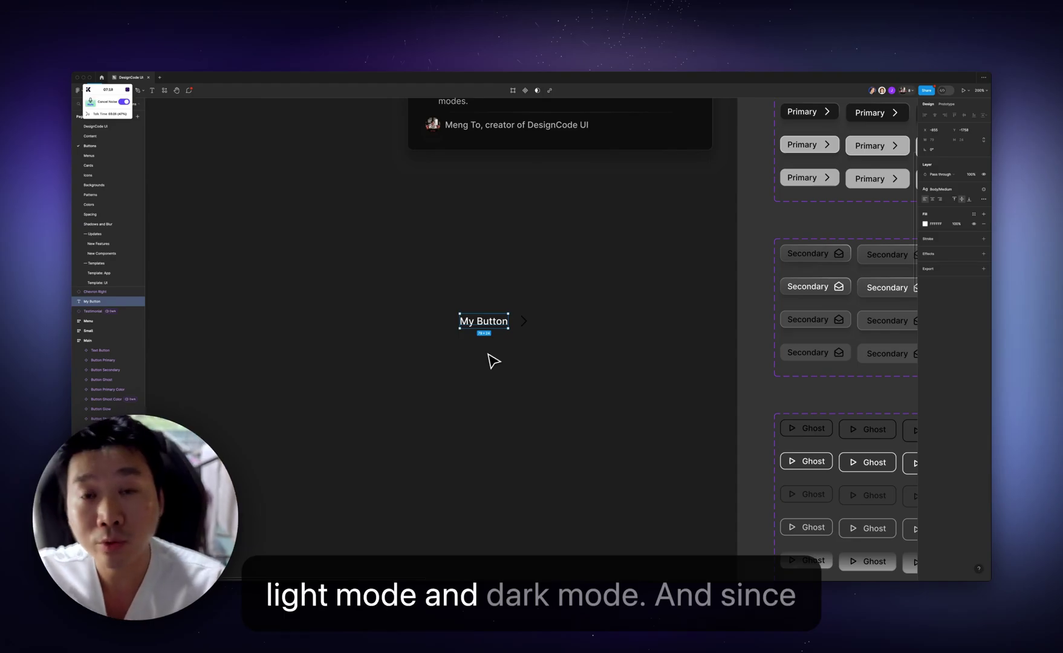
# Step: Open and close the colour picker for the My Button text fill
pyautogui.hscroll(-2, 506, 242)
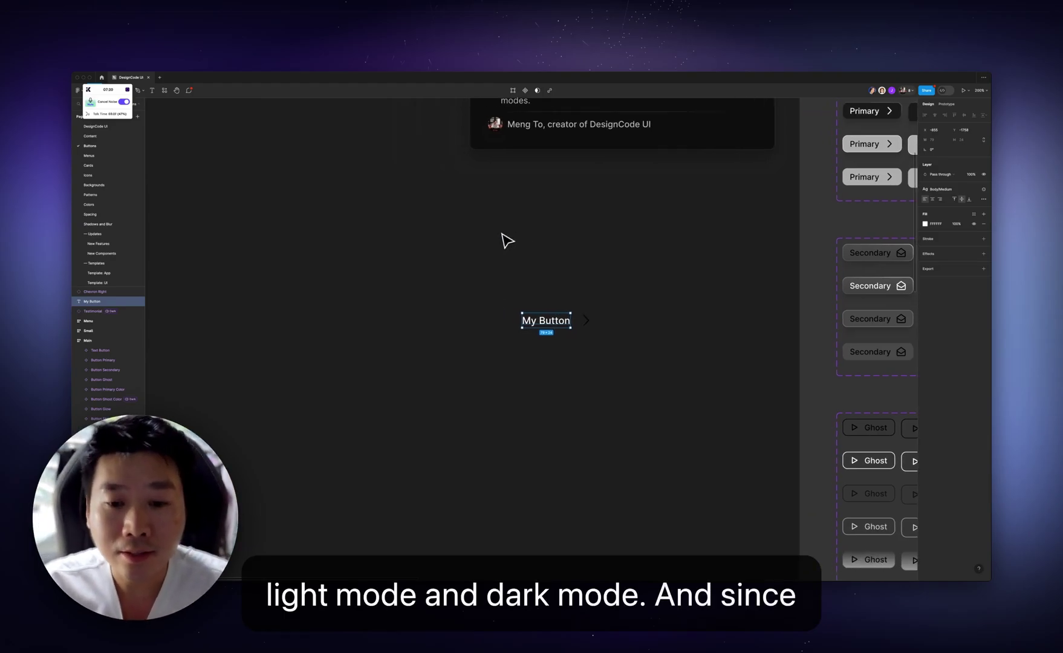
pyautogui.scroll(-2, 511, 237)
pyautogui.hscroll(2, 512, 235)
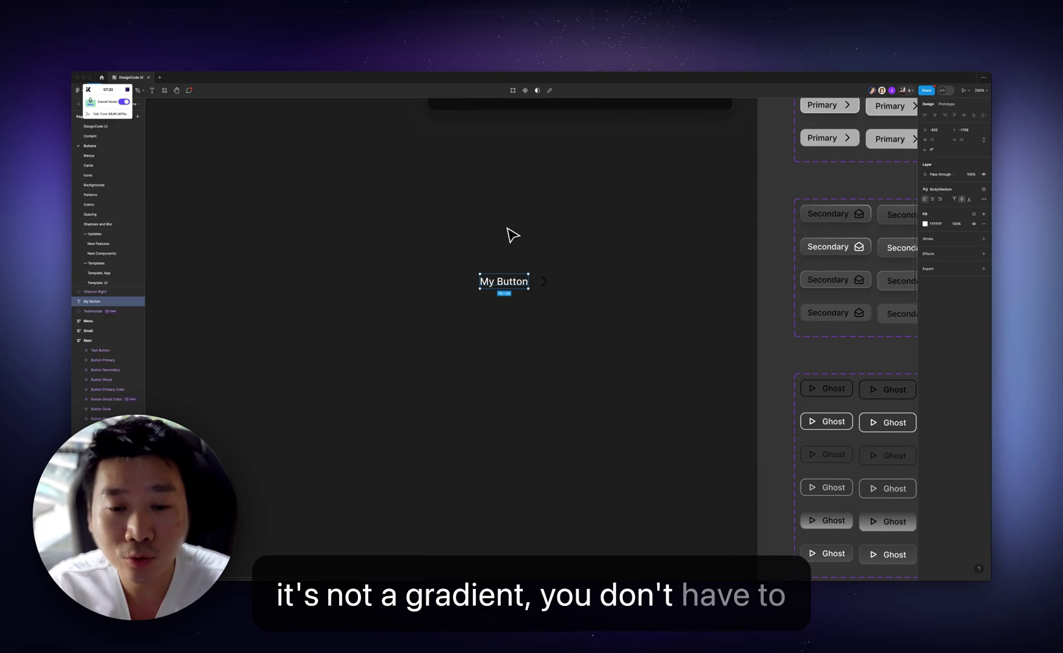
pyautogui.scroll(2, 512, 234)
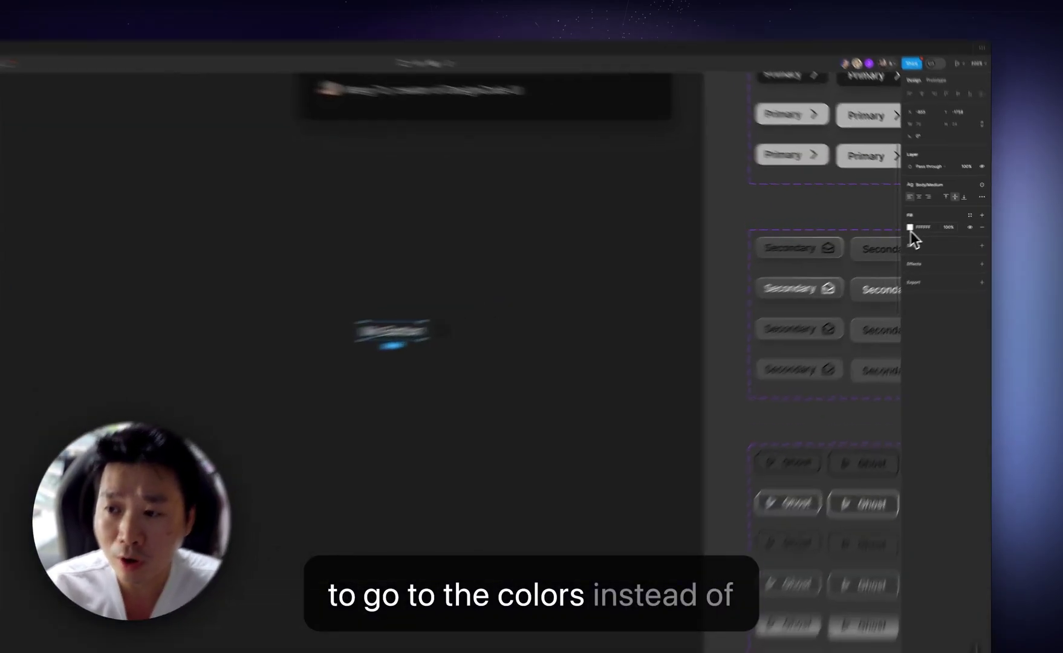
pyautogui.click(926, 224)
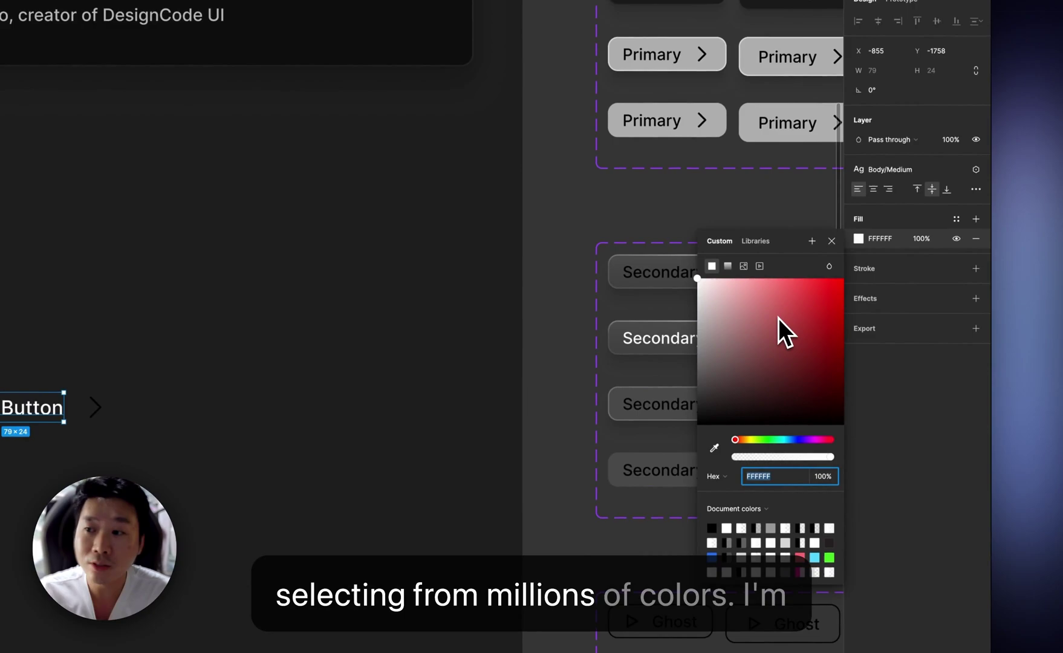
pyautogui.click(926, 357)
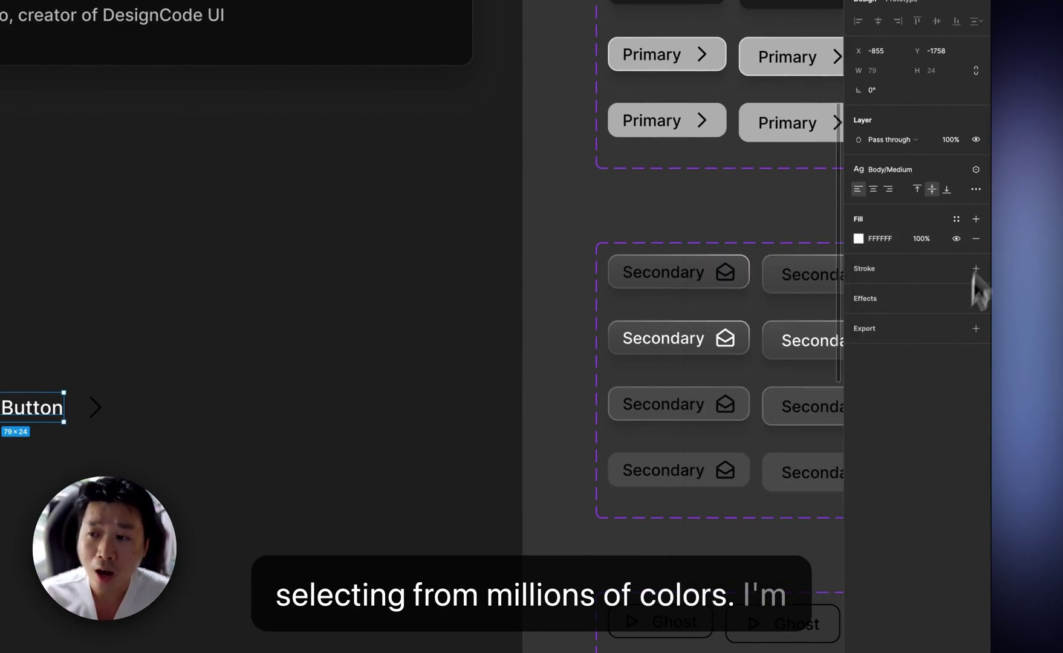
# Step: Scroll through the library colour styles and variables offered for the text fill
pyautogui.click(958, 222)
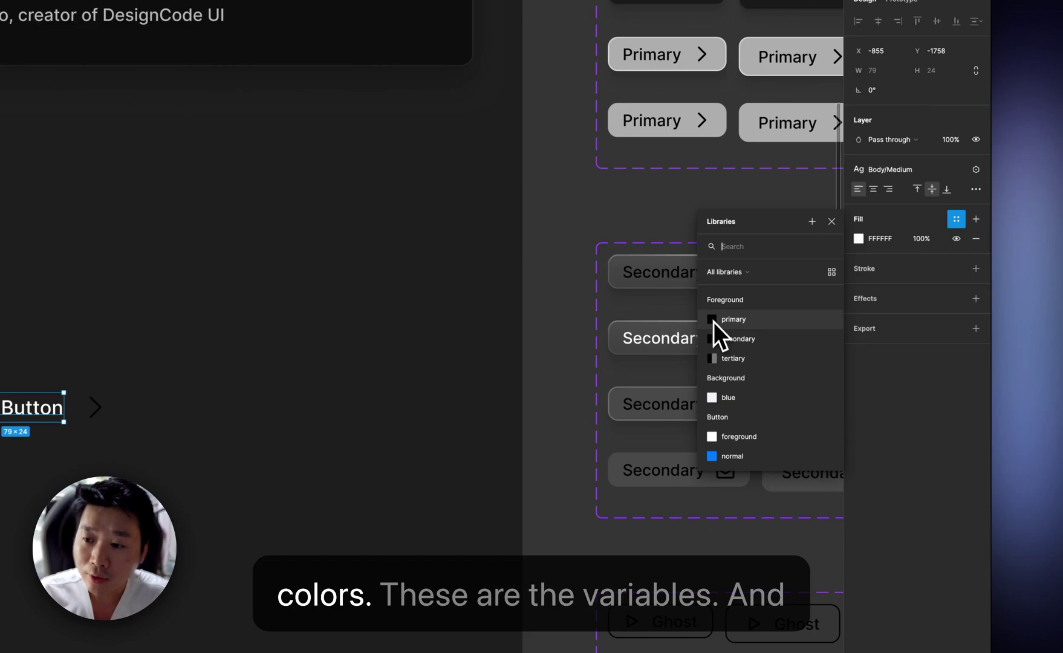
pyautogui.scroll(-2, 753, 392)
pyautogui.scroll(-7, 754, 393)
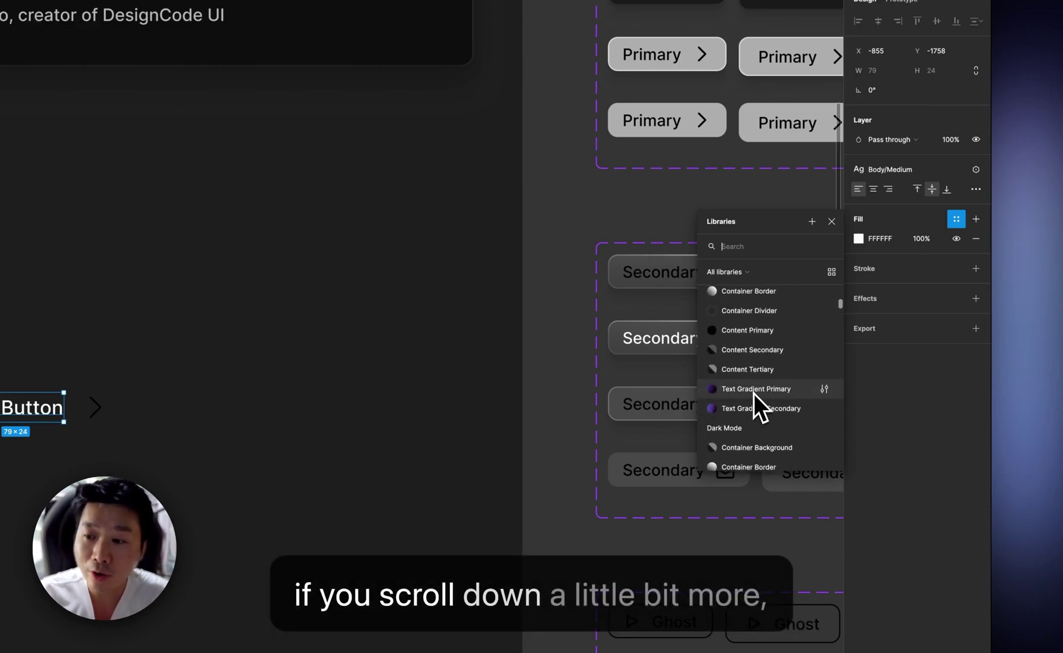
pyautogui.scroll(2, 753, 393)
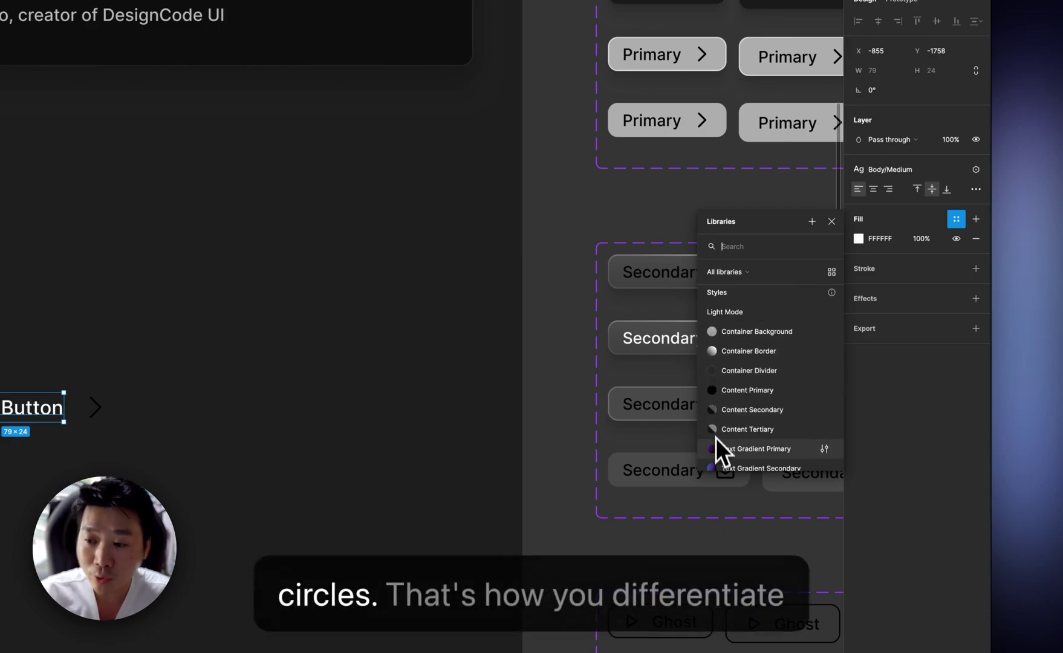
pyautogui.scroll(-2, 726, 405)
pyautogui.scroll(-6, 733, 420)
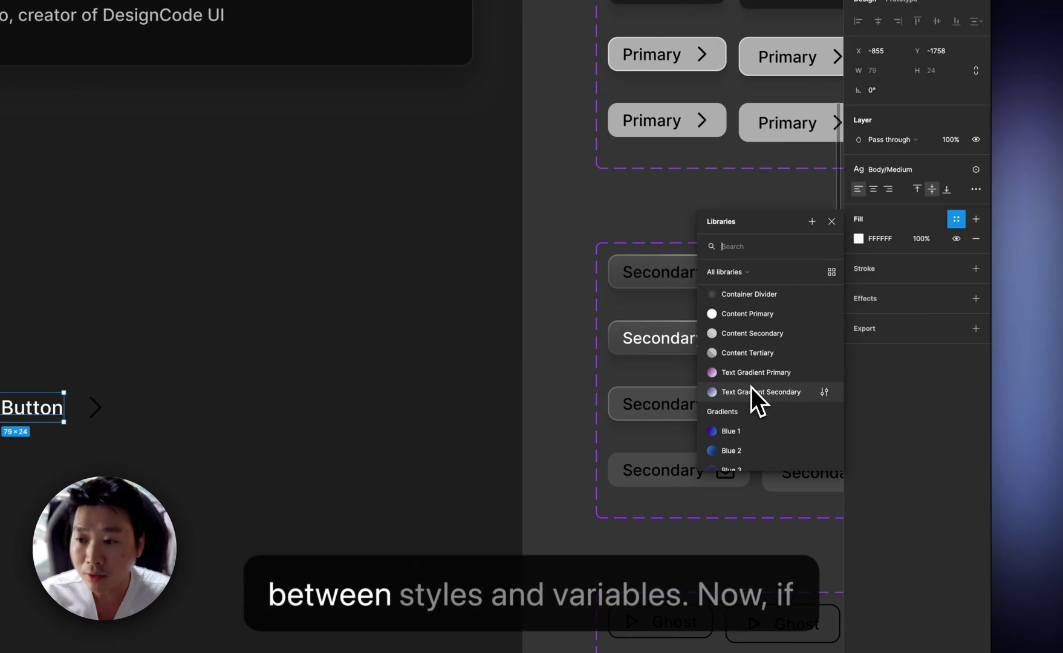
pyautogui.scroll(-5, 751, 387)
pyautogui.scroll(1, 751, 387)
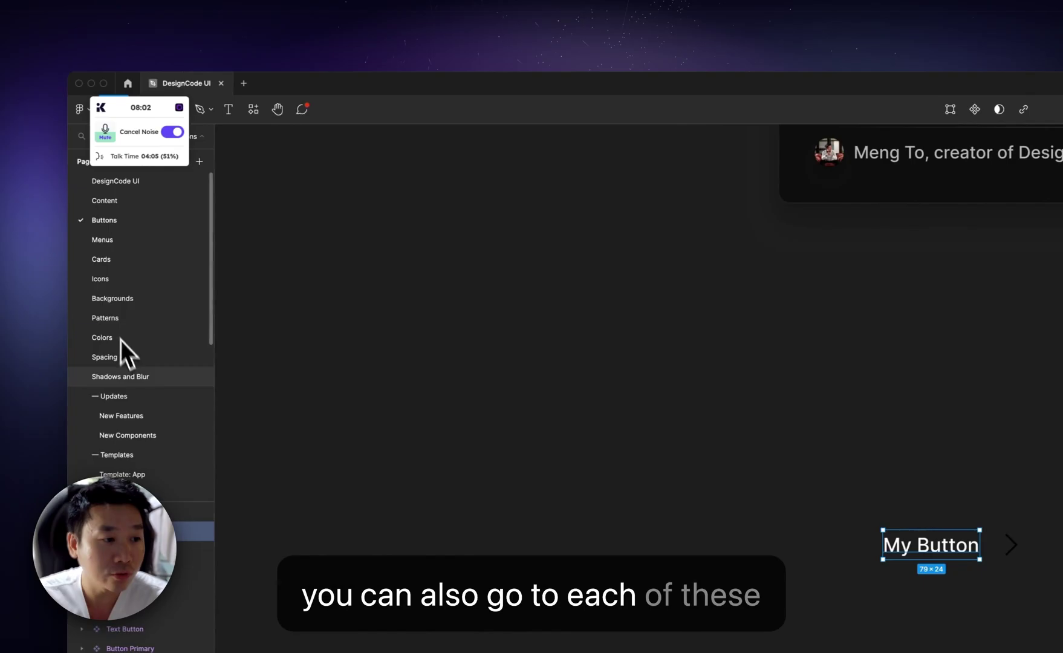
# Step: Flip through the Colors, Spacing and Shadows and Blur pages, then scroll the Colors guide
pyautogui.click(123, 338)
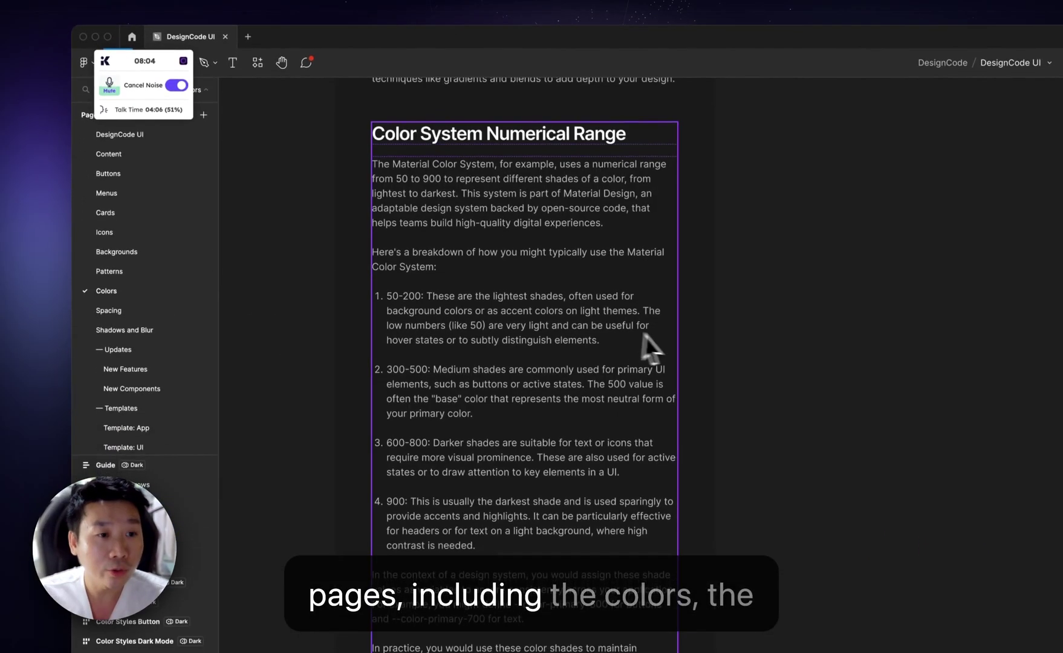
pyautogui.click(151, 319)
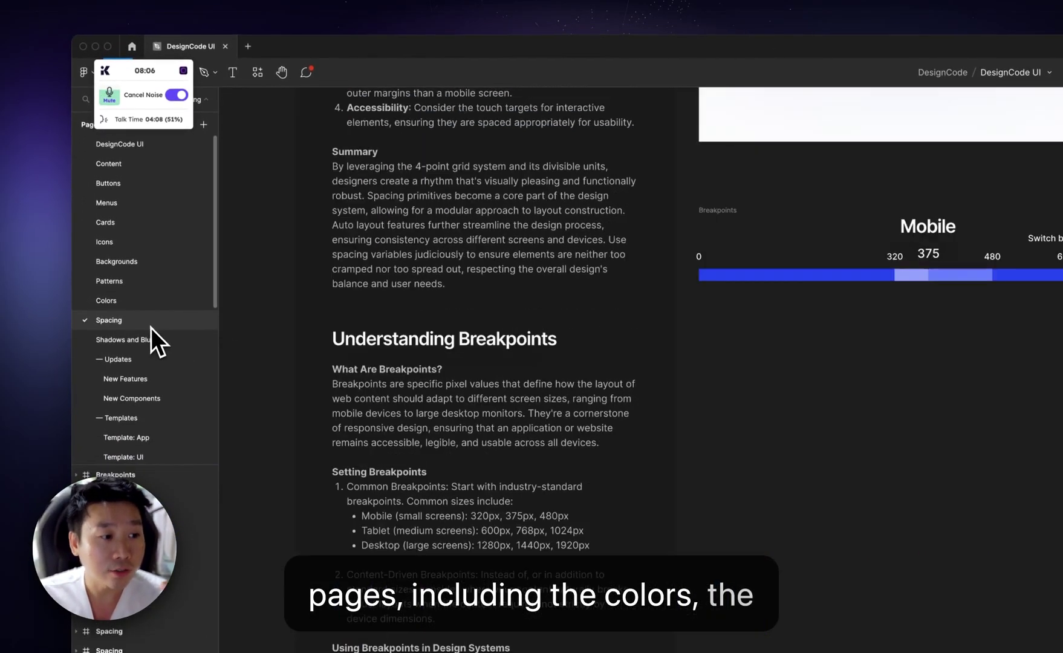
pyautogui.click(185, 340)
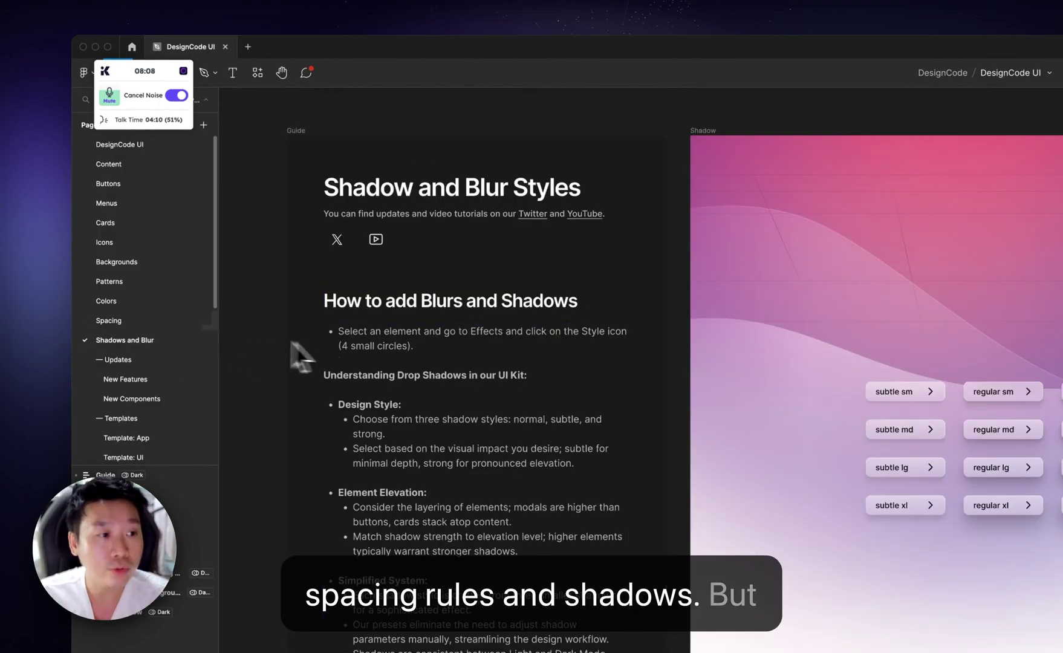
pyautogui.click(154, 303)
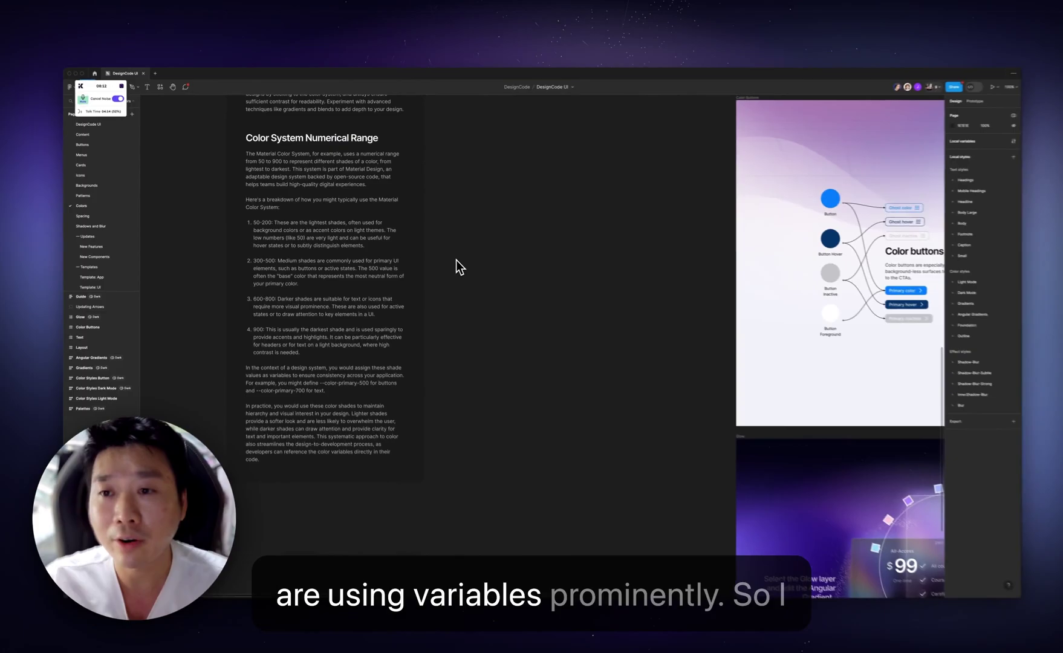
pyautogui.scroll(-10, 537, 247)
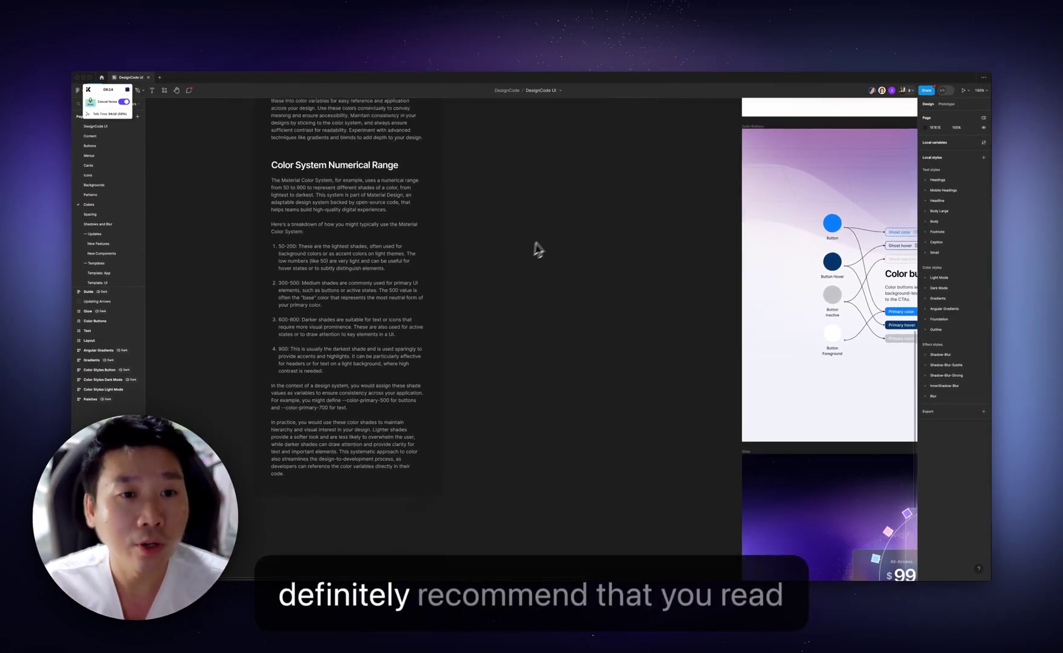
pyautogui.scroll(4, 550, 235)
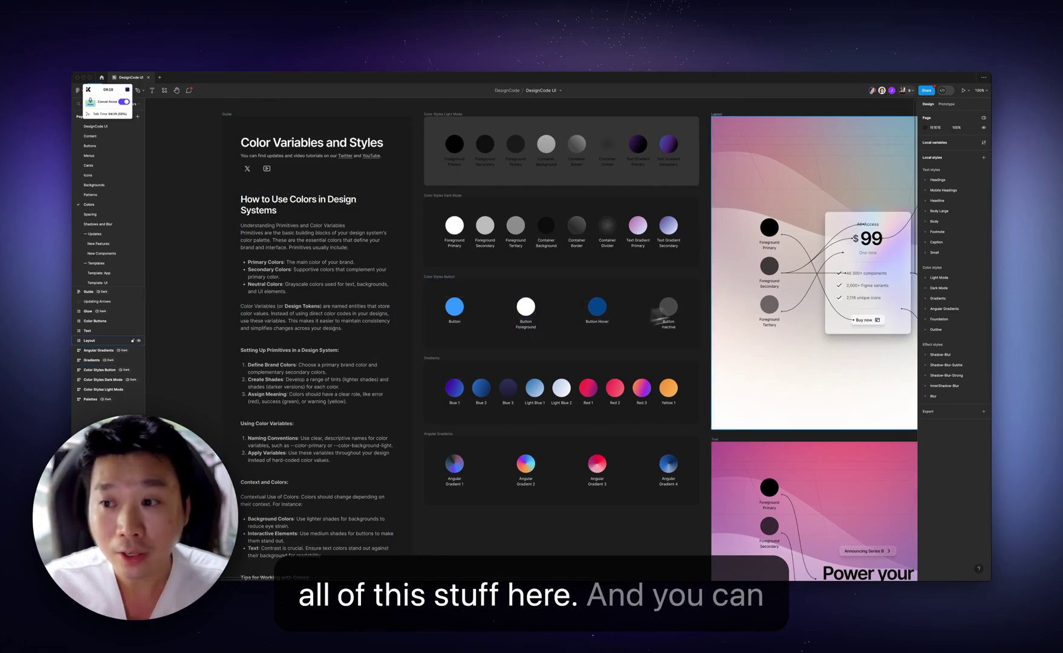
pyautogui.hscroll(5, 696, 296)
pyautogui.scroll(-10, 524, 273)
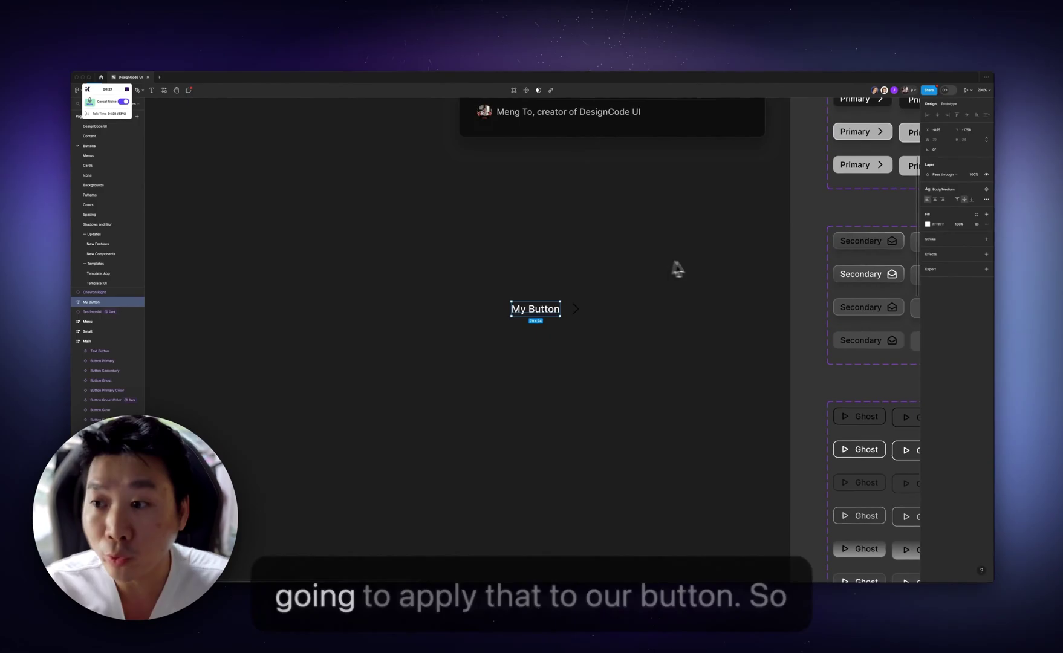
# Step: Set the My Button text fill to the Foreground/primary library colour
pyautogui.scroll(-3, 612, 292)
pyautogui.hscroll(2, 612, 293)
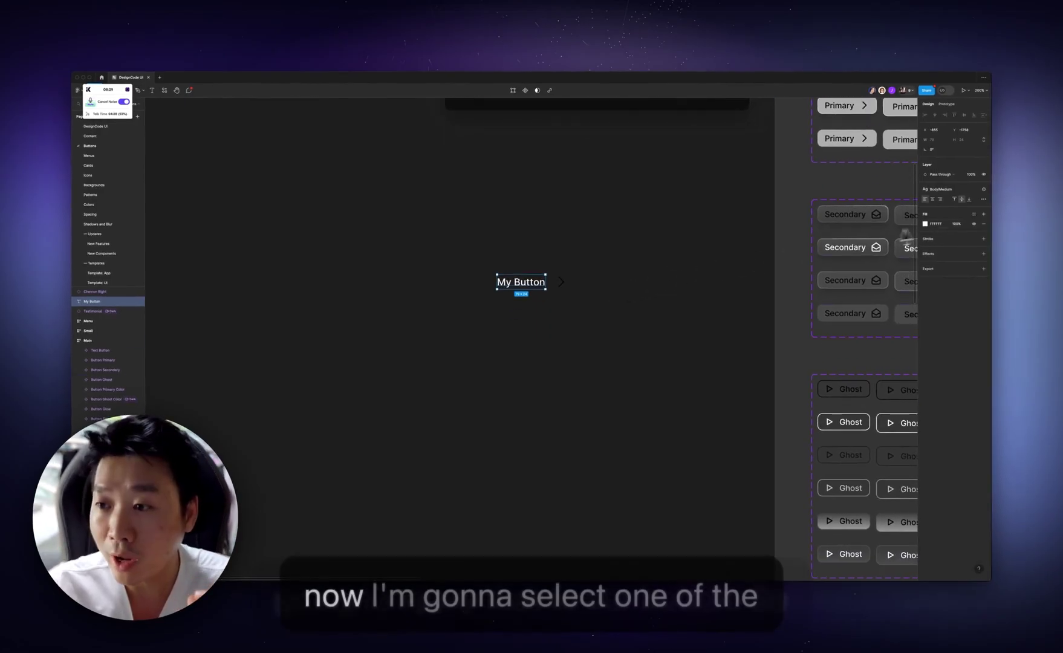
pyautogui.click(973, 214)
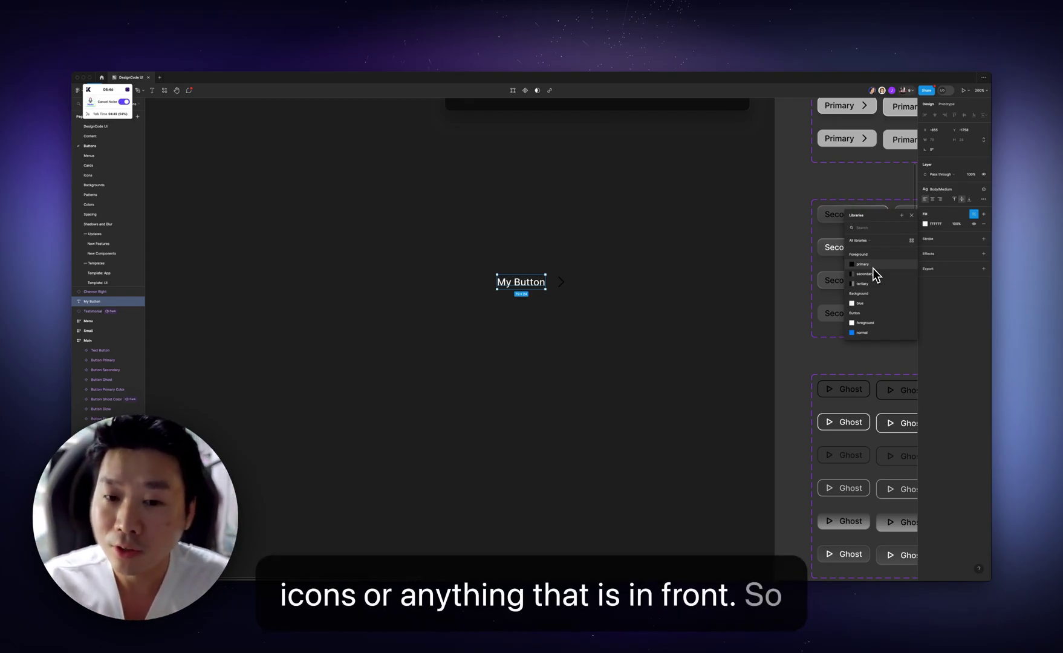
pyautogui.click(873, 267)
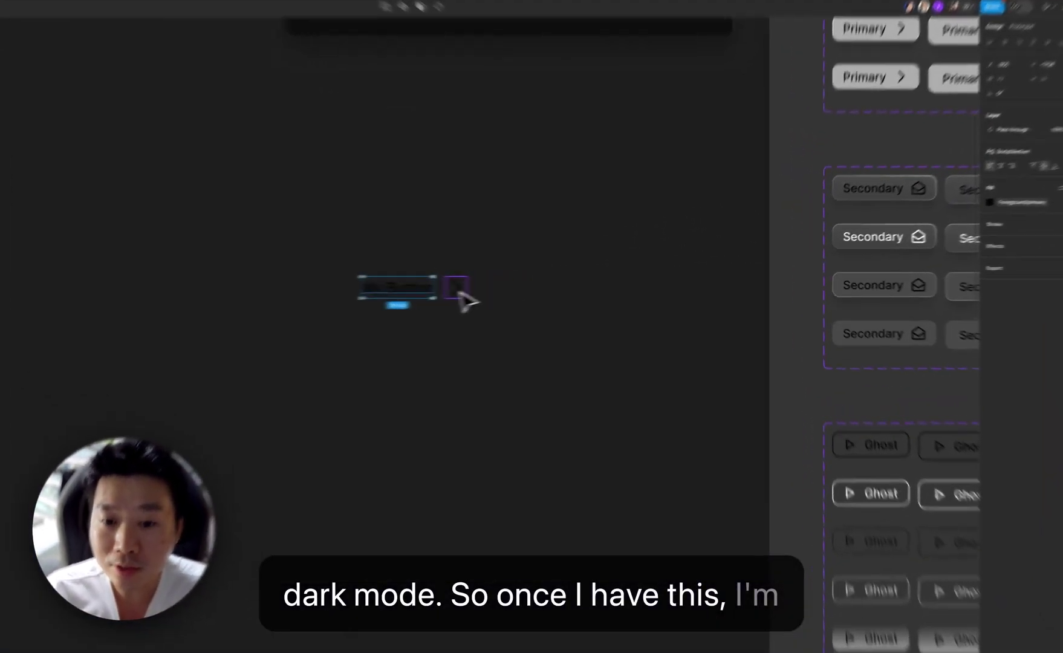
# Step: Select the My Button text and chevron, add auto layout with Shift+A, and keep it horizontal
pyautogui.click(457, 292)
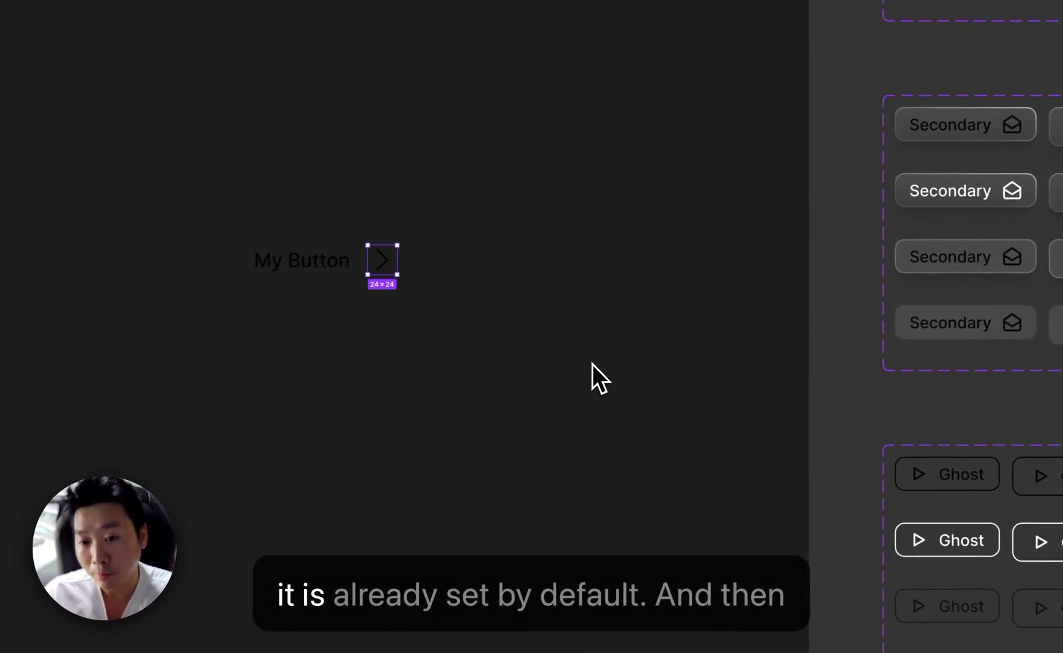
pyautogui.click(336, 268)
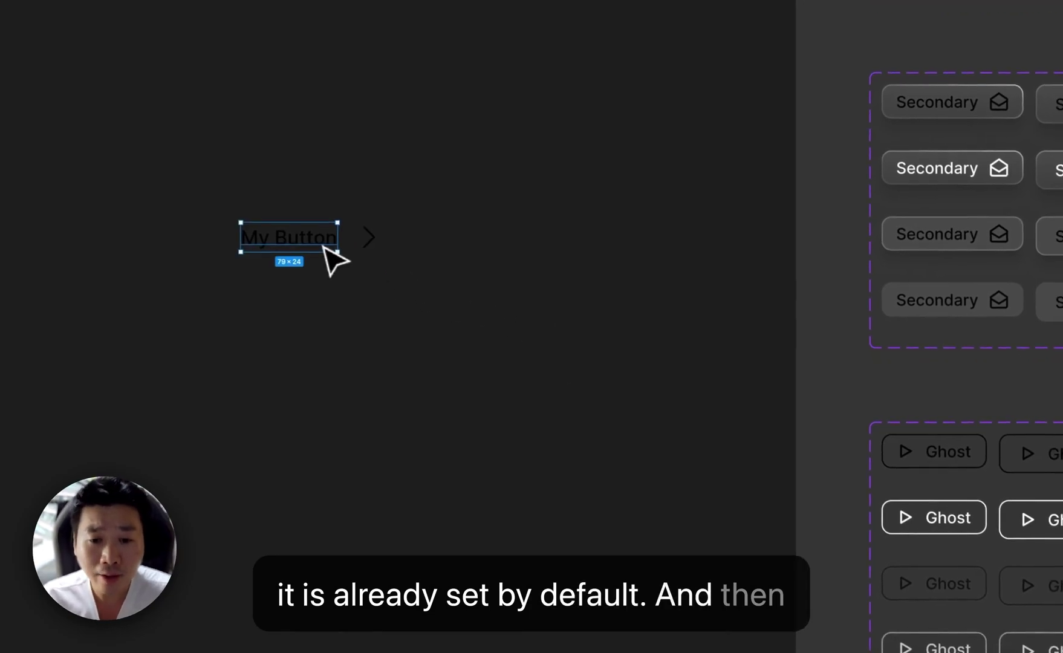
pyautogui.keyDown('shift'); pyautogui.click(368, 240); pyautogui.keyUp('shift')
pyautogui.hotkey('shift', 'a')
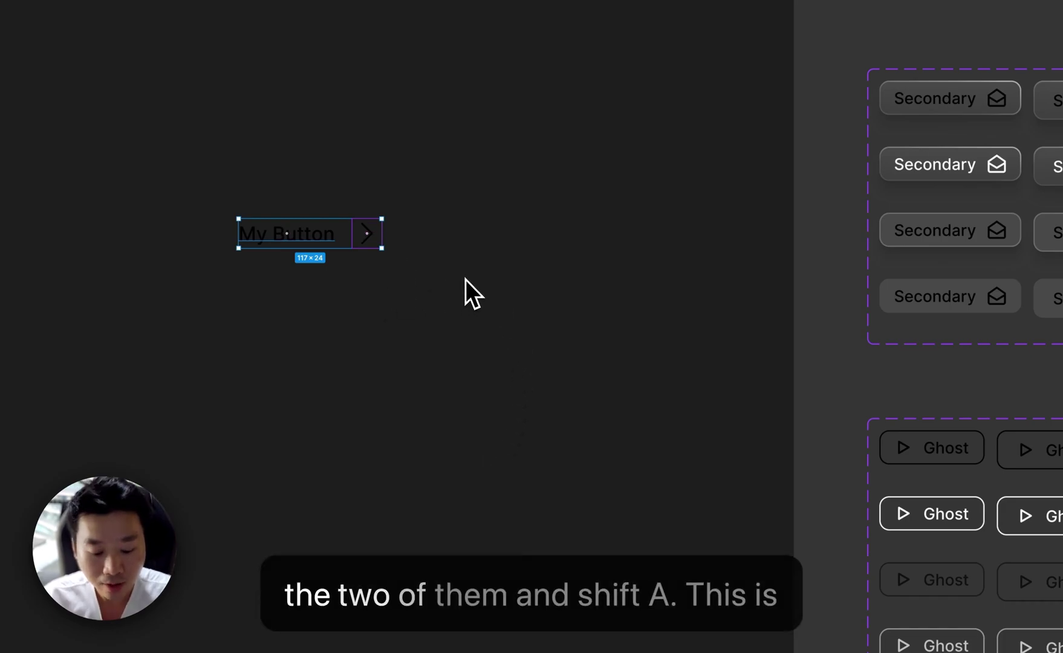
pyautogui.hotkey('shift', 'a')
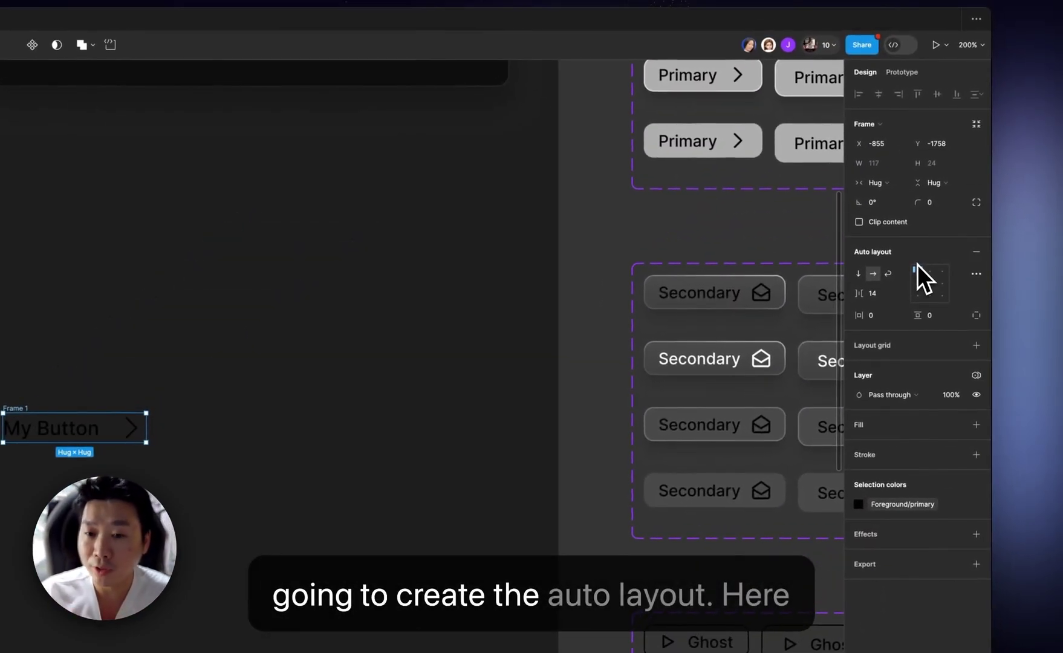
pyautogui.click(858, 274)
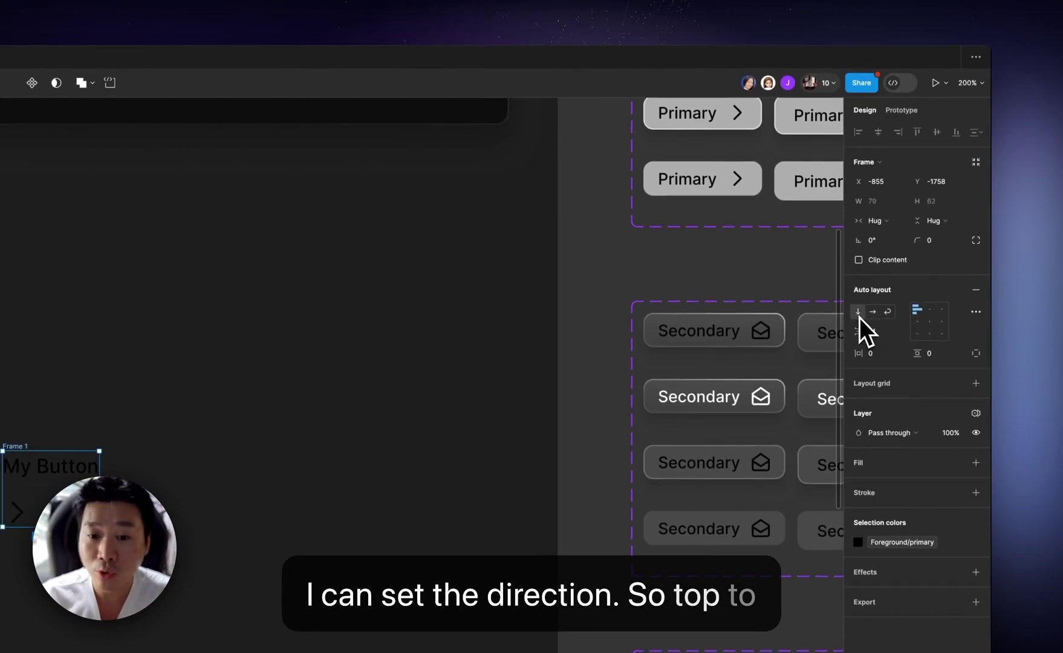
pyautogui.click(872, 314)
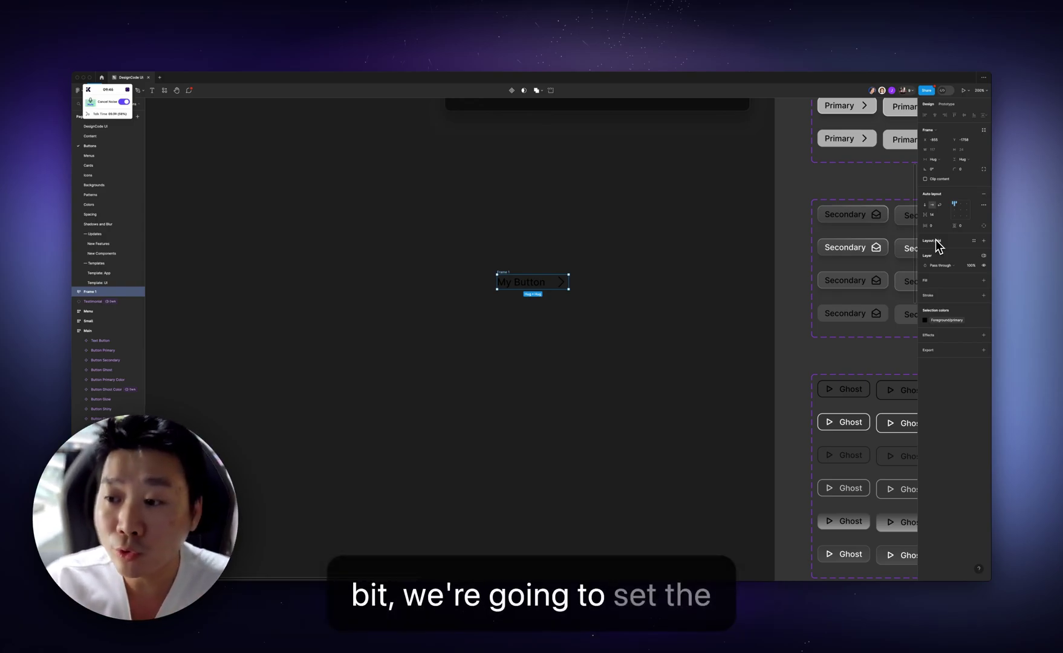
# Step: Set Frame 1's fill to the Container/background colour from the Libraries list
pyautogui.click(971, 281)
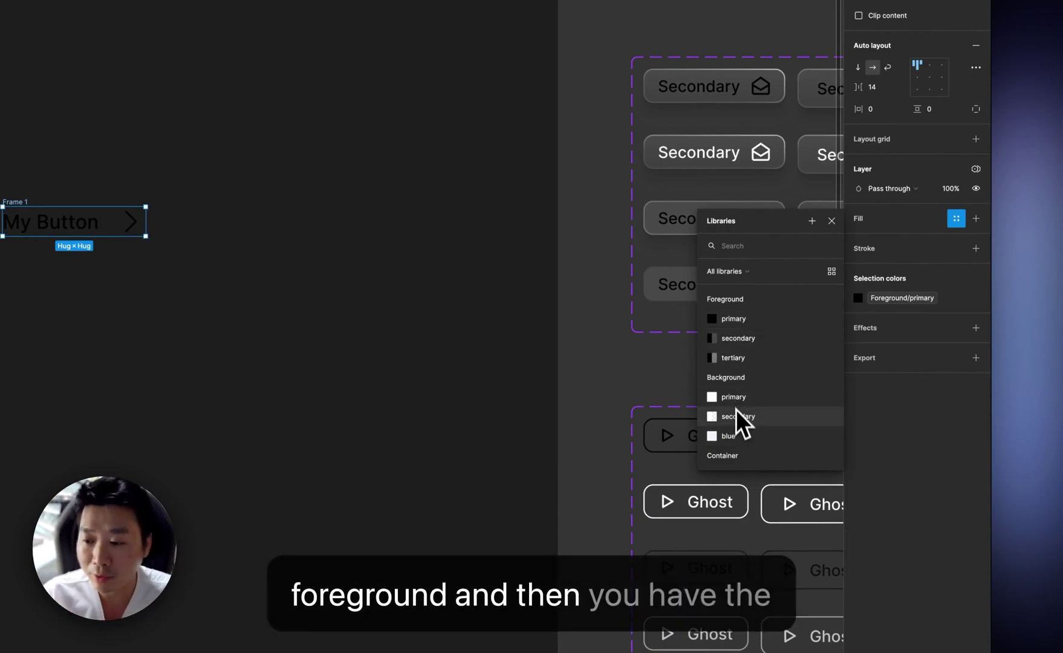
pyautogui.scroll(-3, 771, 411)
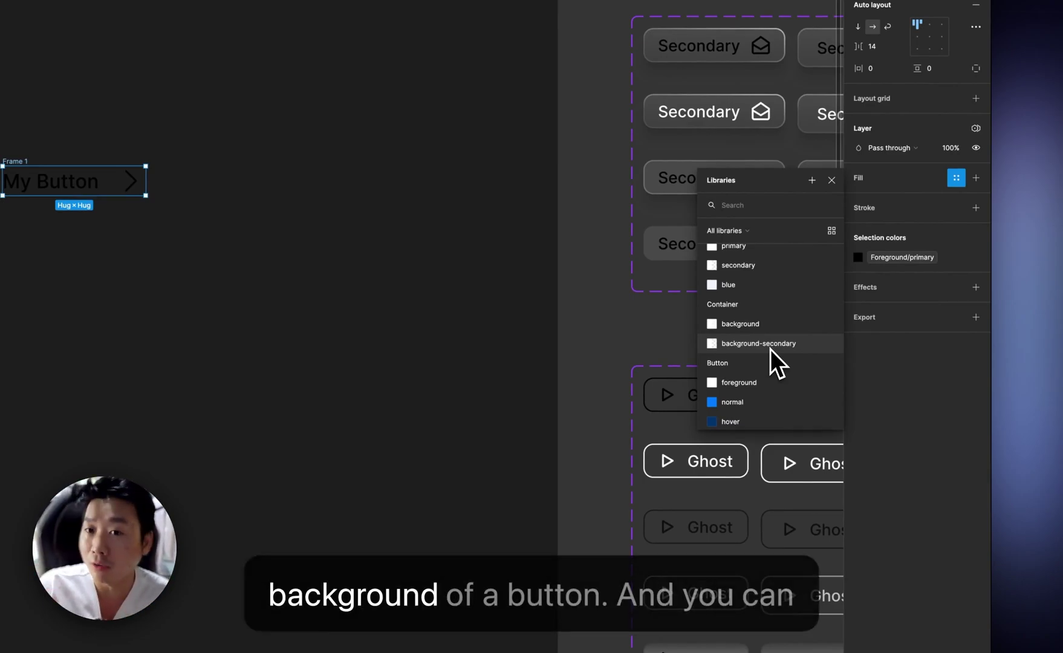
pyautogui.scroll(-2, 775, 349)
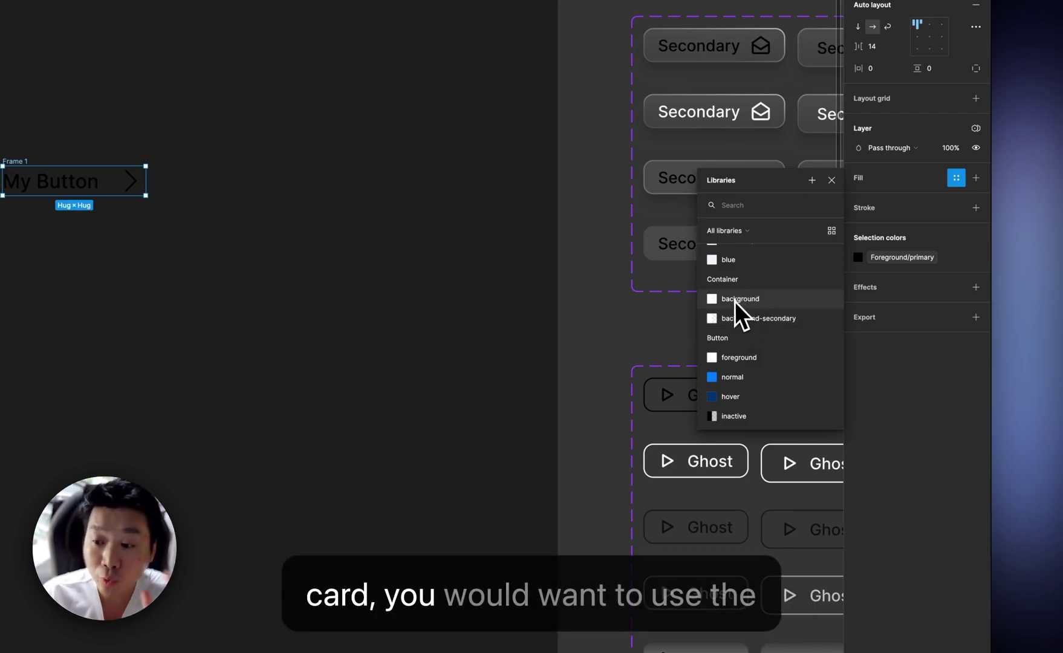
pyautogui.click(740, 300)
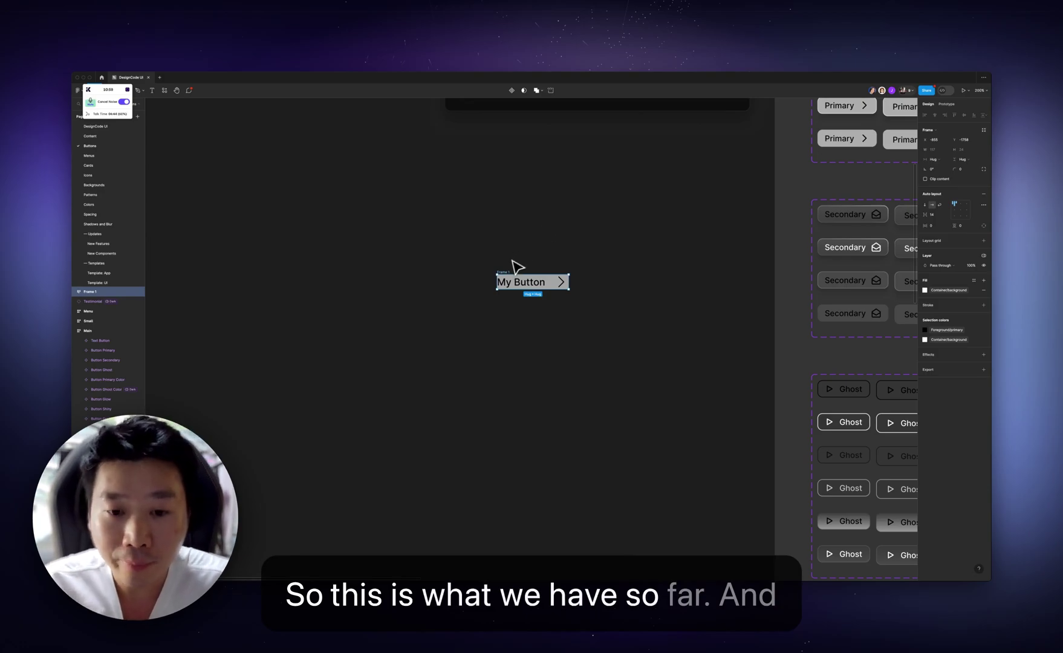
pyautogui.press('super+equal')
pyautogui.scroll(1, 548, 278)
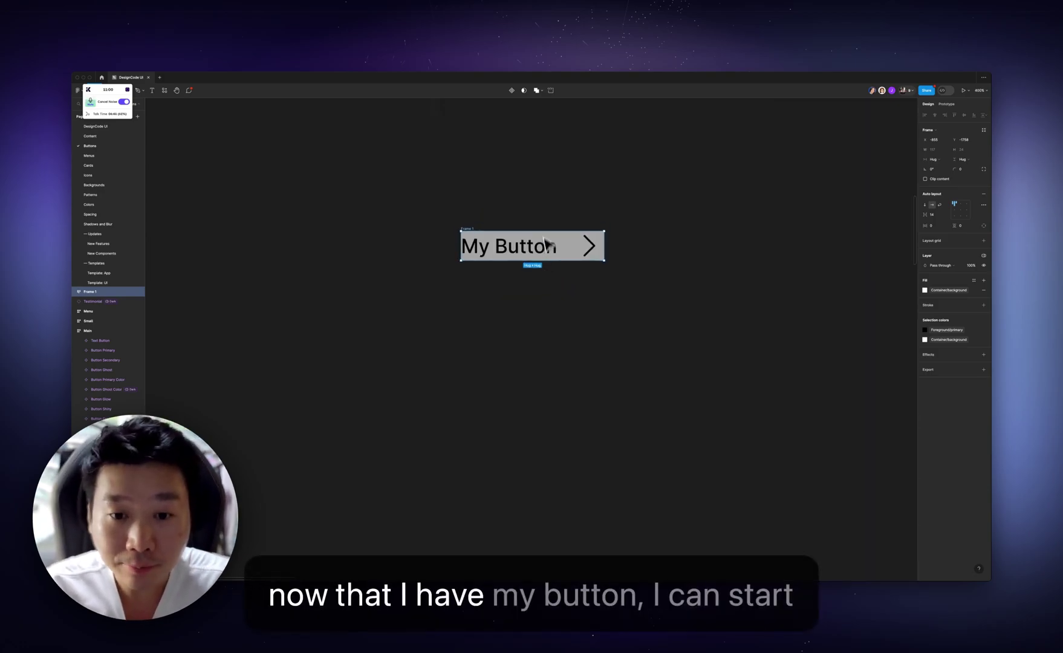
pyautogui.click(550, 216)
pyautogui.click(526, 286)
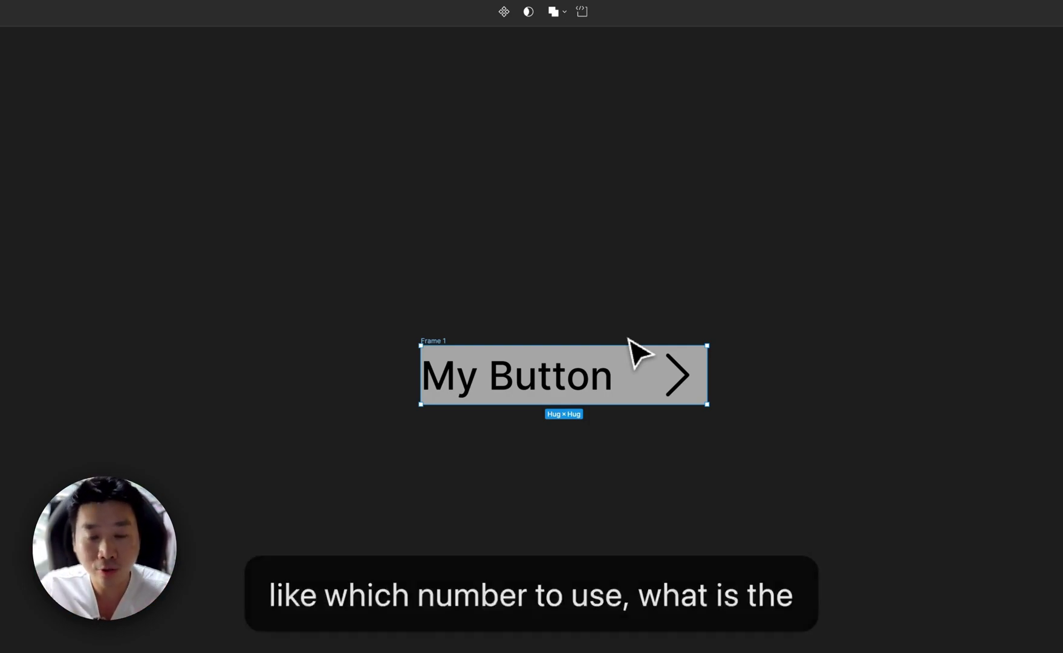
pyautogui.click(665, 459)
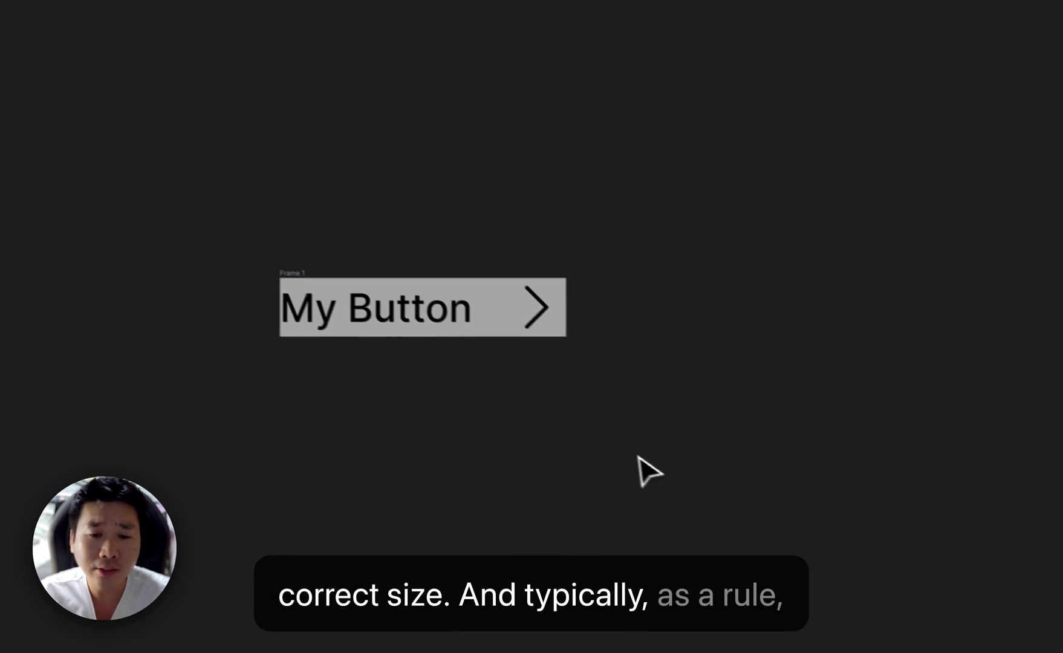
pyautogui.click(508, 302)
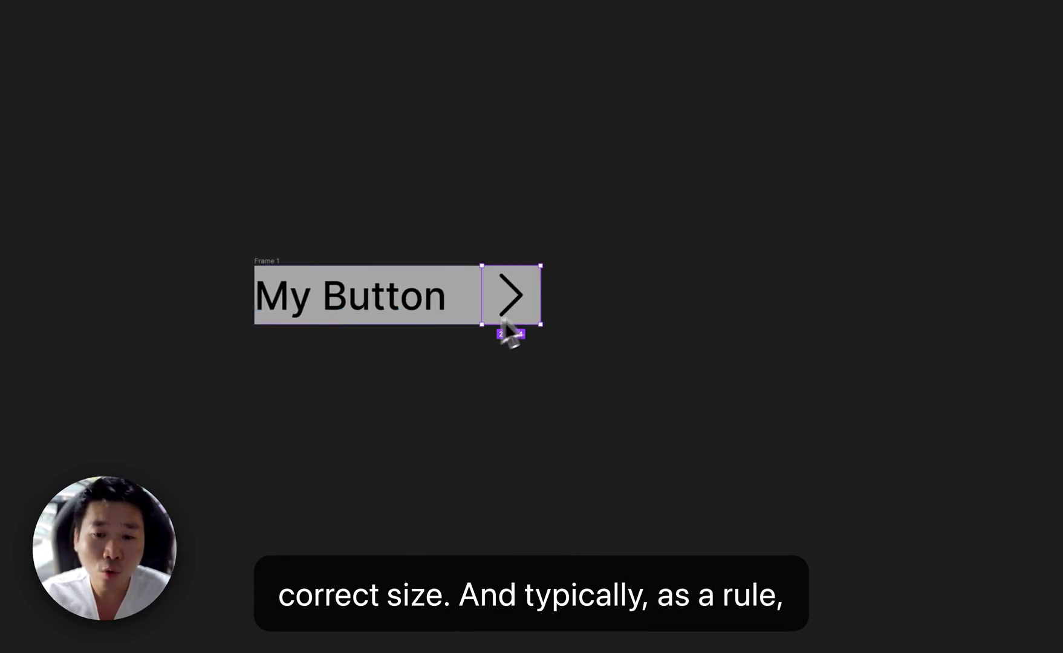
pyautogui.click(382, 305)
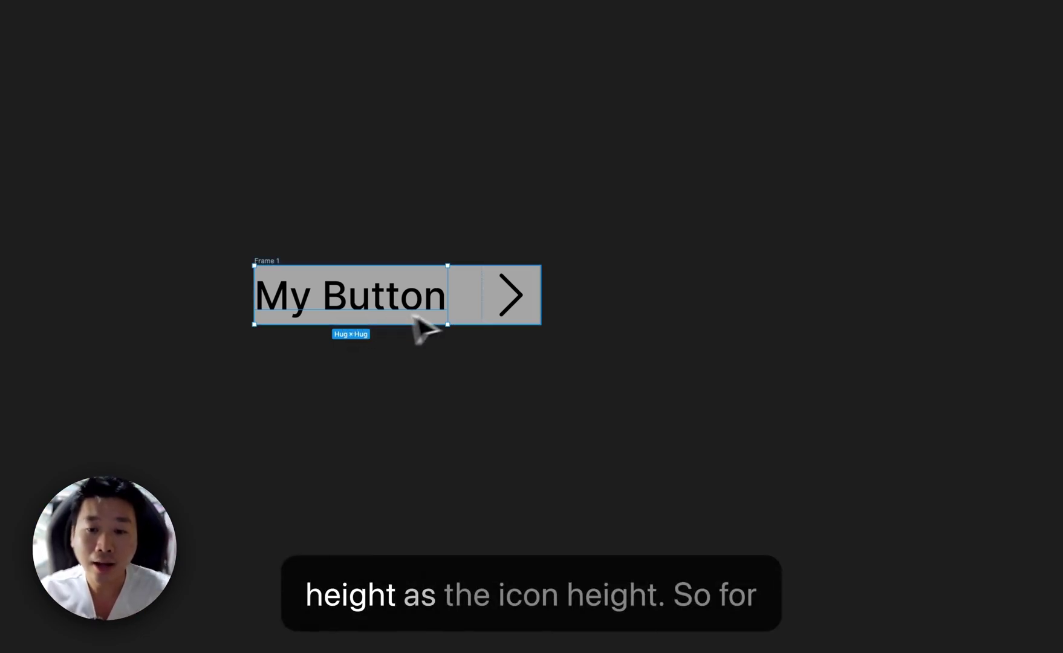
pyautogui.click(514, 305)
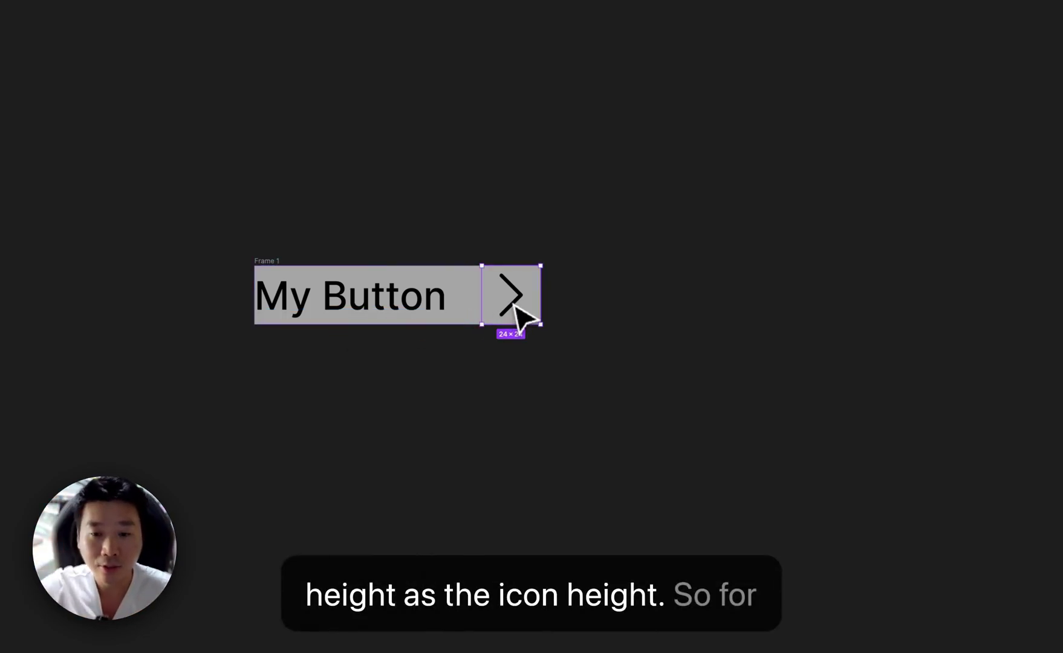
pyautogui.click(333, 314)
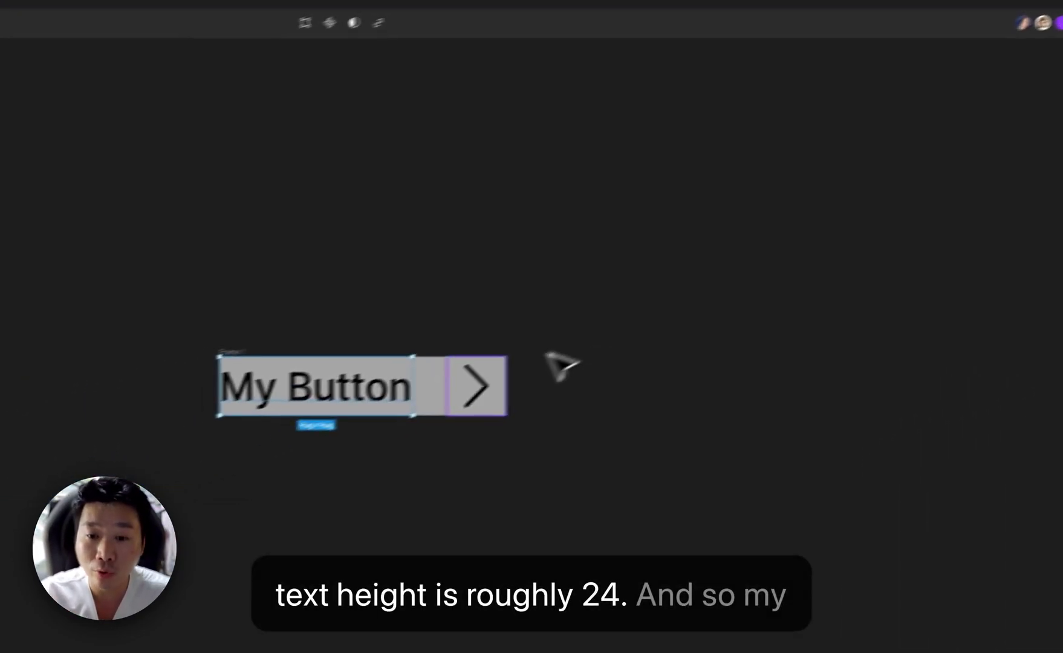
pyautogui.click(203, 475)
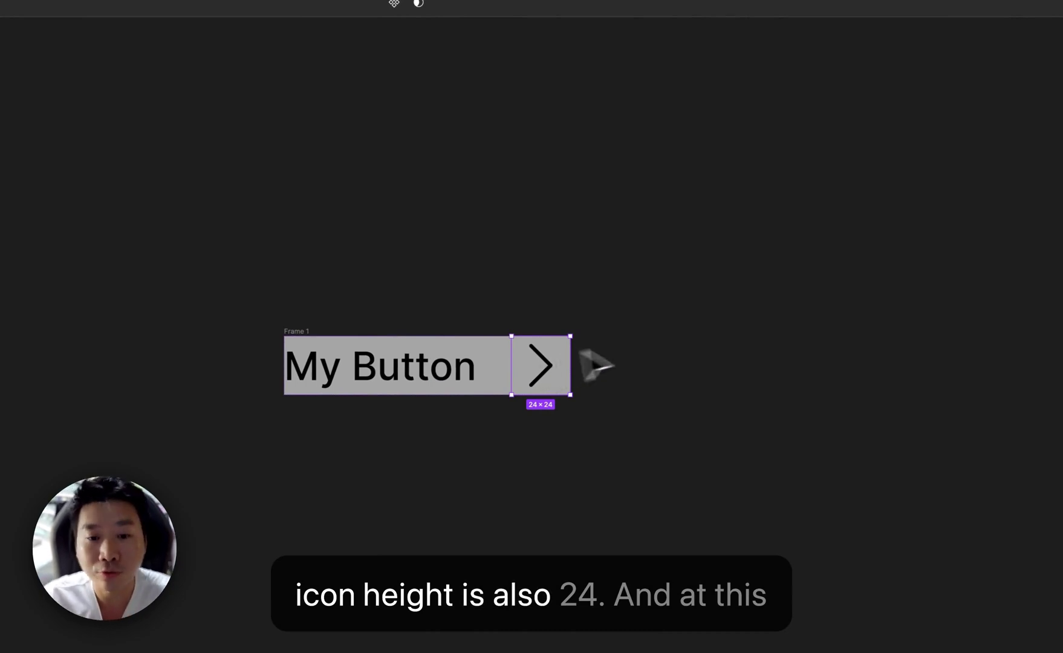
pyautogui.click(297, 331)
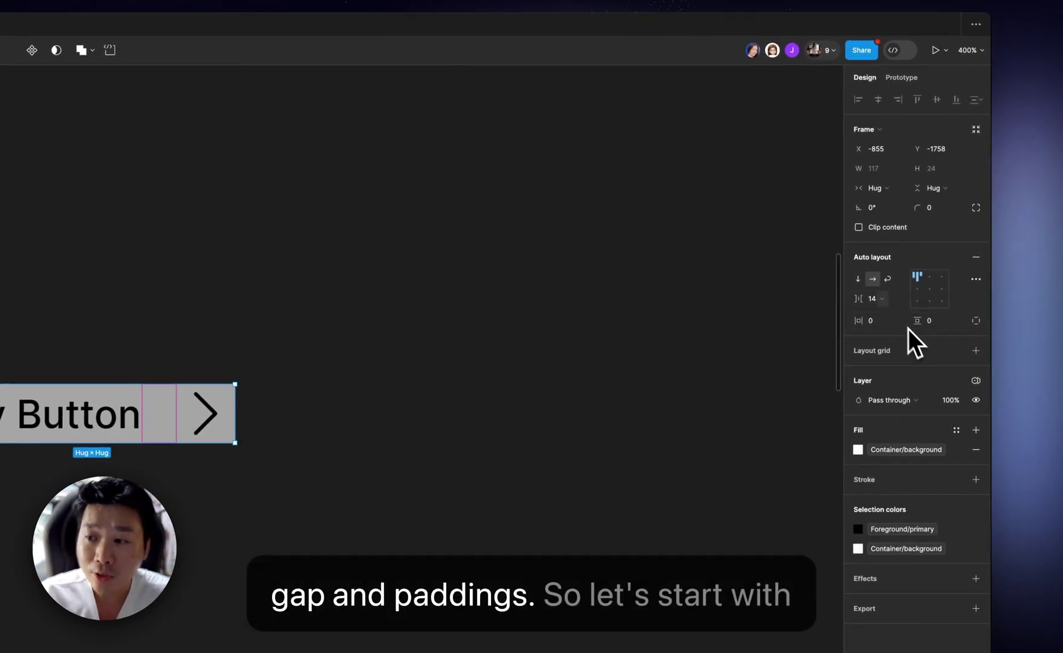
# Step: Bind the auto layout gap to the Button gap variable (8)
pyautogui.click(895, 301)
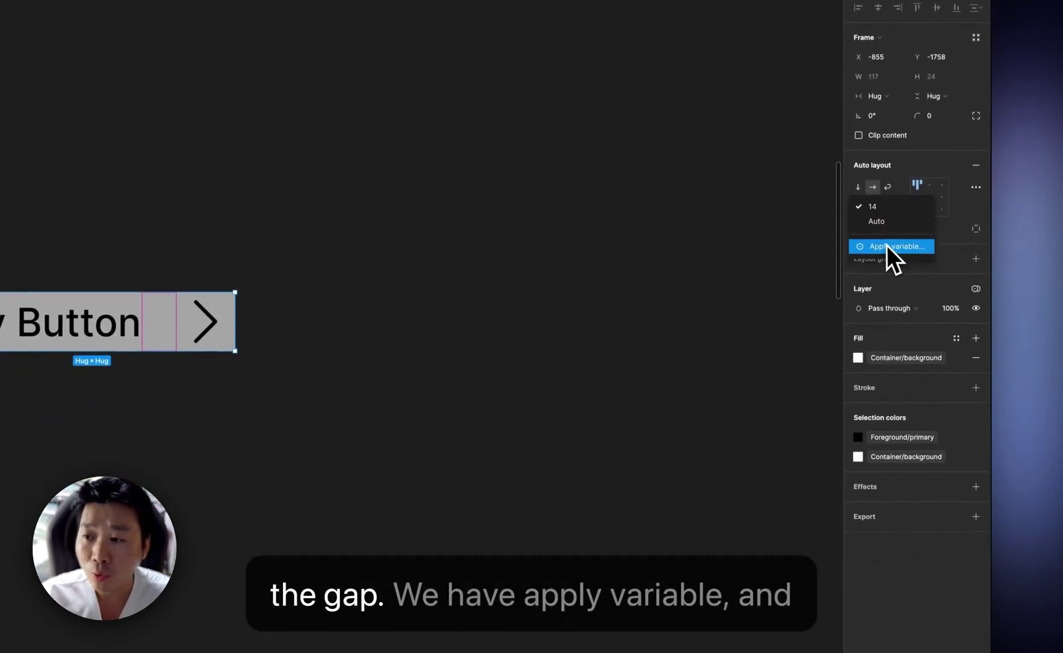
pyautogui.click(882, 245)
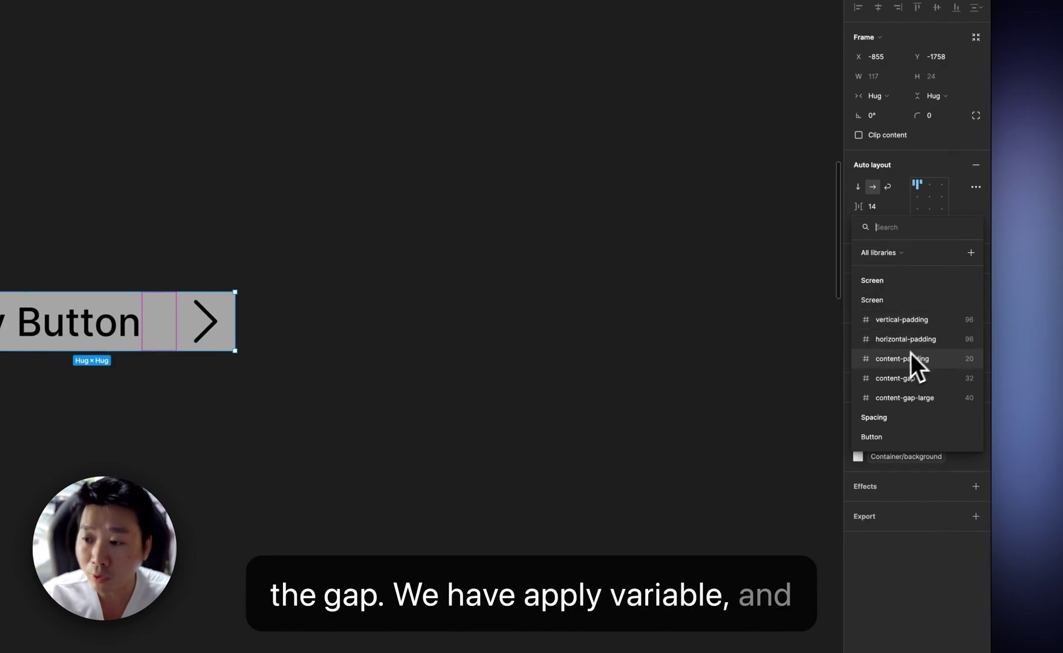
pyautogui.scroll(-3, 907, 360)
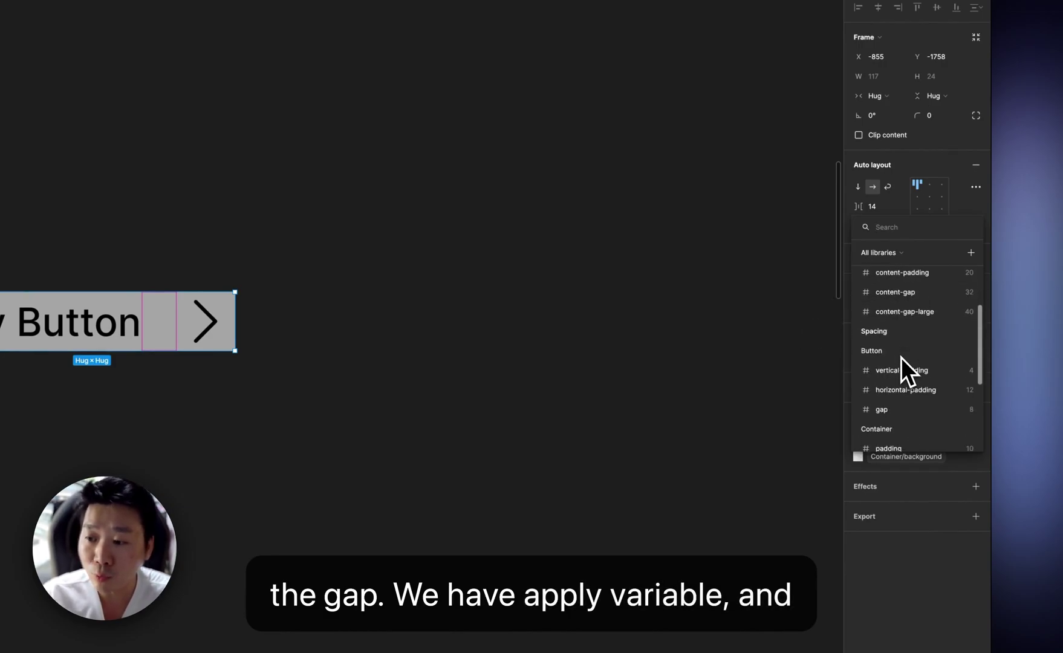
pyautogui.click(896, 407)
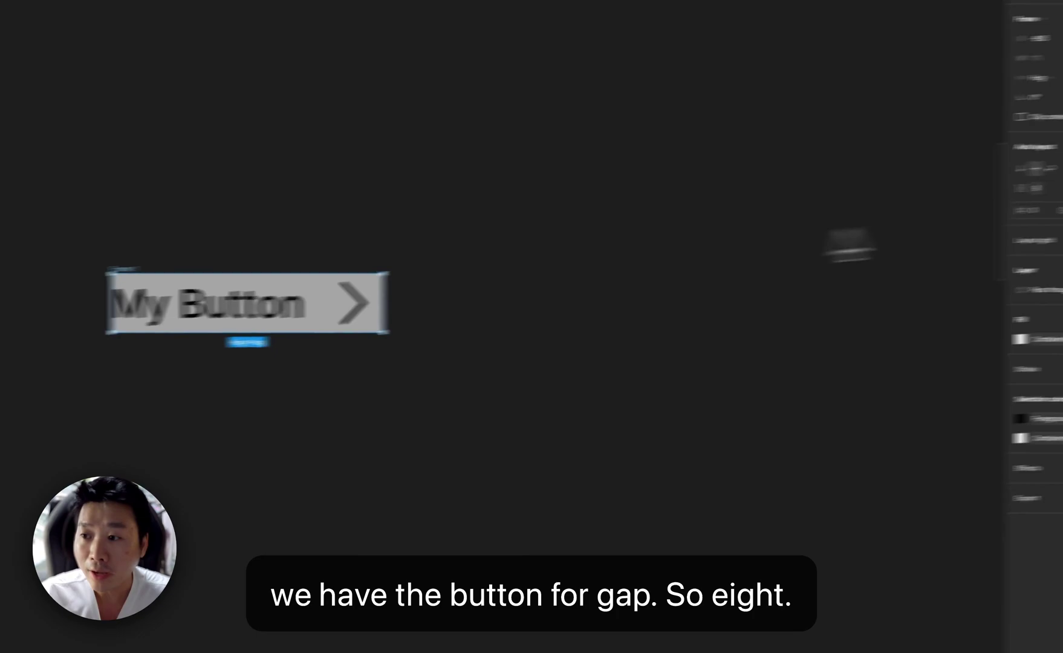
# Step: Bind vertical and horizontal padding to the Button padding variables (4 and 12)
pyautogui.click(961, 224)
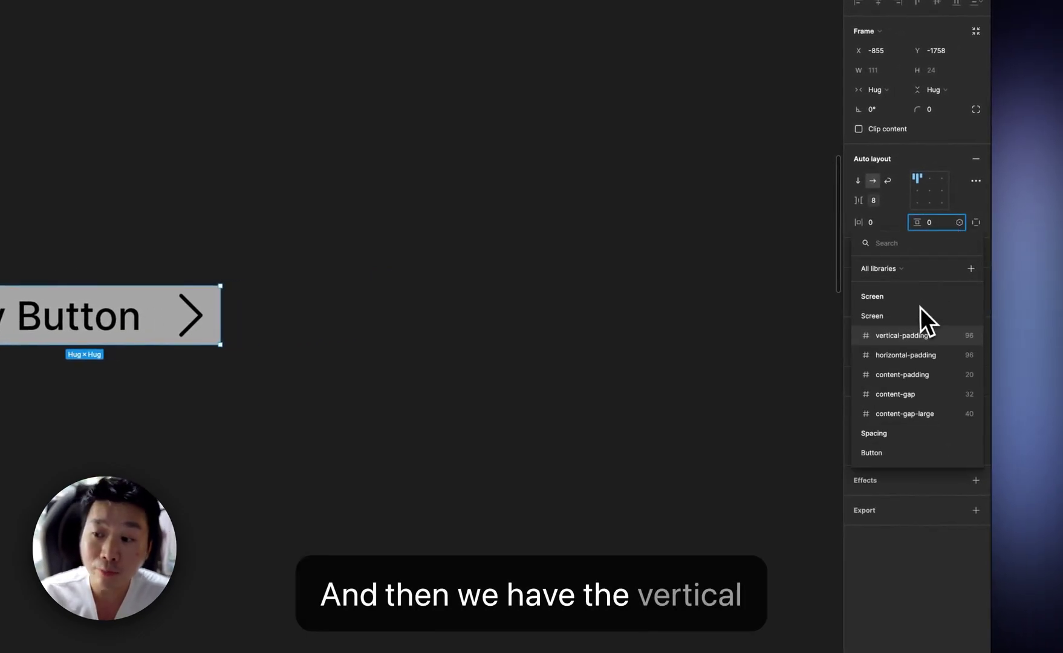
pyautogui.scroll(-3, 914, 395)
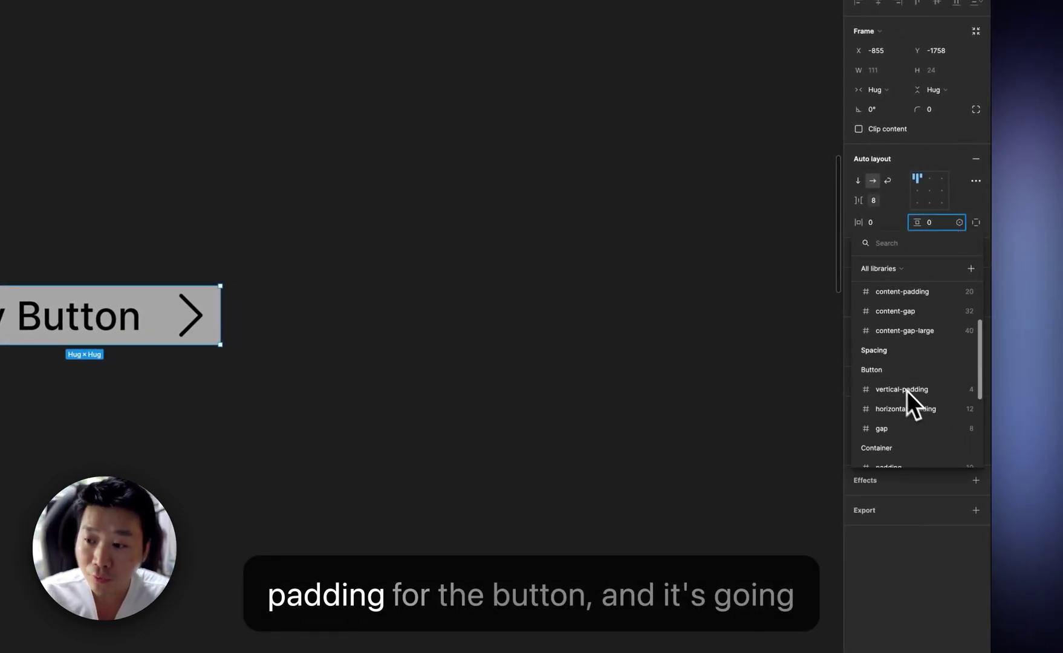
pyautogui.scroll(-1, 897, 412)
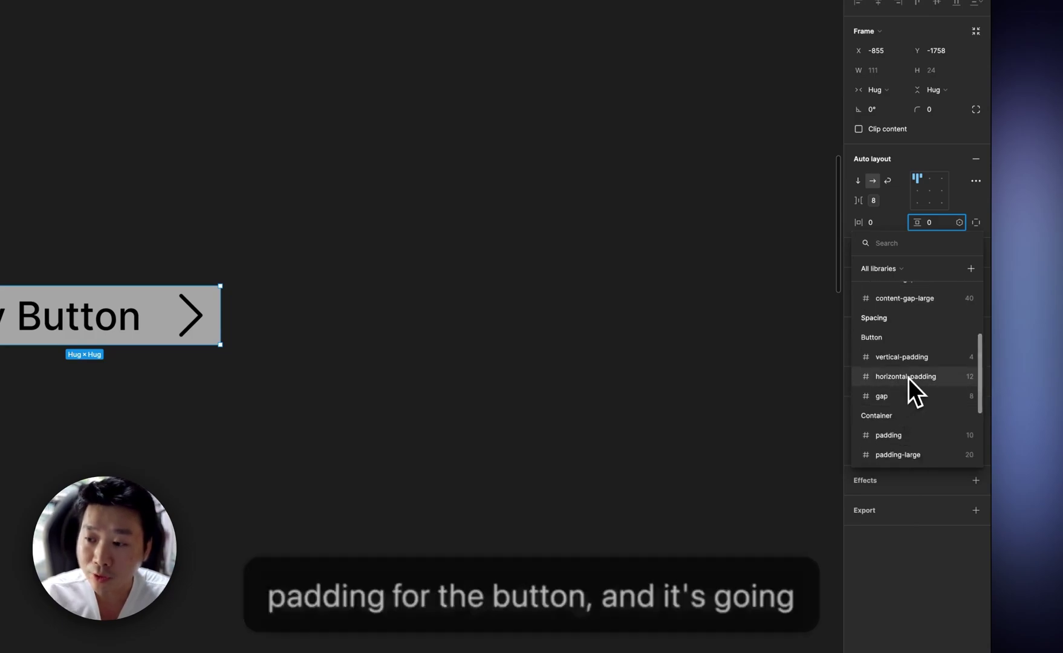
pyautogui.click(907, 362)
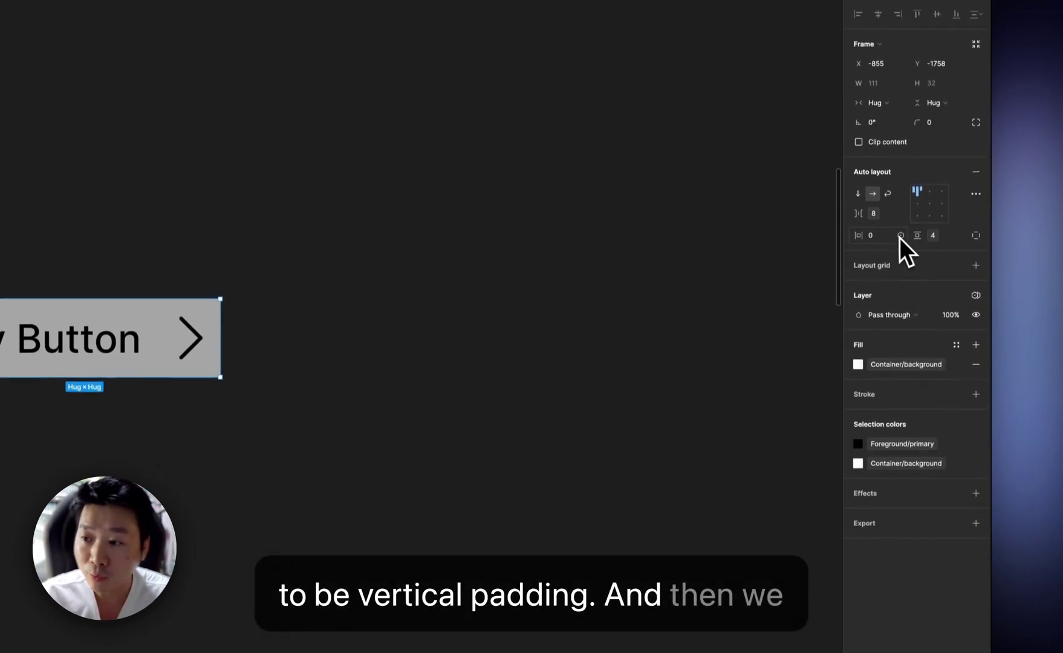
pyautogui.click(900, 236)
pyautogui.scroll(-3, 914, 380)
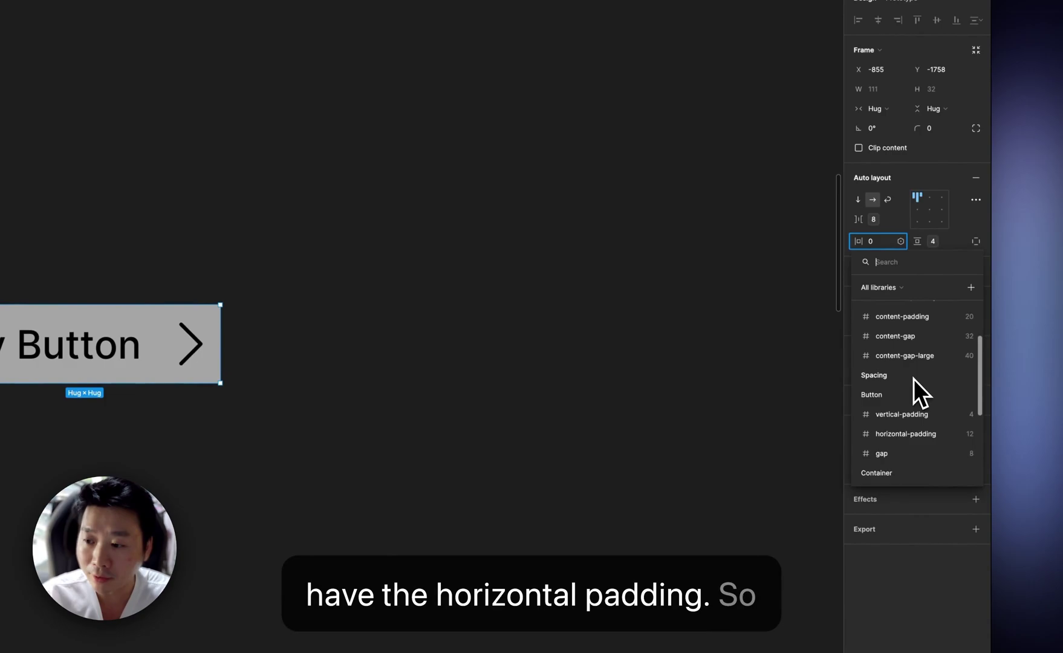
pyautogui.click(904, 408)
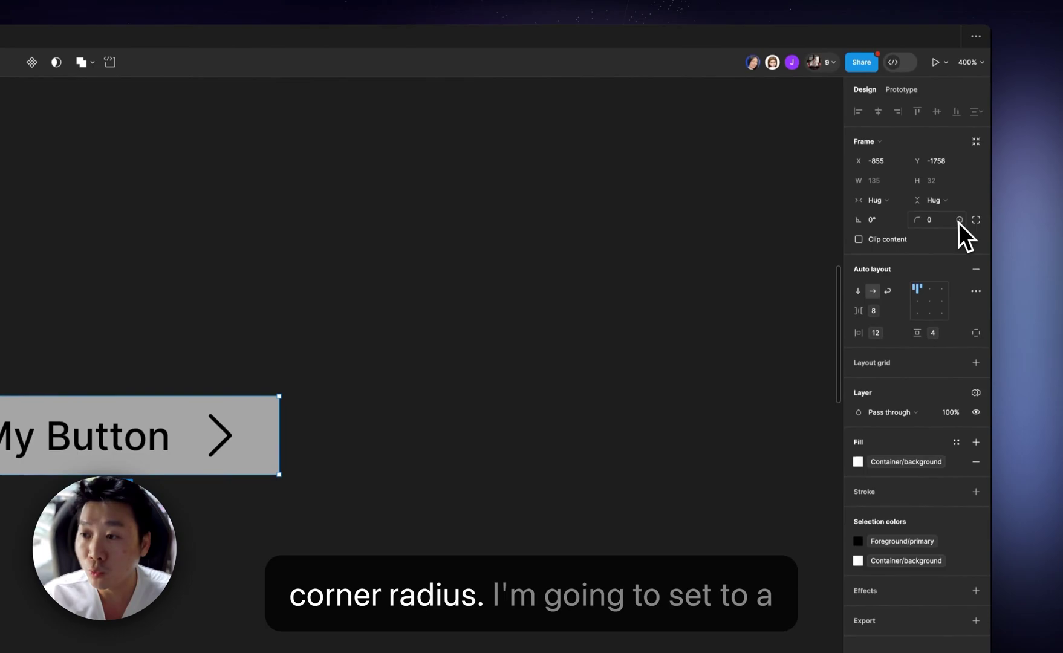
# Step: Round the button's corners with the Button corner-radius variable (8)
pyautogui.click(959, 220)
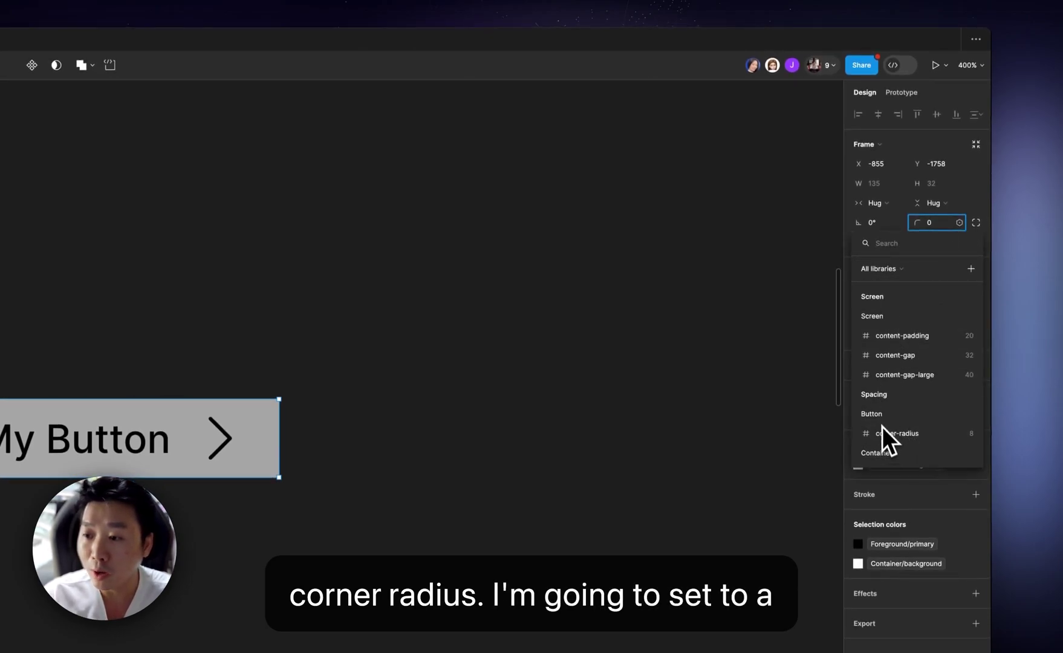
pyautogui.click(909, 433)
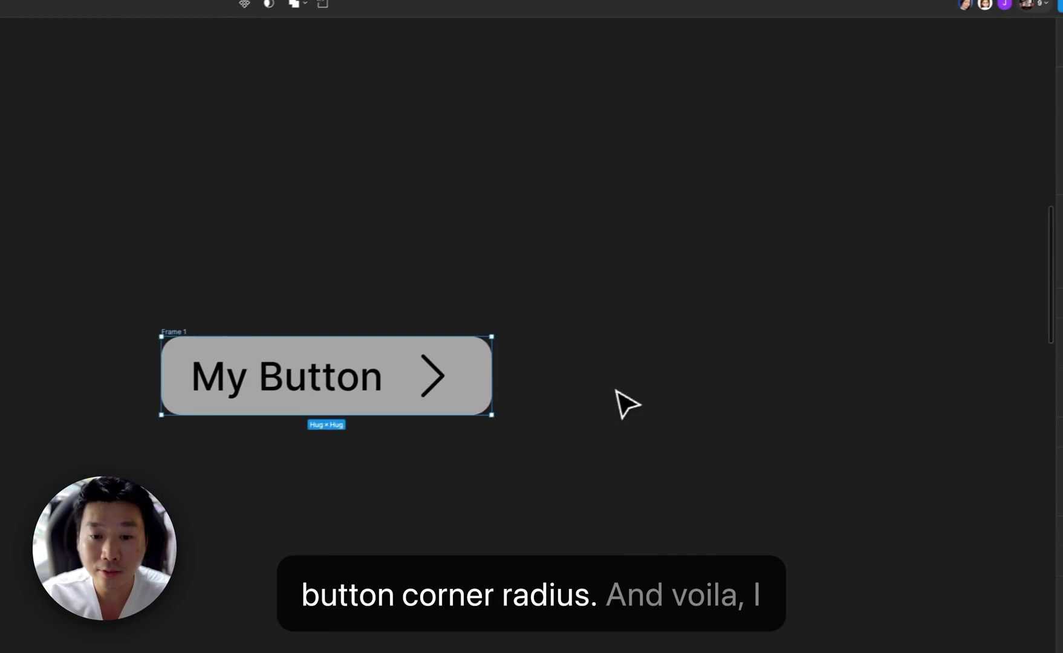
pyautogui.click(617, 391)
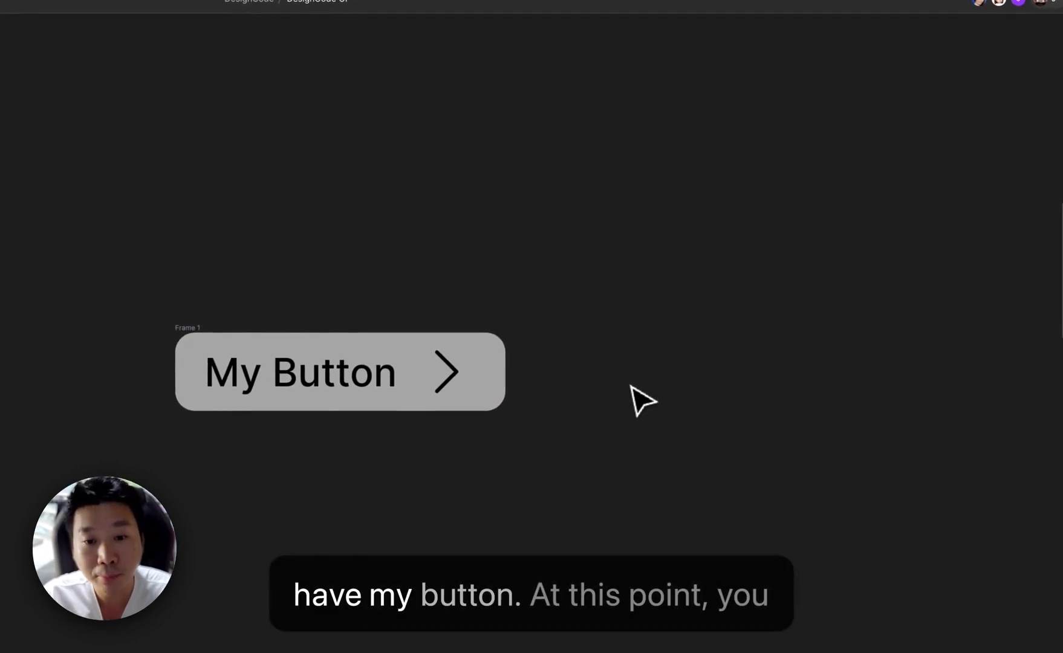
pyautogui.click(192, 331)
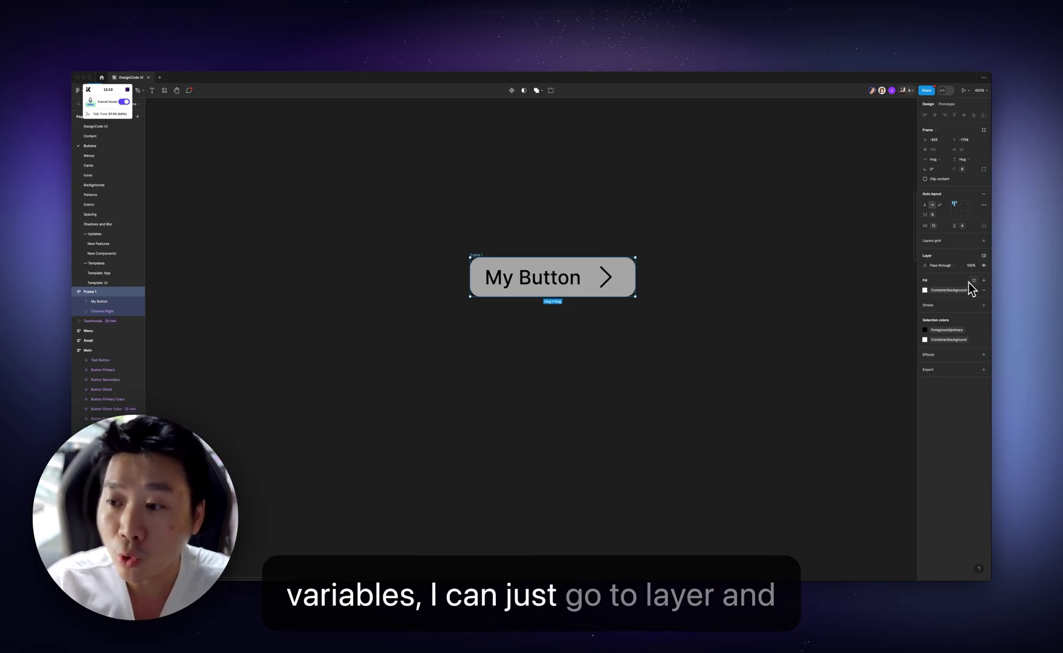
pyautogui.click(984, 255)
pyautogui.moveTo(952, 283)
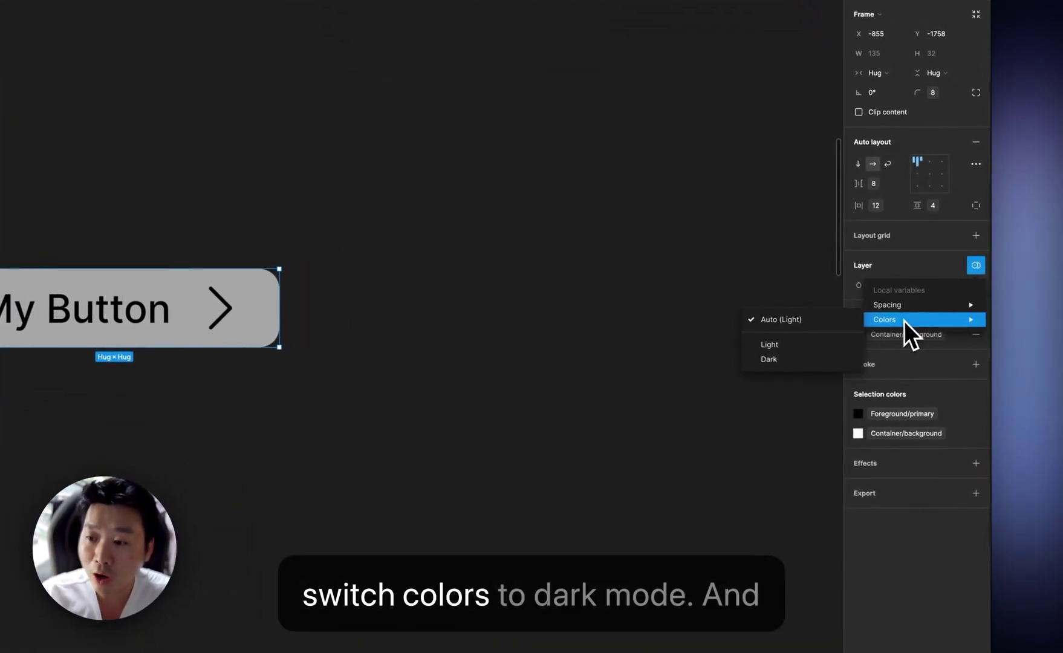
pyautogui.click(786, 359)
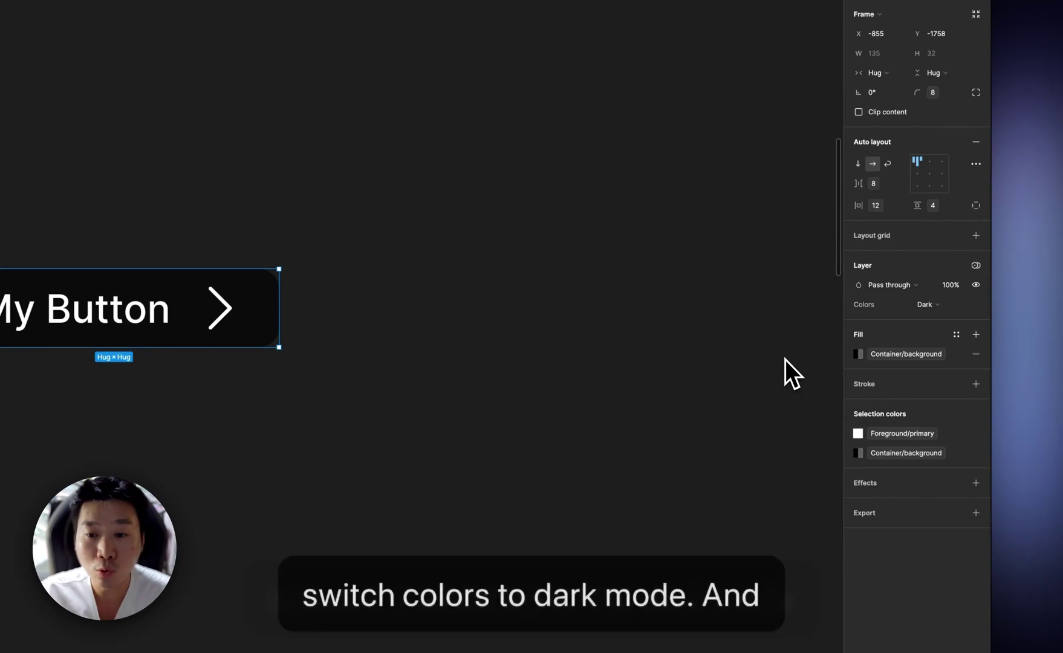
pyautogui.click(529, 387)
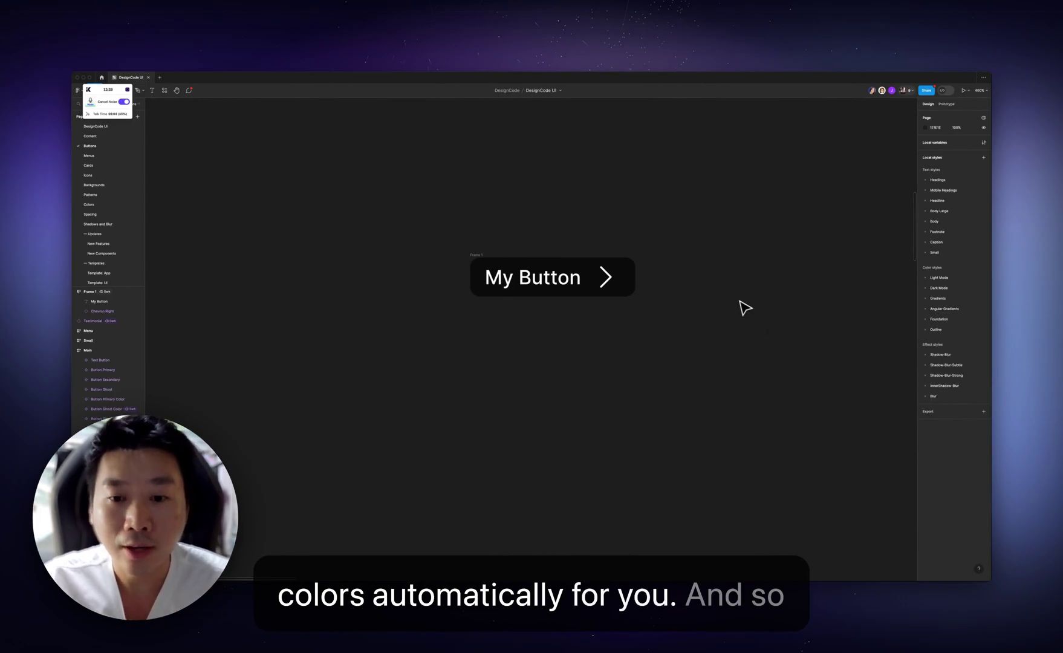
pyautogui.hotkey('ctrl', 'z')
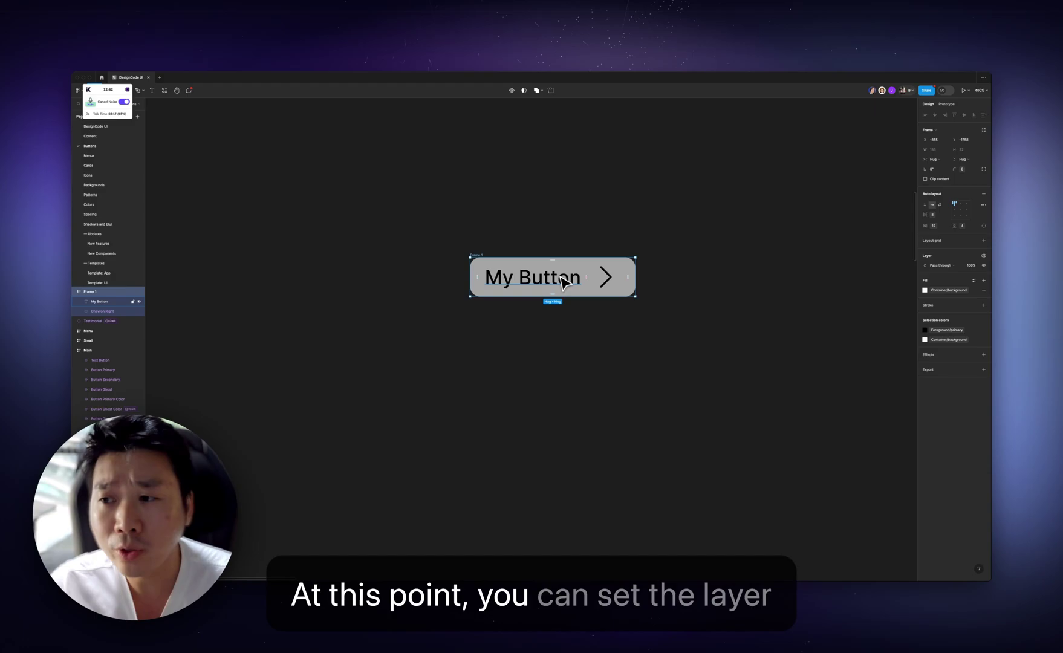
# Step: Apply the Medium spacing mode, growing the button to 16 by 6 padding
pyautogui.click(984, 255)
pyautogui.moveTo(942, 276)
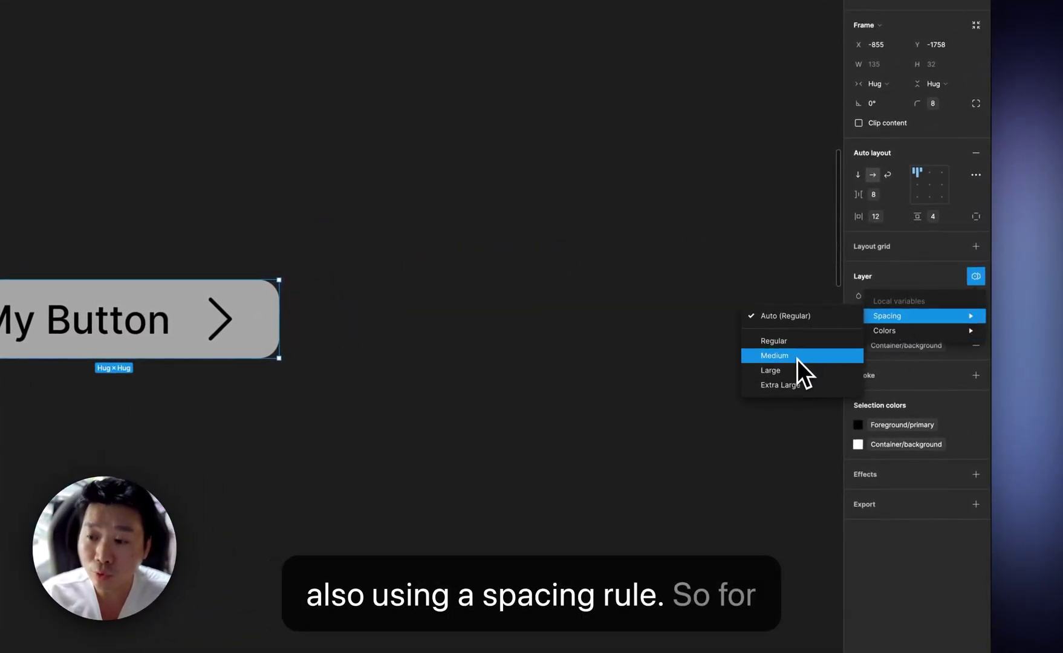
pyautogui.click(794, 357)
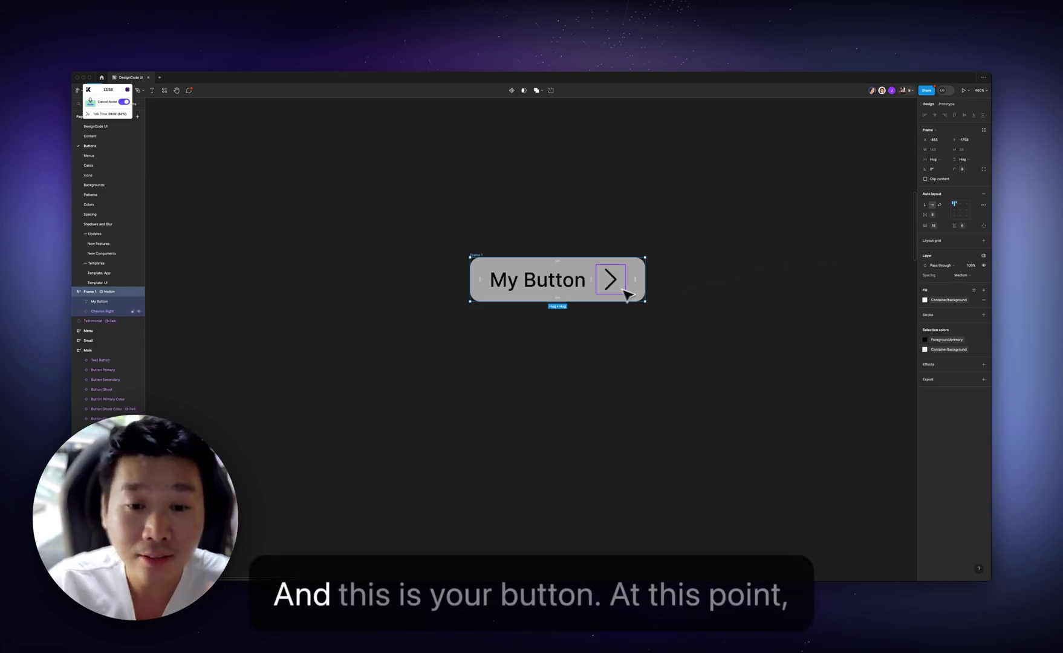
pyautogui.click(539, 286)
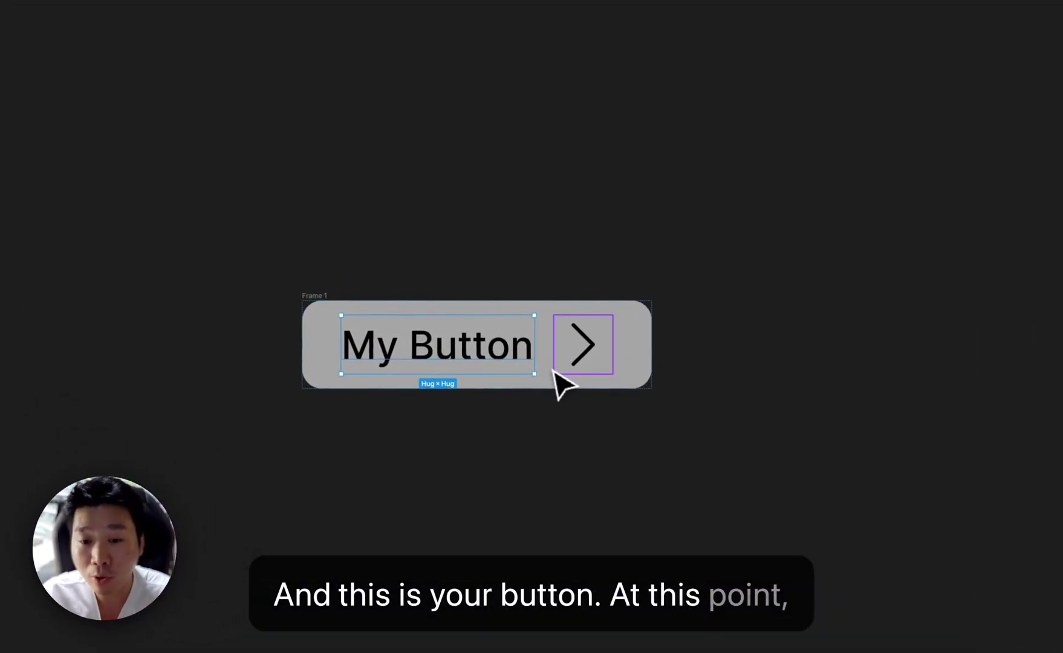
pyautogui.click(334, 301)
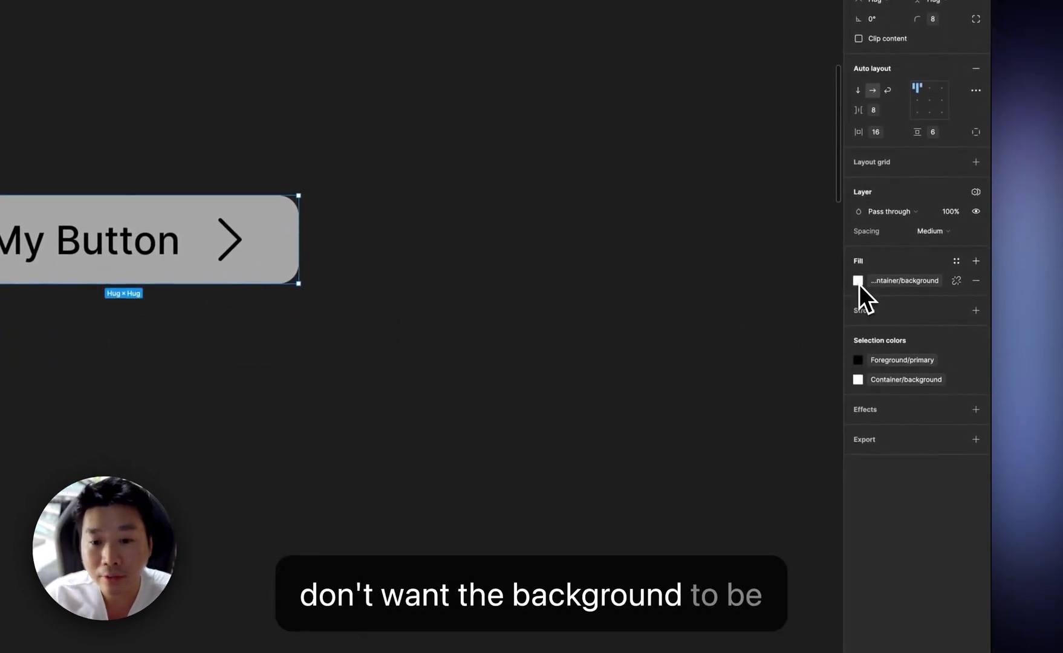
pyautogui.click(956, 261)
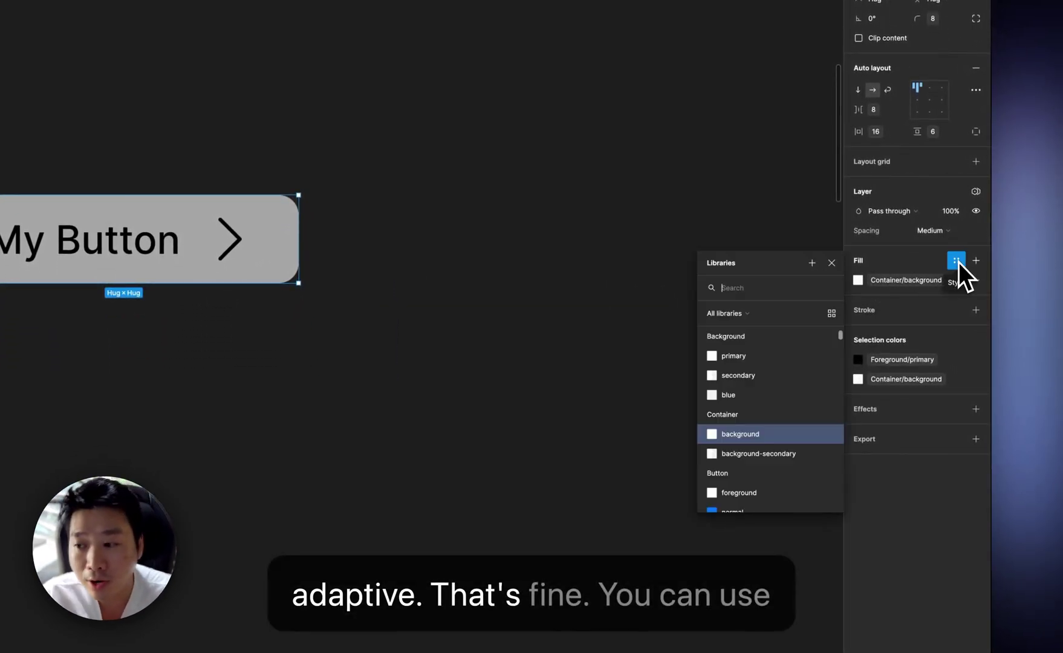
pyautogui.scroll(-10, 765, 392)
pyautogui.scroll(-15, 766, 391)
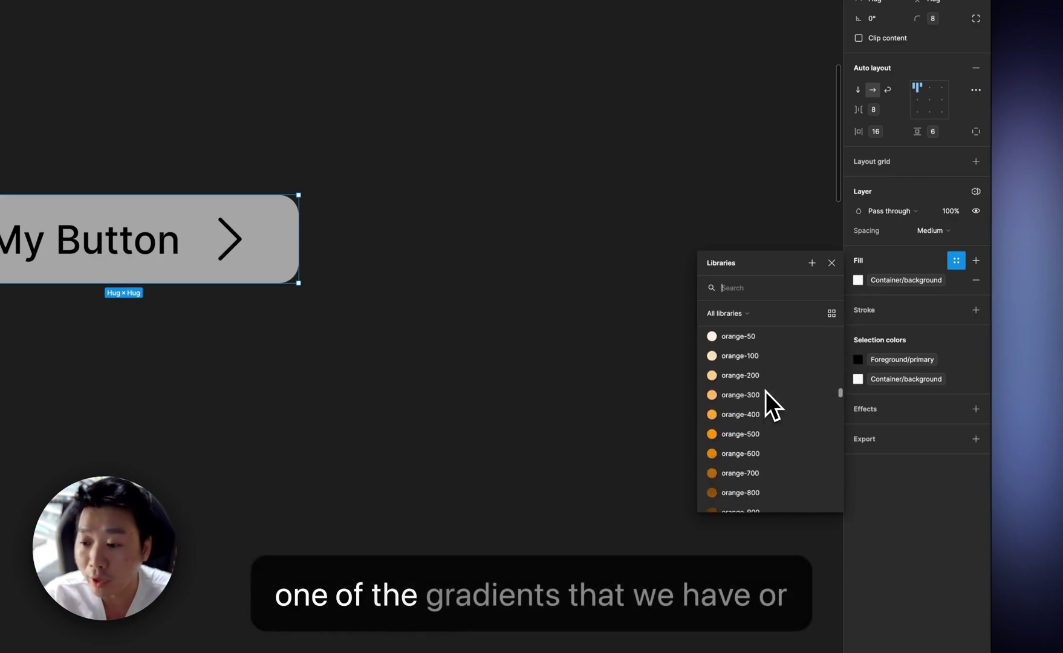
pyautogui.scroll(-15, 763, 396)
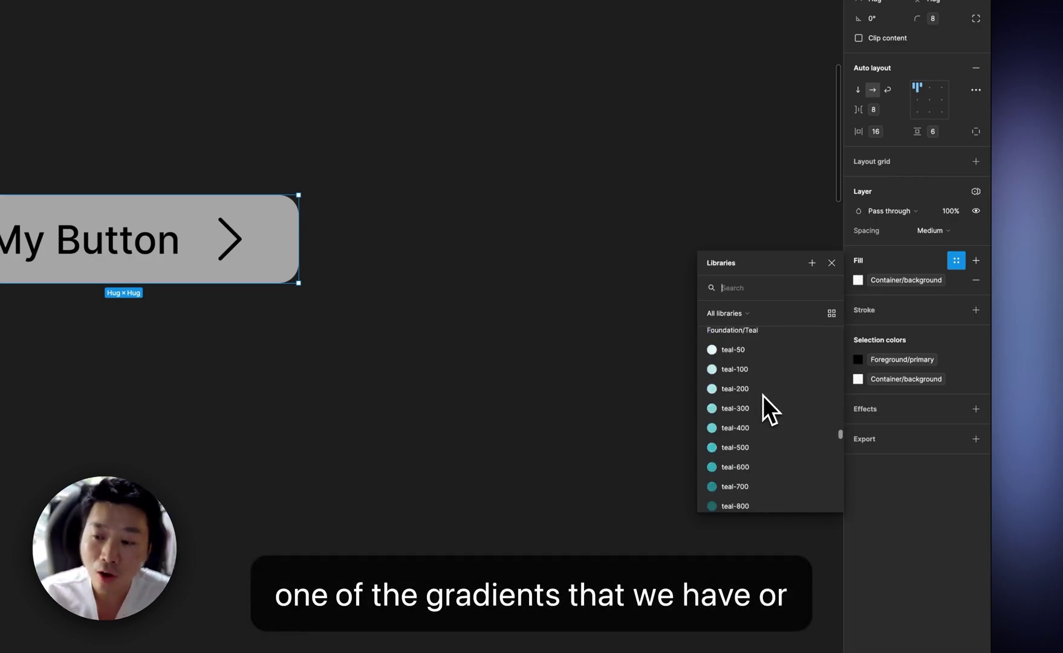
pyautogui.scroll(-20, 765, 395)
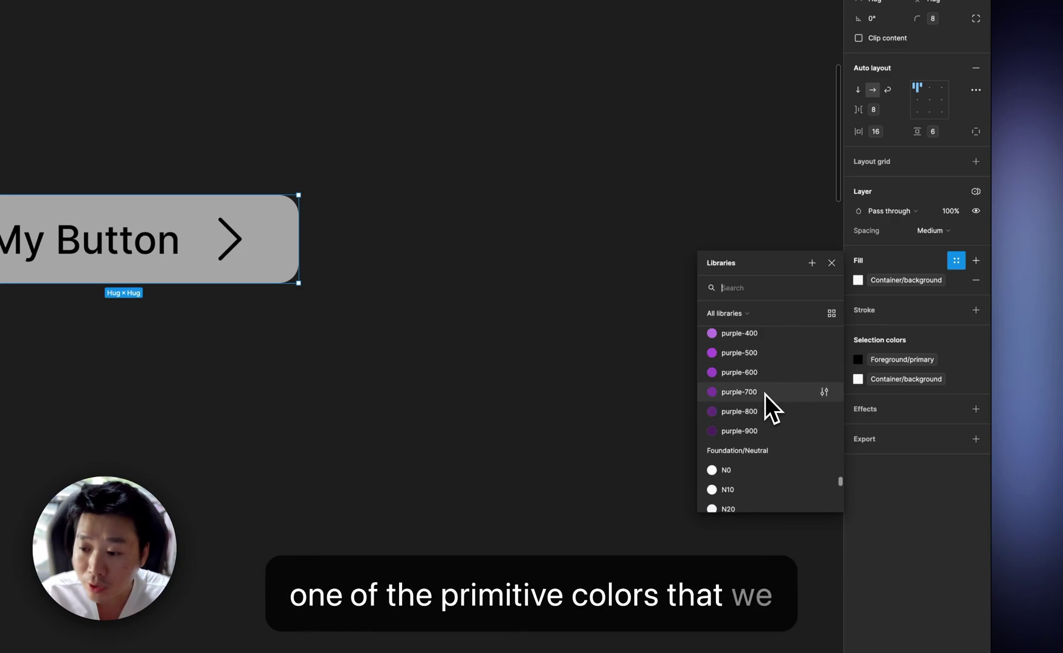
pyautogui.scroll(20, 766, 394)
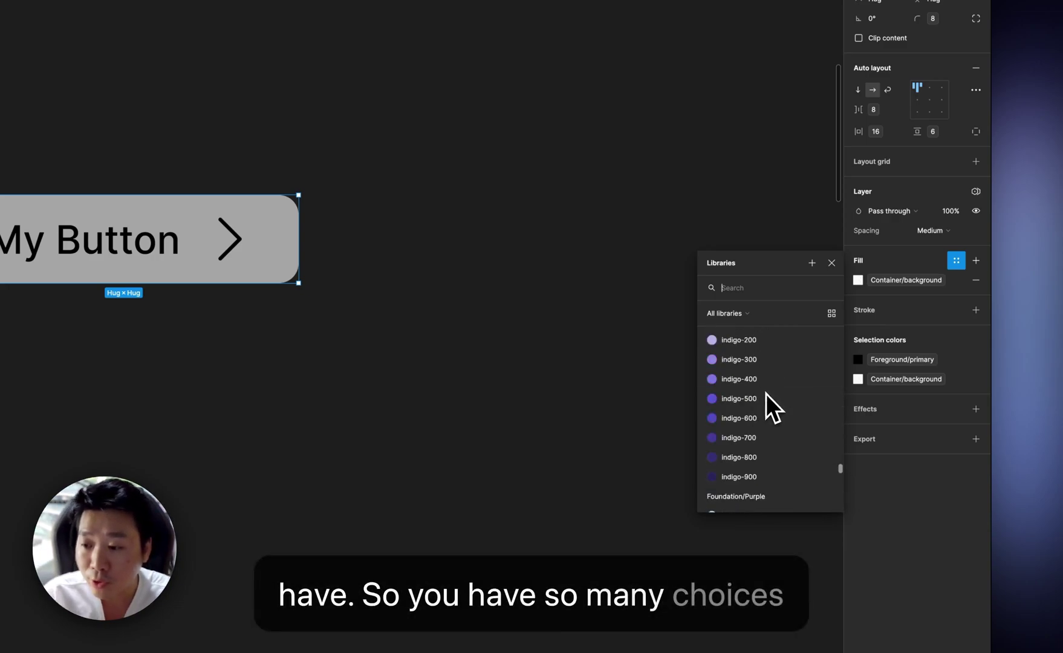
pyautogui.scroll(5, 766, 394)
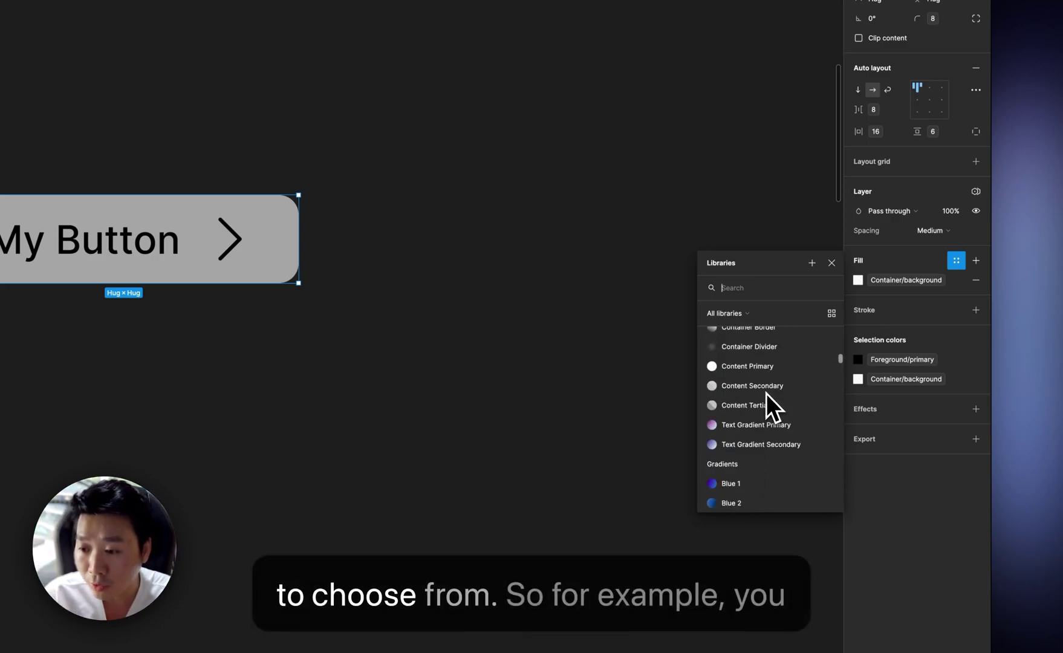
pyautogui.scroll(-2, 767, 394)
pyautogui.click(747, 405)
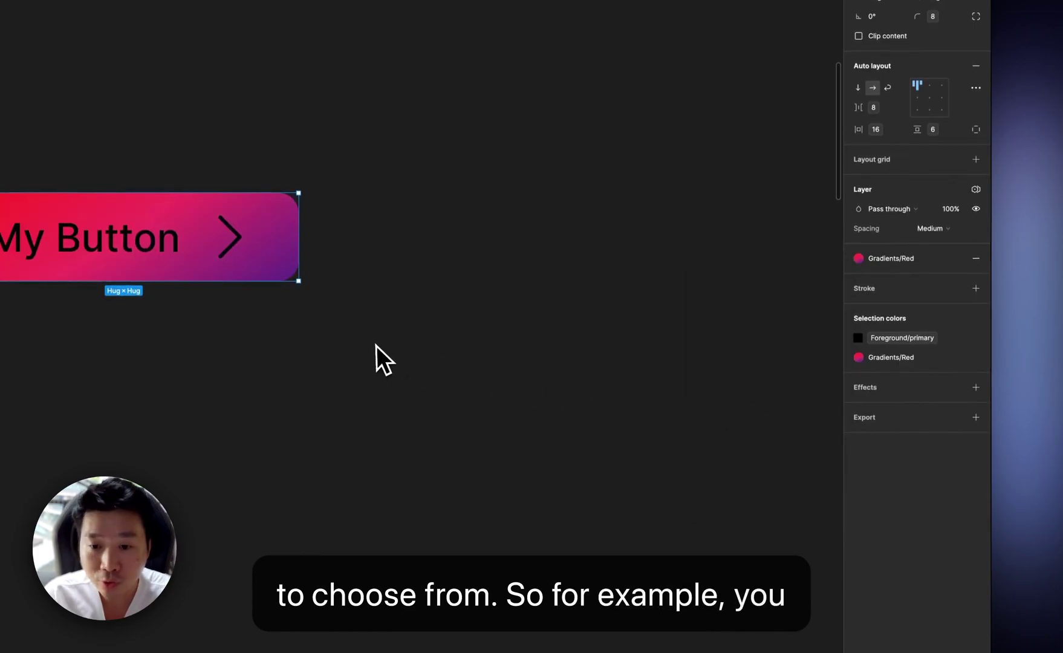
pyautogui.click(858, 258)
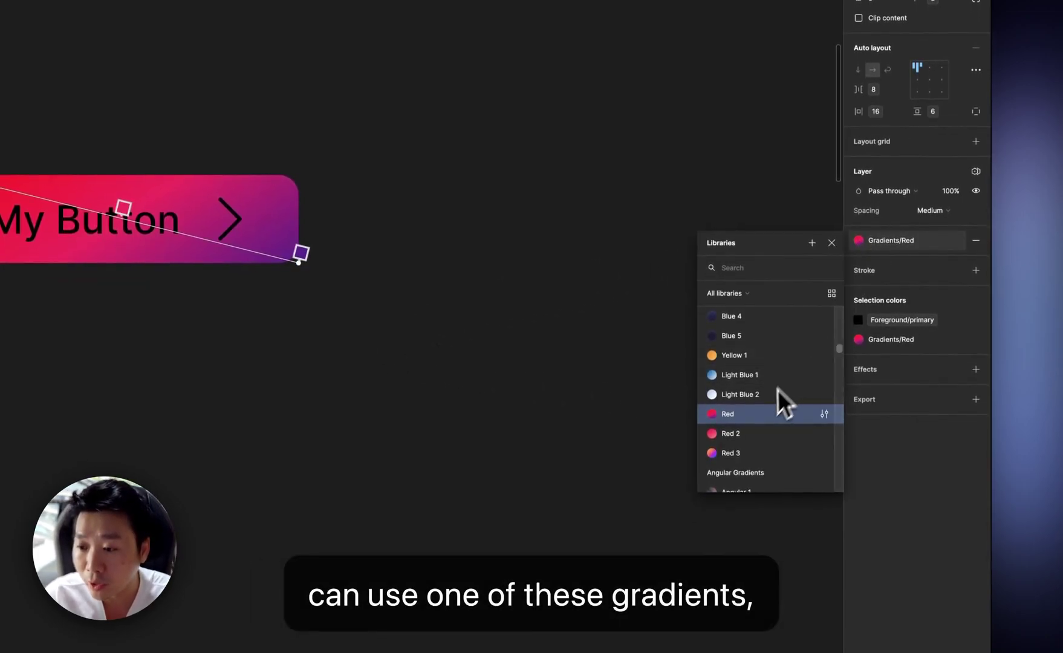
pyautogui.click(767, 376)
pyautogui.click(511, 339)
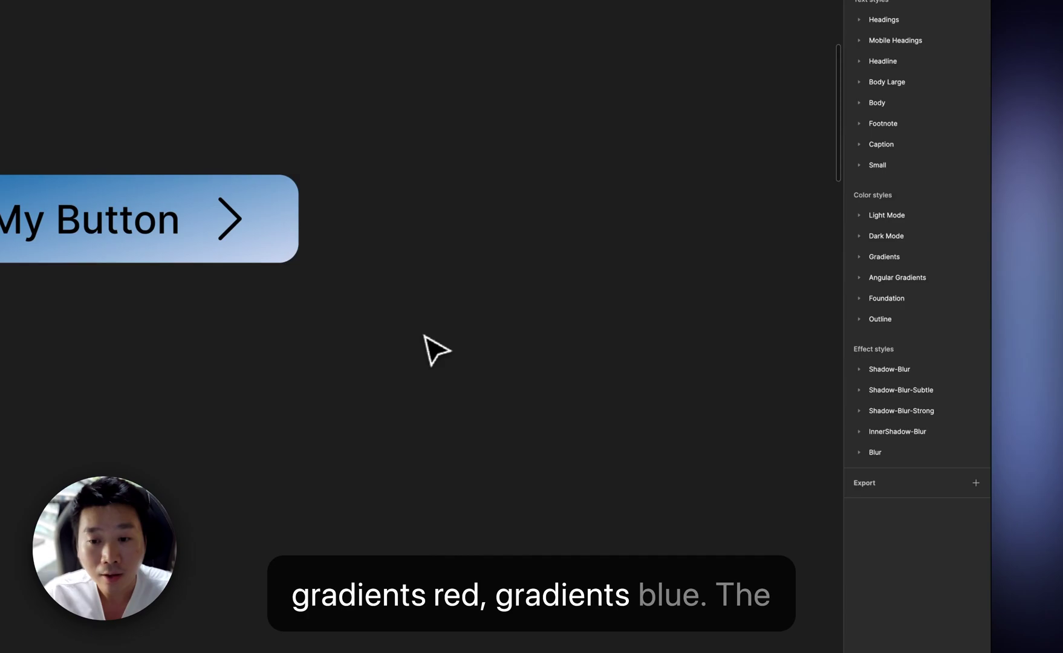
pyautogui.hotkey('ctrl', 'z')
pyautogui.hotkey('ctrl', 'z')
pyautogui.hotkey('ctrl', 'z')
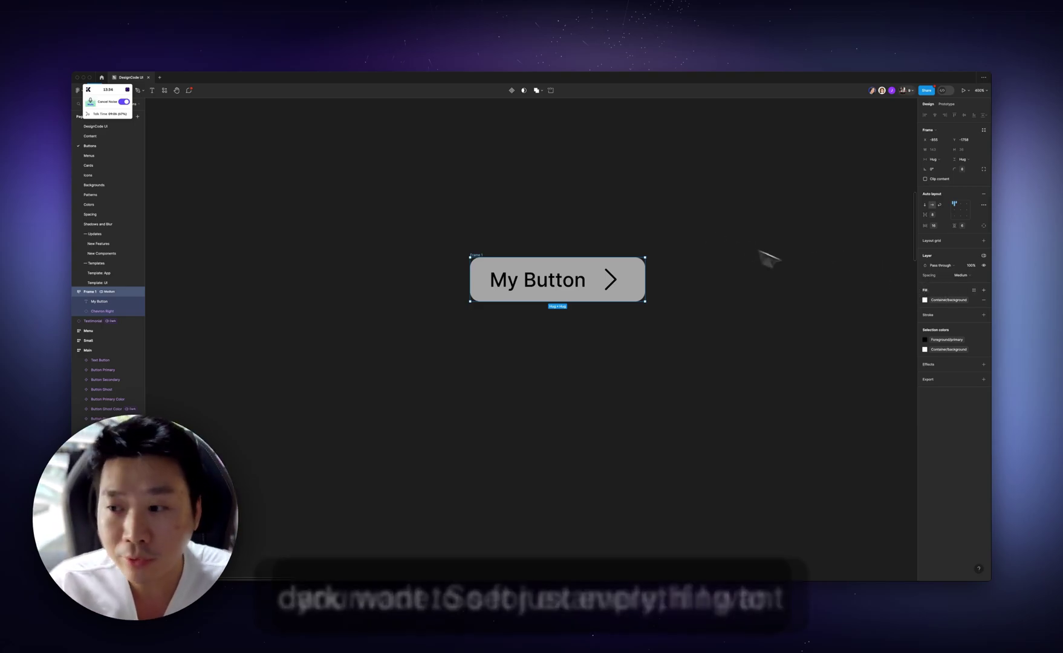
# Step: Apply the Gradients/Blue 1 fill style from the library to the button
pyautogui.click(973, 288)
pyautogui.scroll(-10, 887, 343)
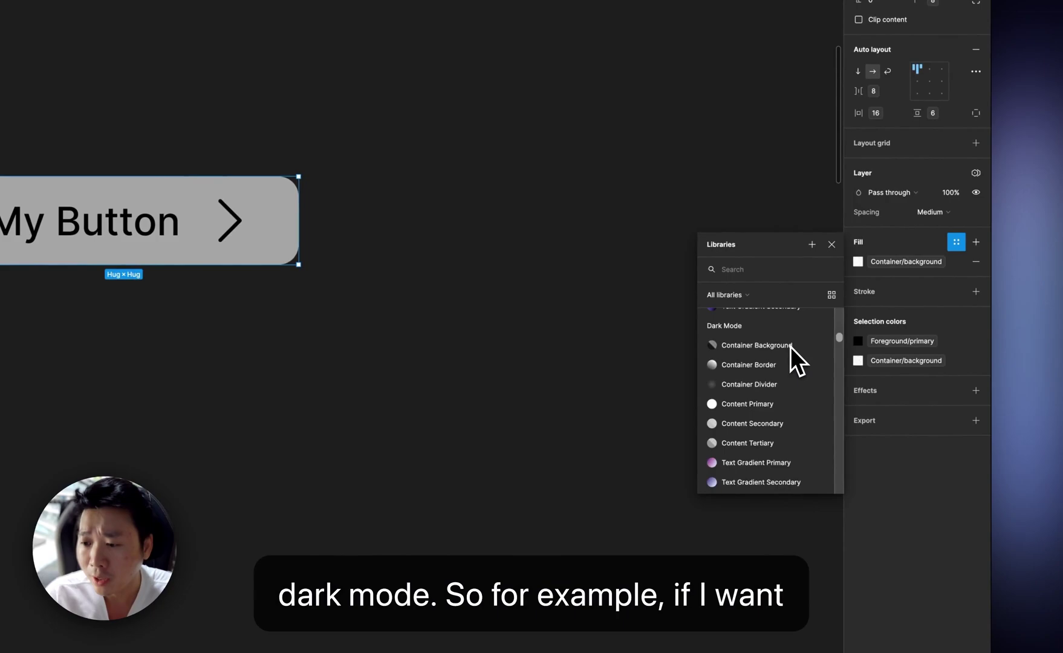
pyautogui.scroll(-5, 791, 346)
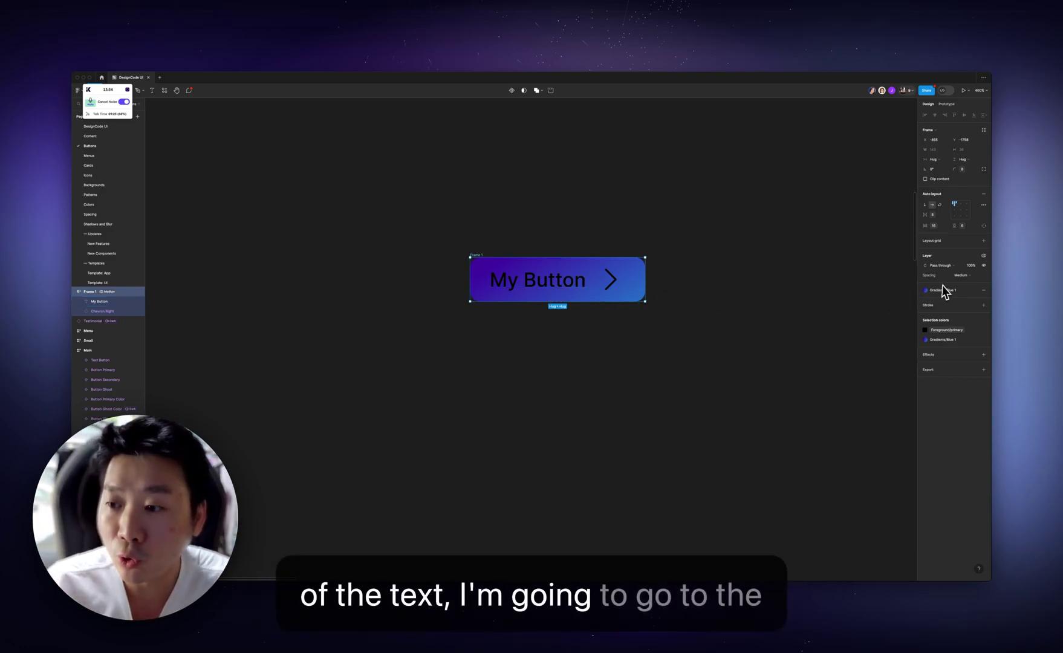
# Step: Switch the button's Colors mode to Dark, turning label and chevron white
pyautogui.click(983, 255)
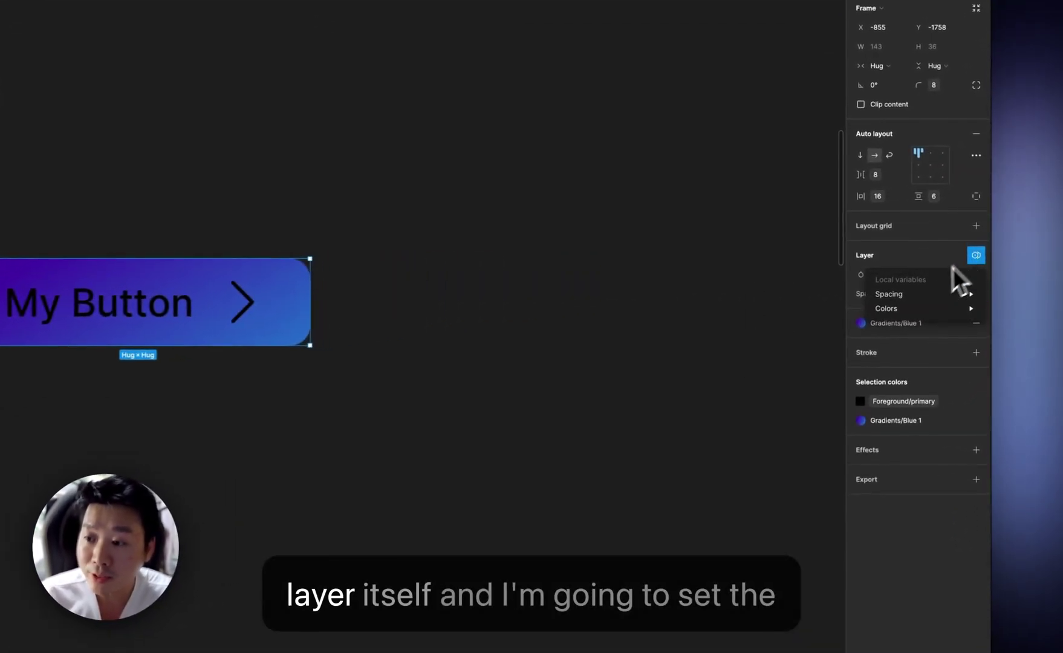
pyautogui.moveTo(944, 284)
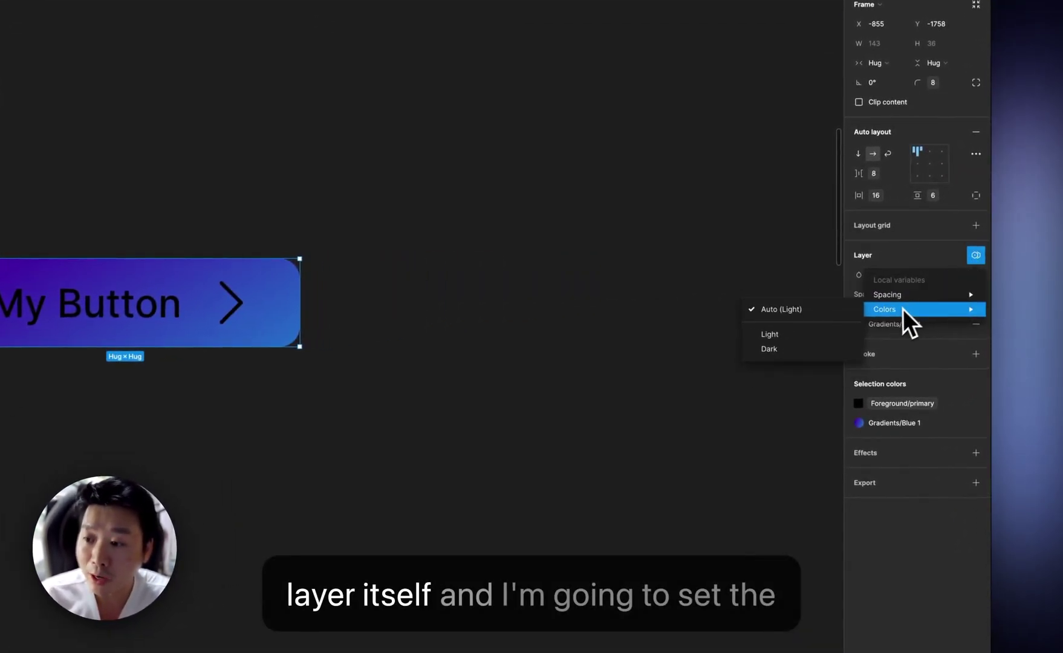
pyautogui.click(795, 349)
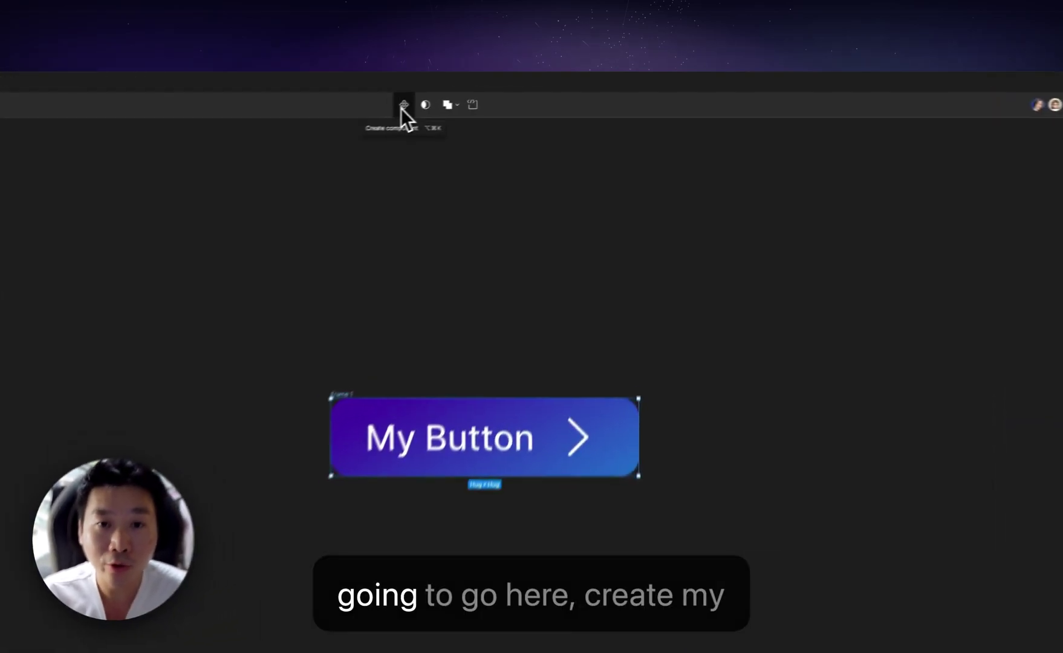
# Step: Convert the button frame into a component and expose its label as a Text property
pyautogui.click(511, 91)
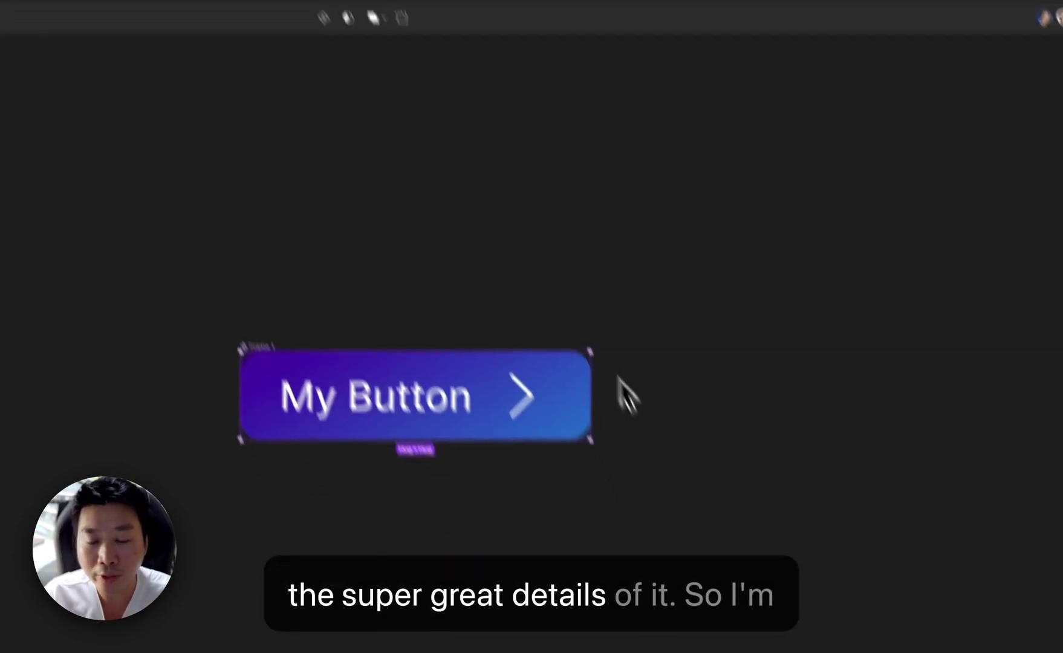
pyautogui.doubleClick(441, 414)
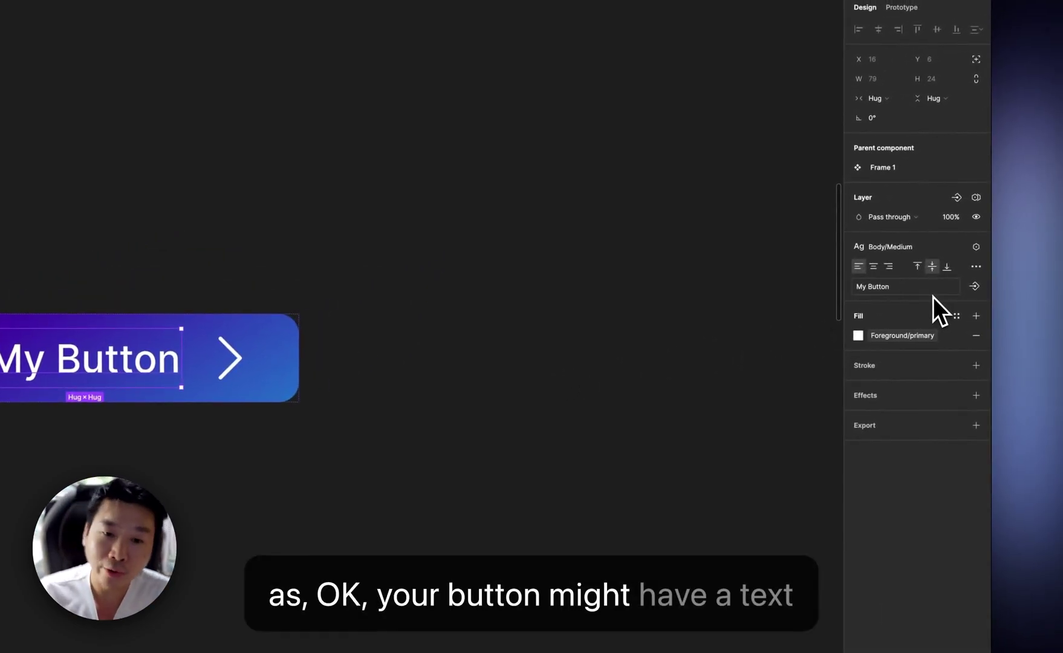
pyautogui.click(971, 291)
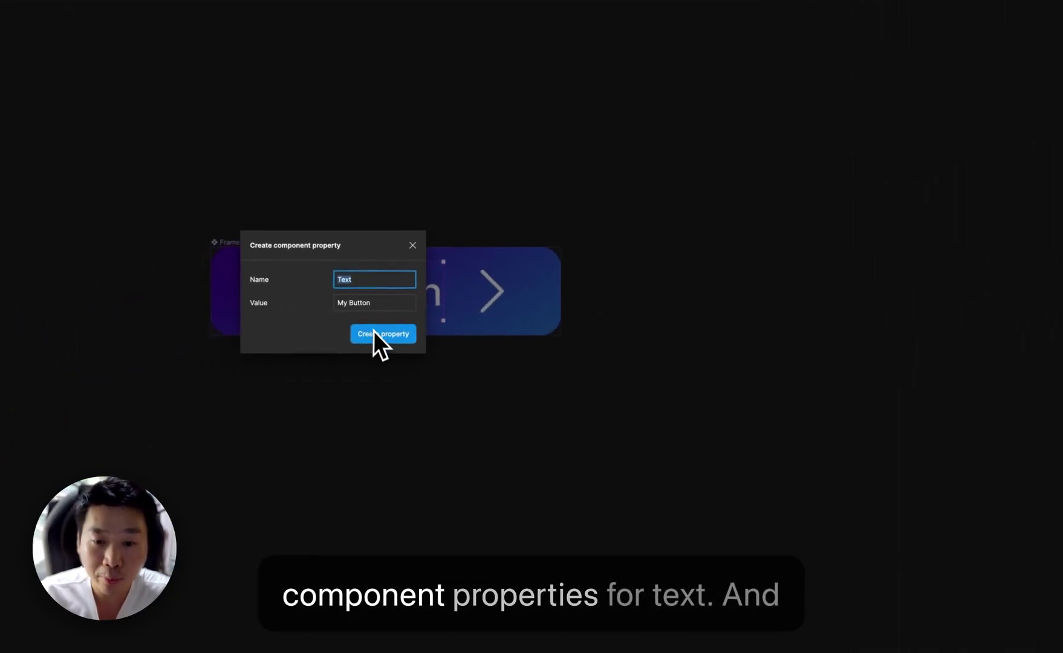
pyautogui.click(374, 332)
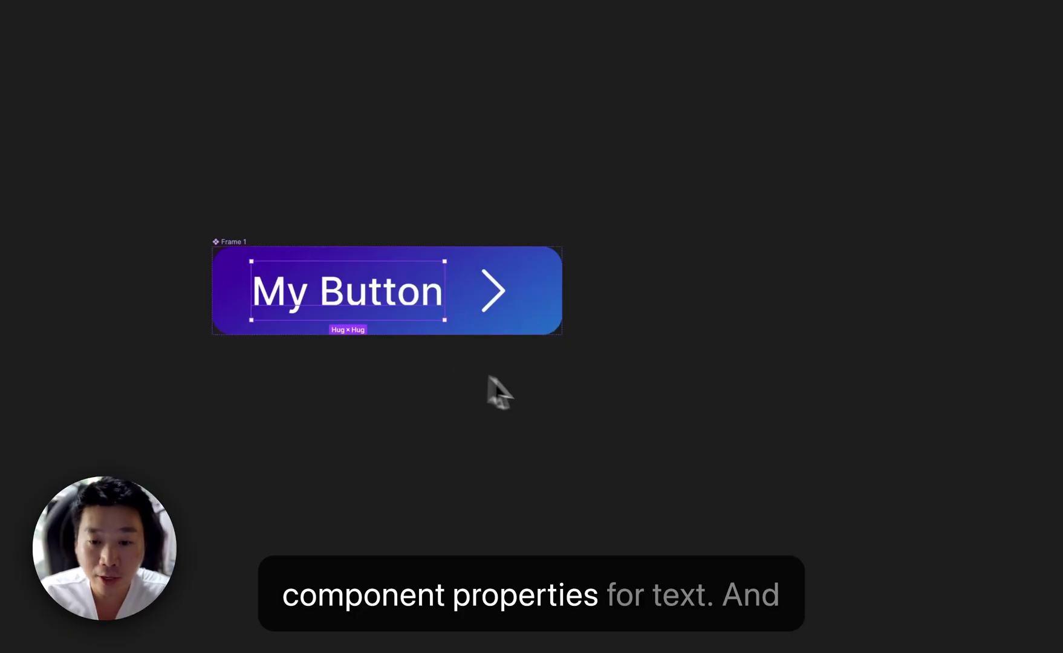
pyautogui.click(502, 309)
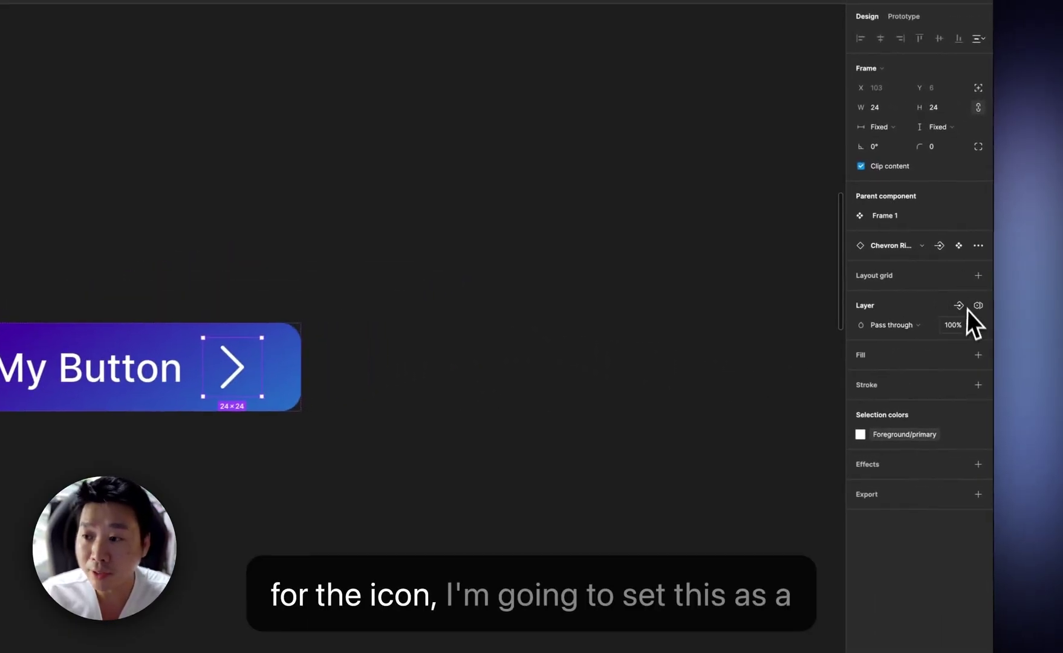
# Step: Create a Show Icon visibility property for the chevron
pyautogui.click(979, 299)
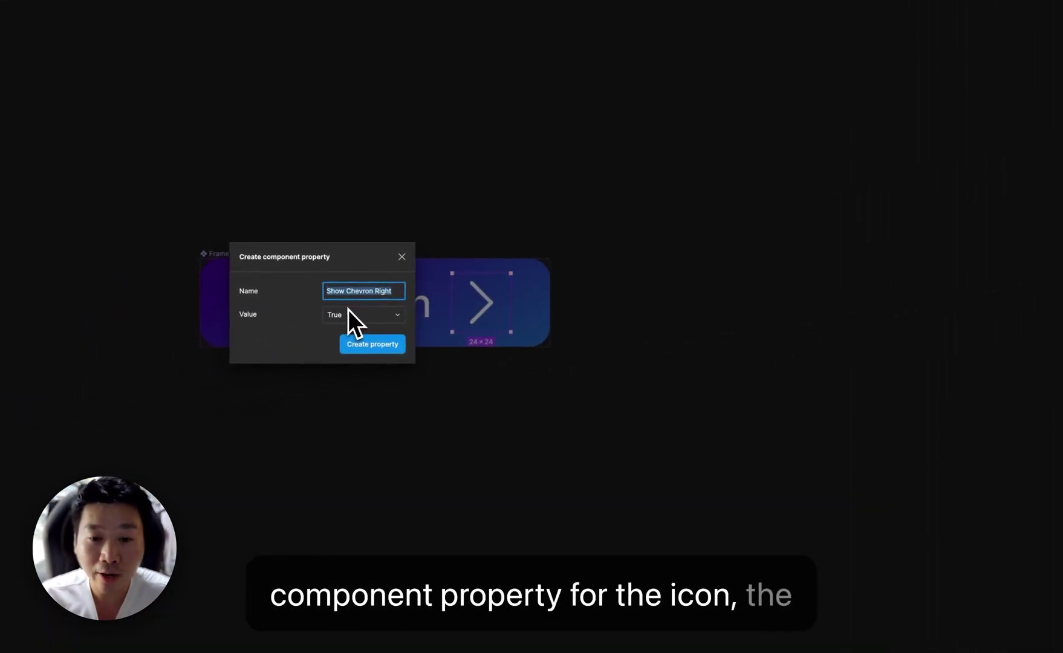
pyautogui.write('Icon')
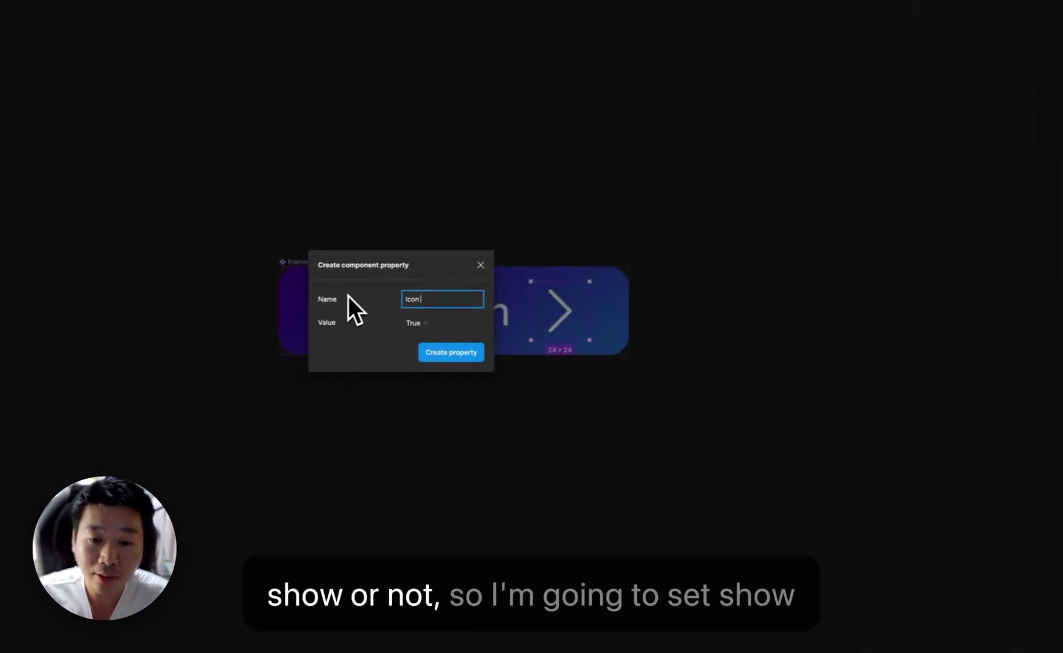
pyautogui.write('Show')
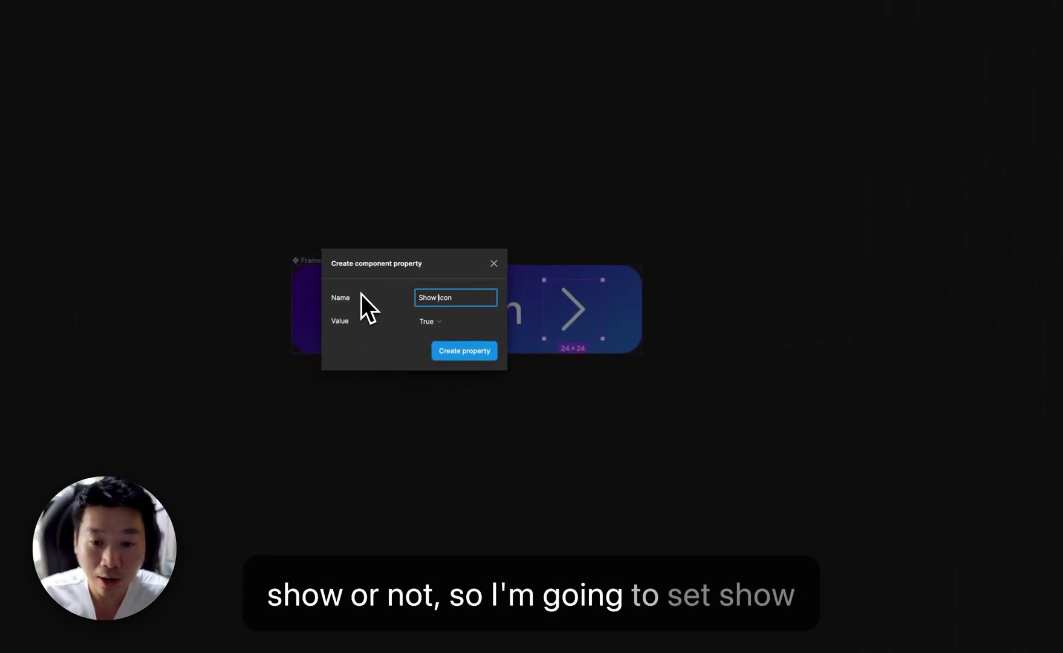
pyautogui.click(454, 356)
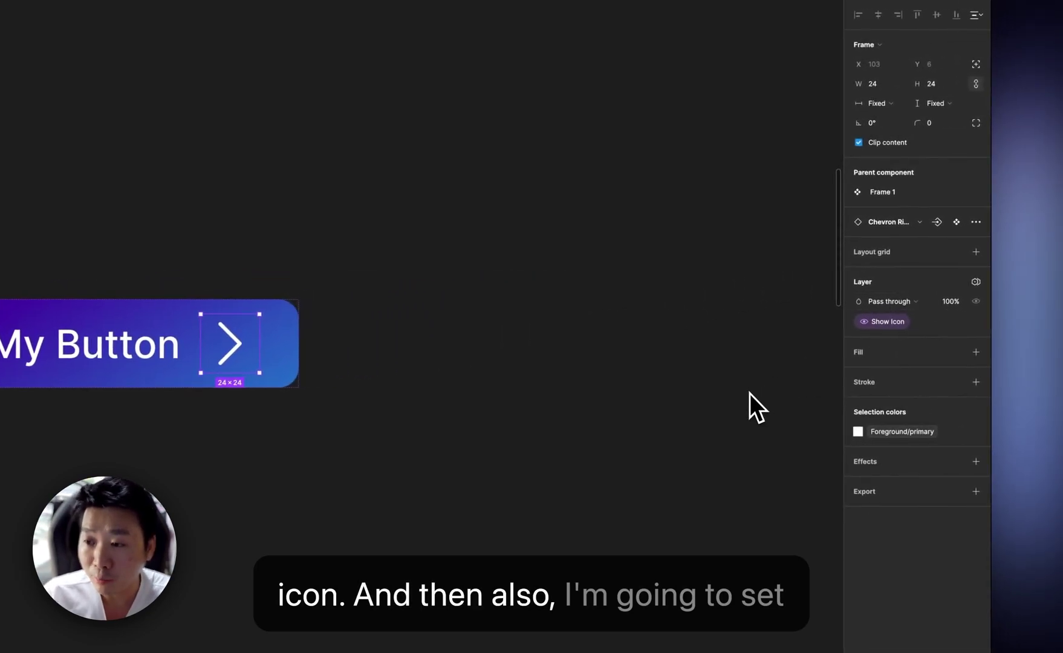
# Step: Set up an Icon instance-swap property with Chevron Right removed from preferred values
pyautogui.click(939, 224)
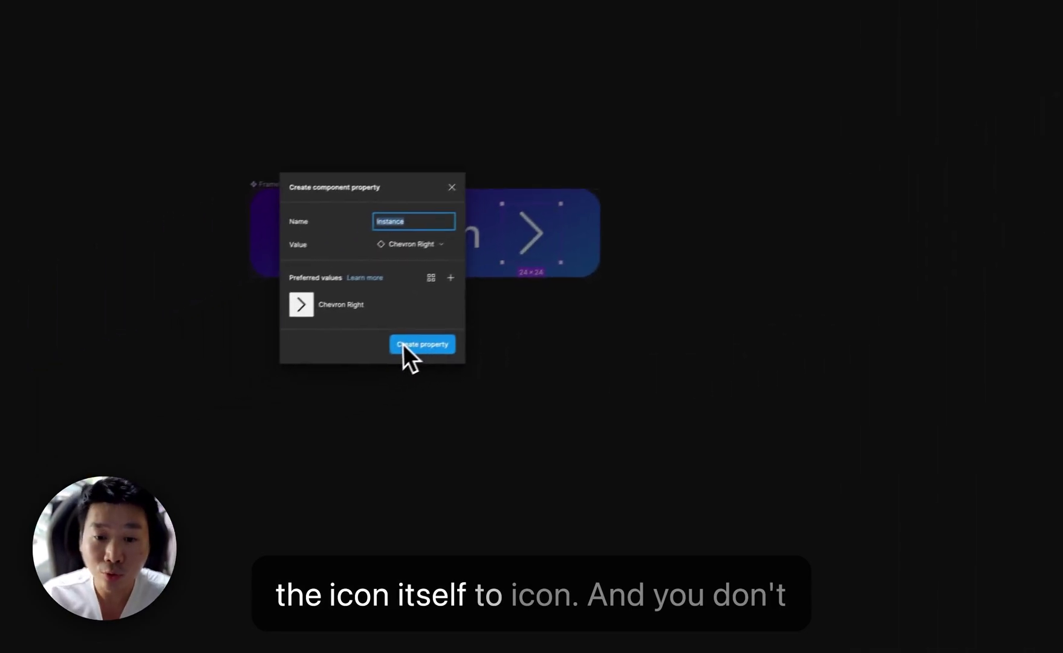
pyautogui.write('Icon')
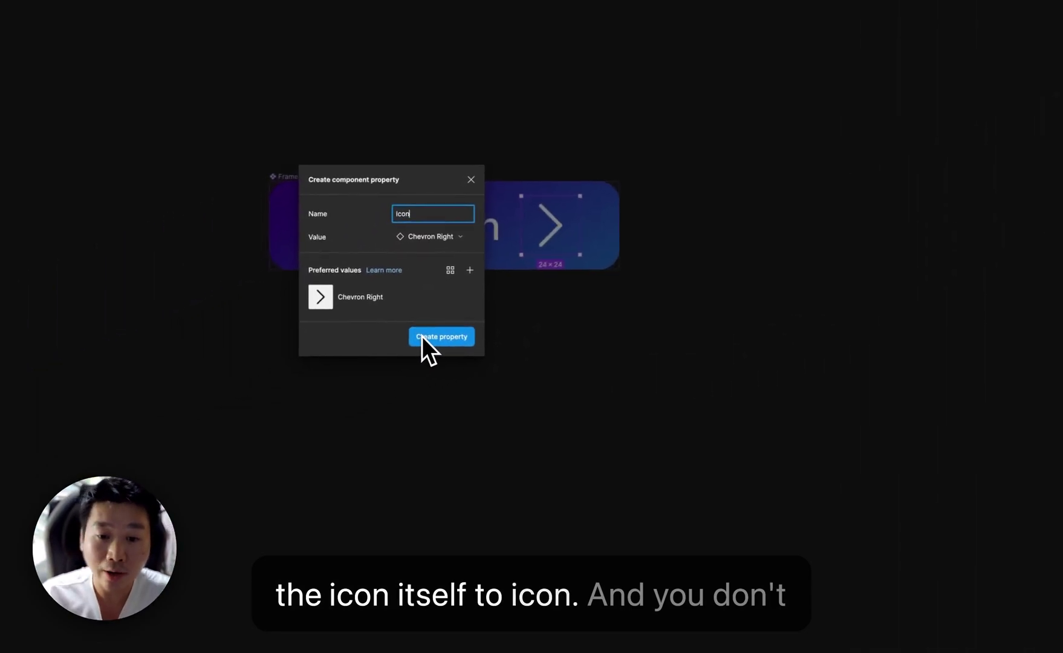
pyautogui.click(322, 301)
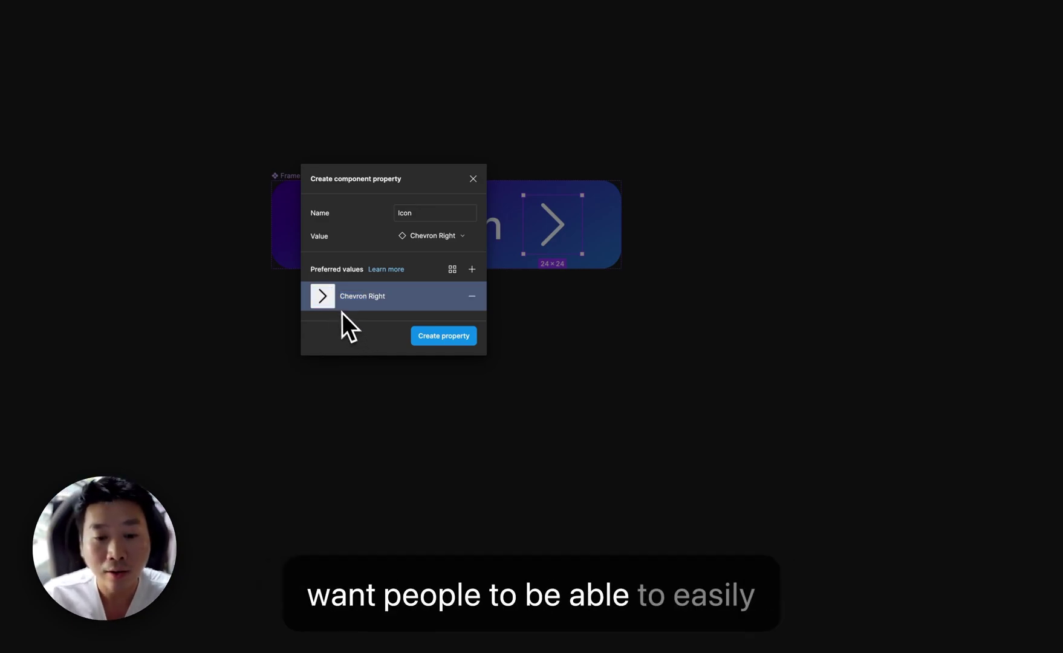
pyautogui.moveTo(481, 304)
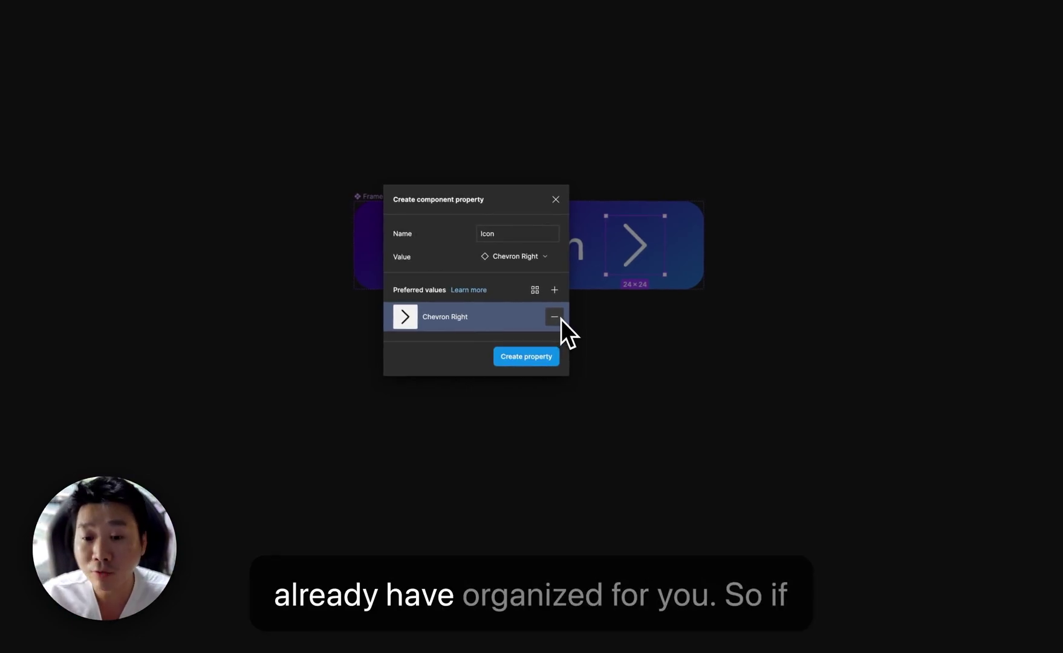
pyautogui.click(559, 318)
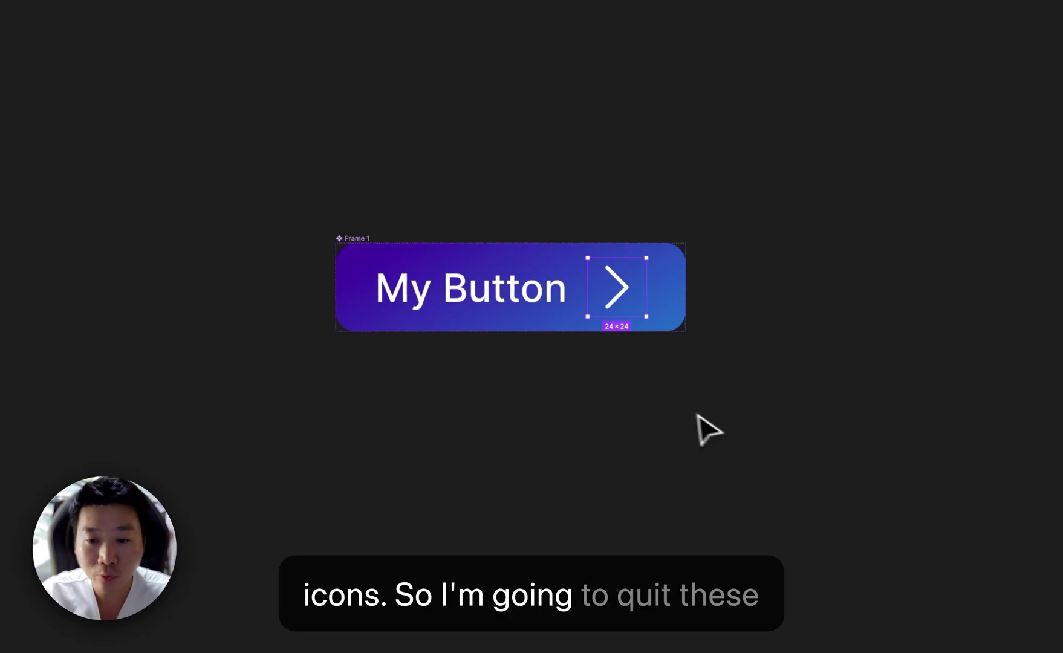
# Step: Create the Icon property and rename the Frame 1 component to 'My Button'
pyautogui.click(687, 415)
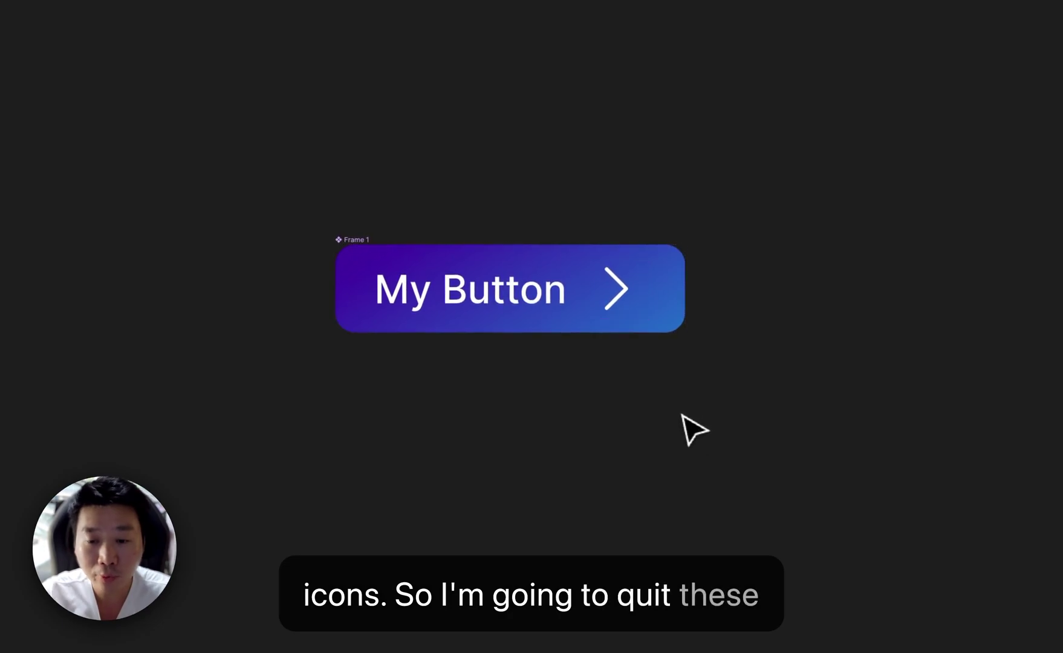
pyautogui.click(359, 244)
pyautogui.doubleClick(108, 310)
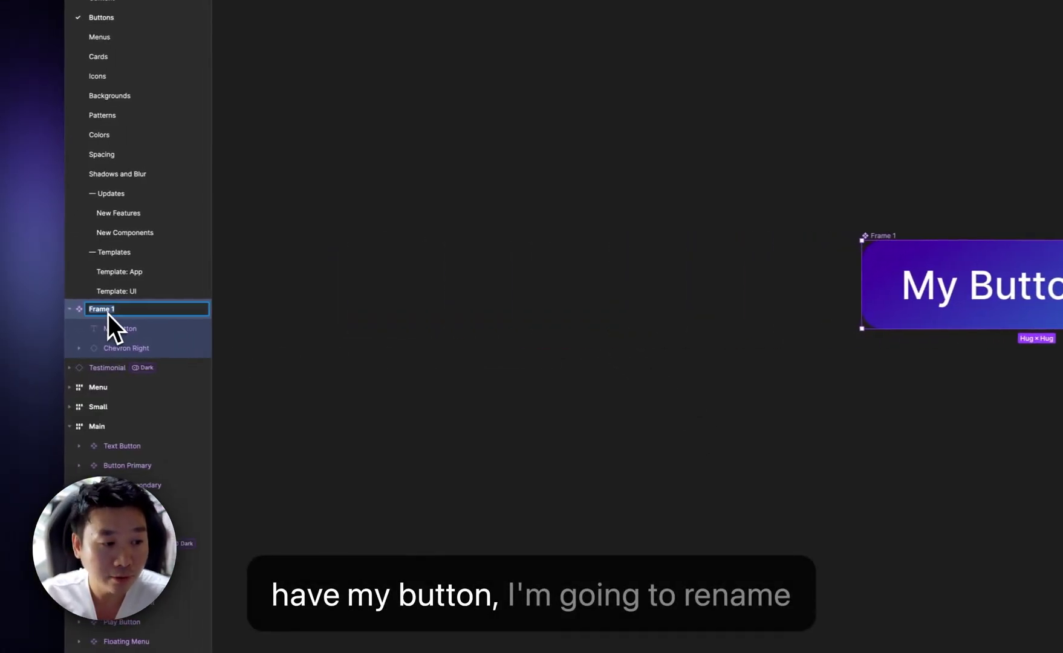
pyautogui.write('My Button')
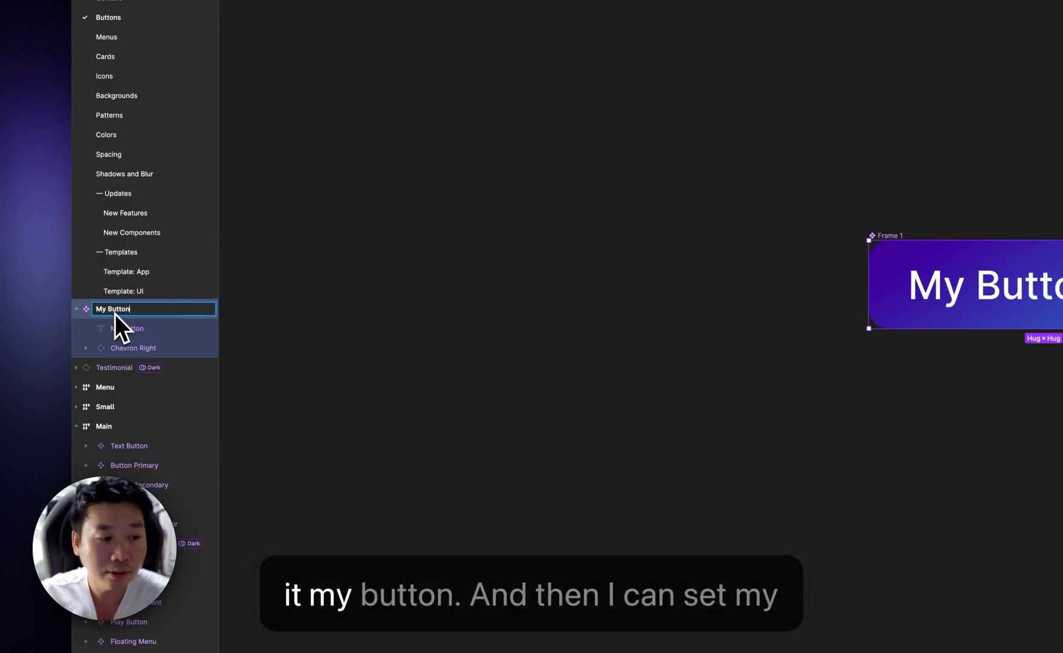
pyautogui.press('Return')
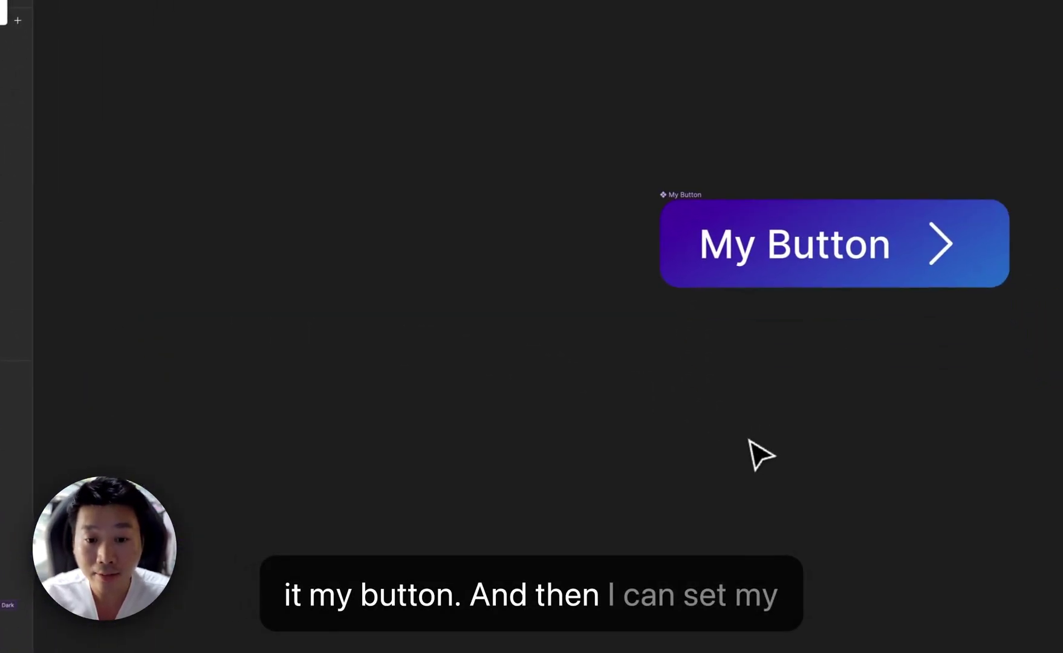
# Step: Place a My Button instance from the assets library below the original
pyautogui.hscroll(2, 761, 455)
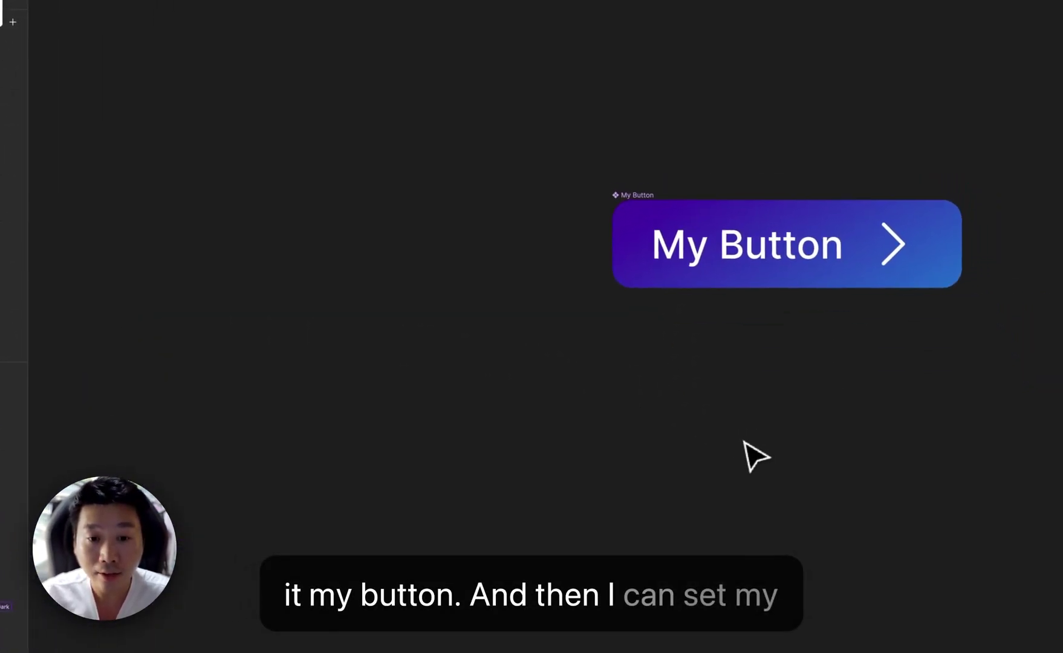
pyautogui.hotkey('shift', 'i')
pyautogui.write('m')
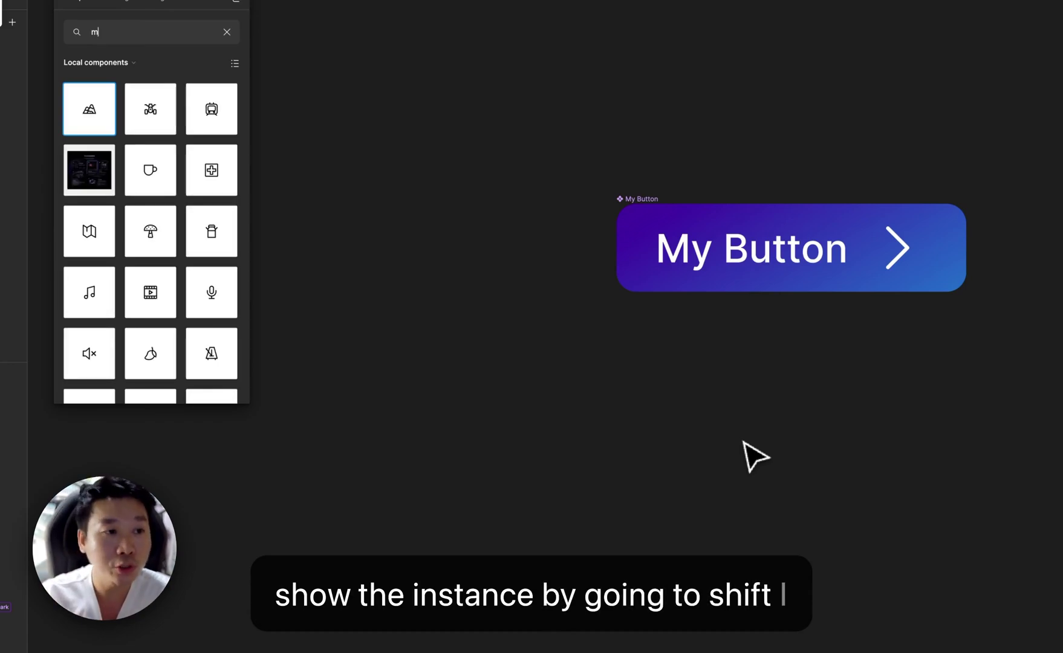
pyautogui.write('y buttoin')
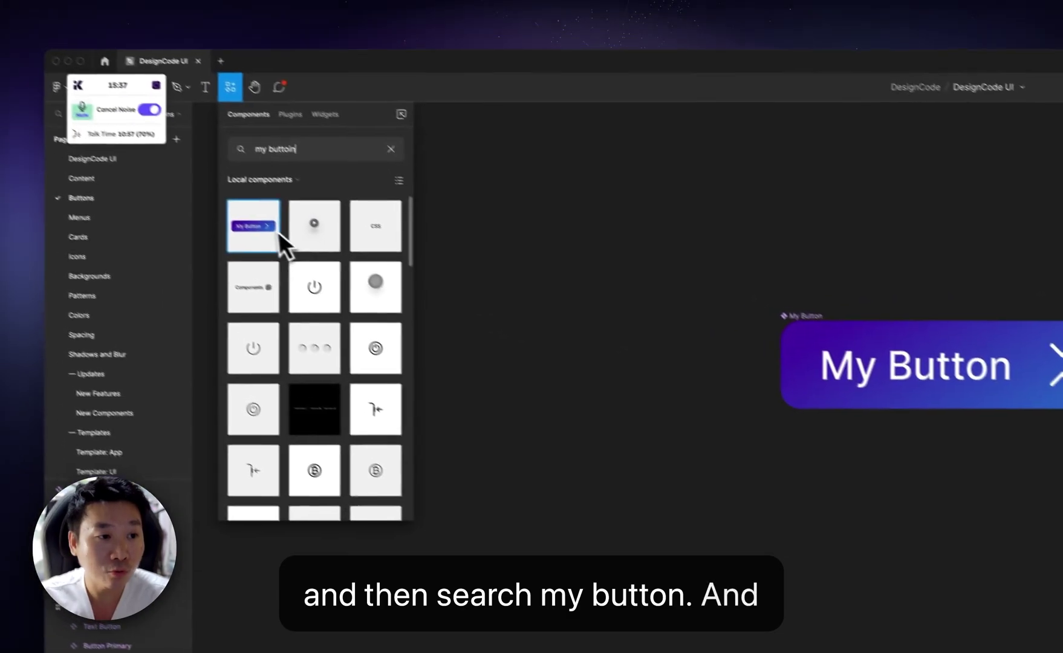
pyautogui.moveTo(88, 109); pyautogui.dragTo(796, 428)
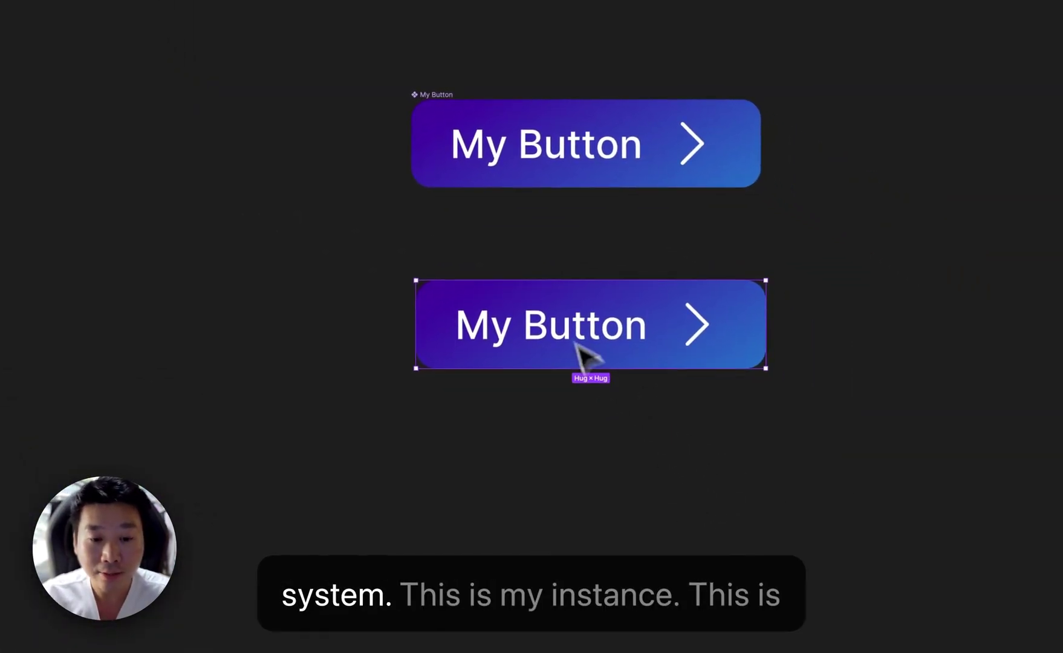
pyautogui.click(417, 136)
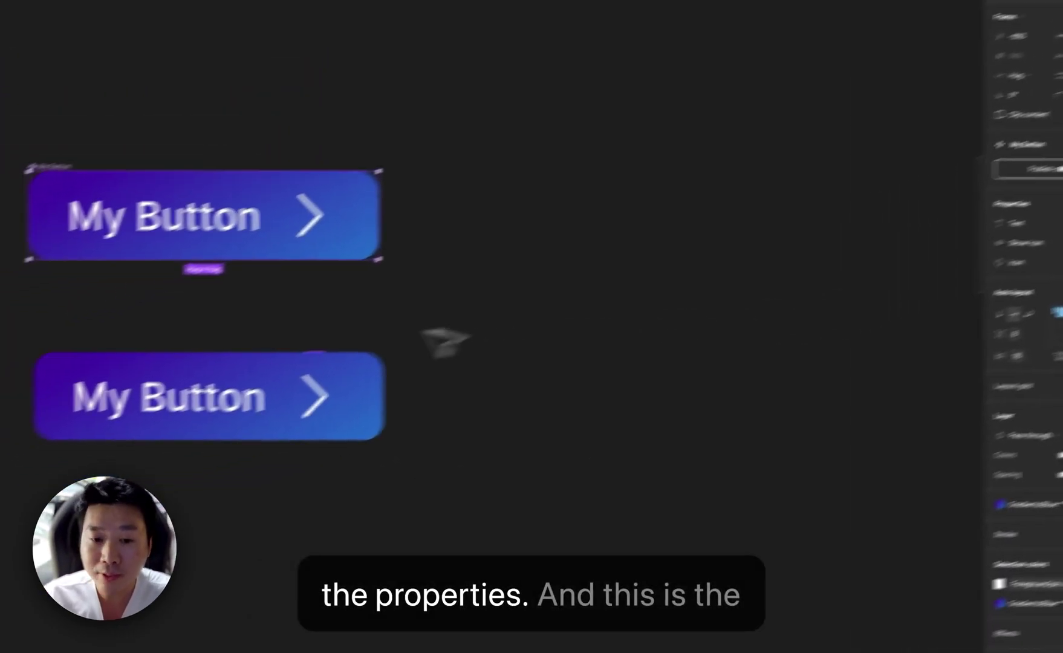
pyautogui.click(91, 445)
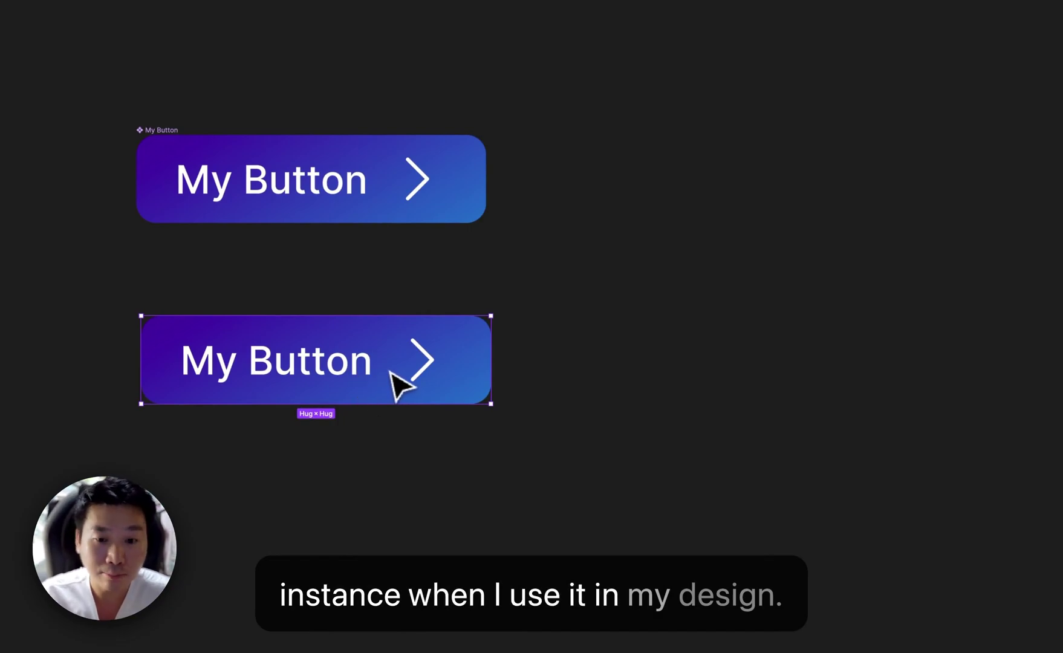
# Step: Toggle the instance's Show Icon property off and on, leaving the icon visible
pyautogui.click(920, 206)
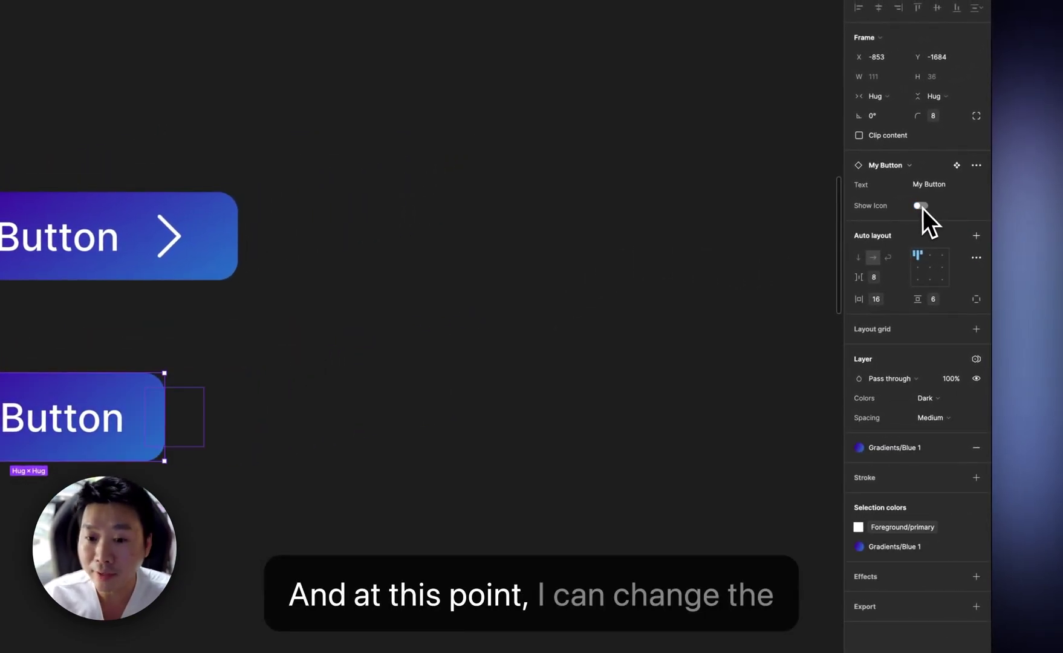
pyautogui.click(921, 207)
pyautogui.click(921, 206)
pyautogui.click(921, 207)
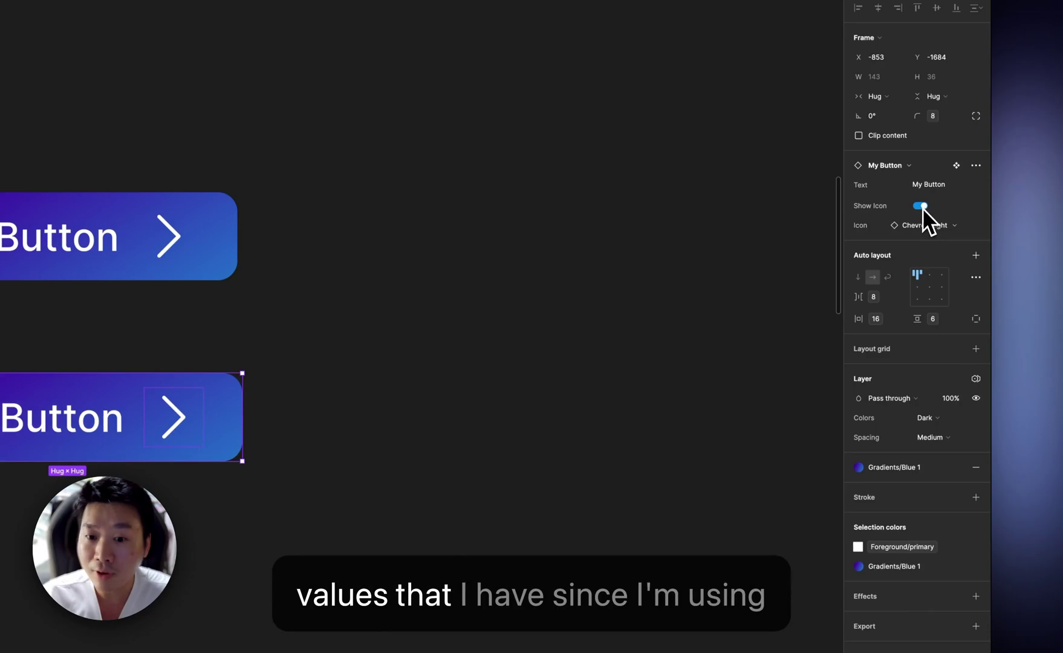
pyautogui.click(922, 207)
pyautogui.click(922, 207)
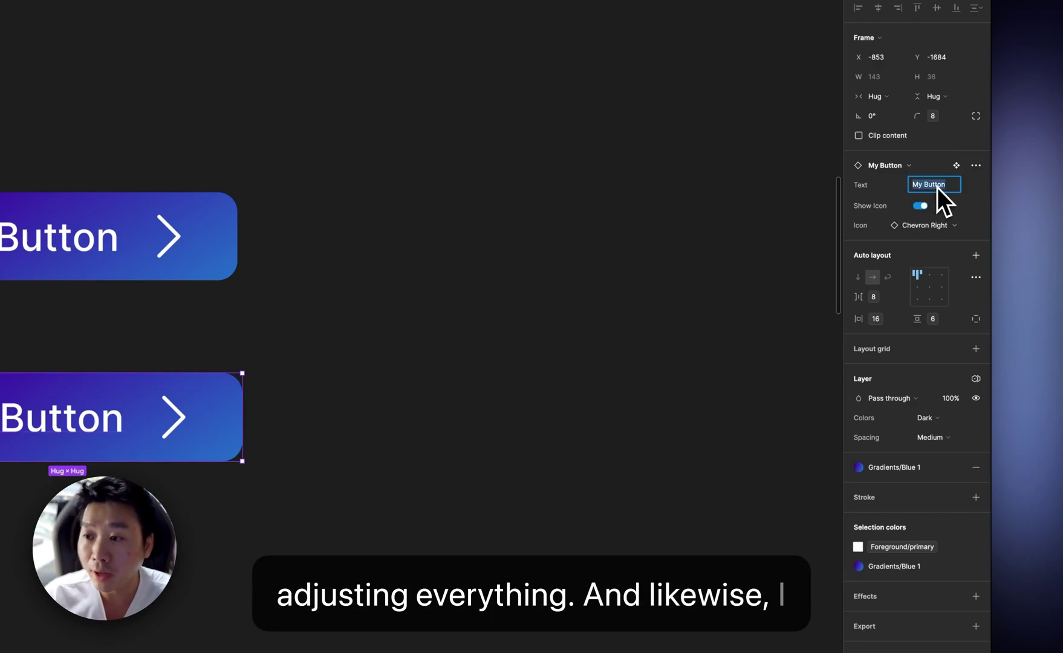
# Step: Change the instance's Text property to 'Change text'
pyautogui.click(938, 186)
pyautogui.write('Change te')
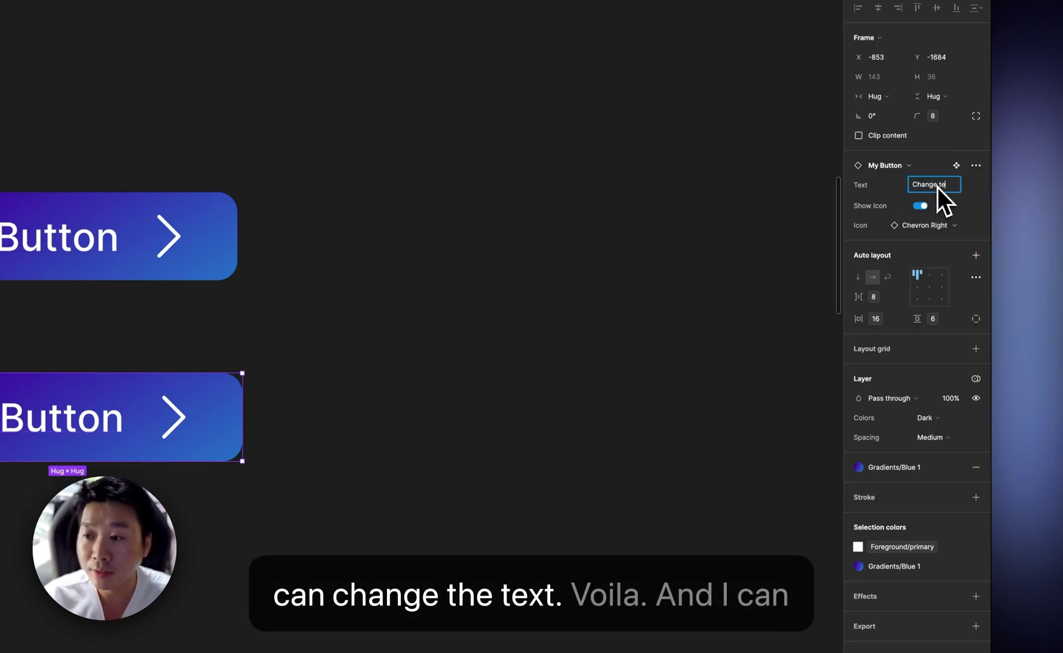
pyautogui.write('xt')
pyautogui.press('Return')
# Step: Swap the instance's chevron icon for the X icon
pyautogui.click(925, 226)
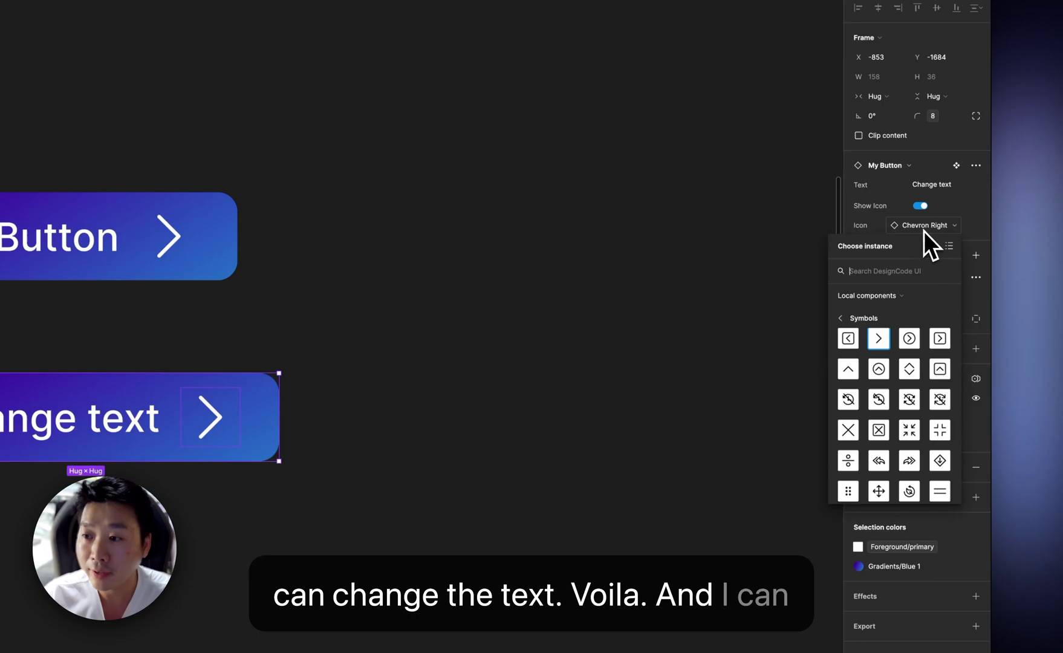
pyautogui.scroll(-3, 905, 399)
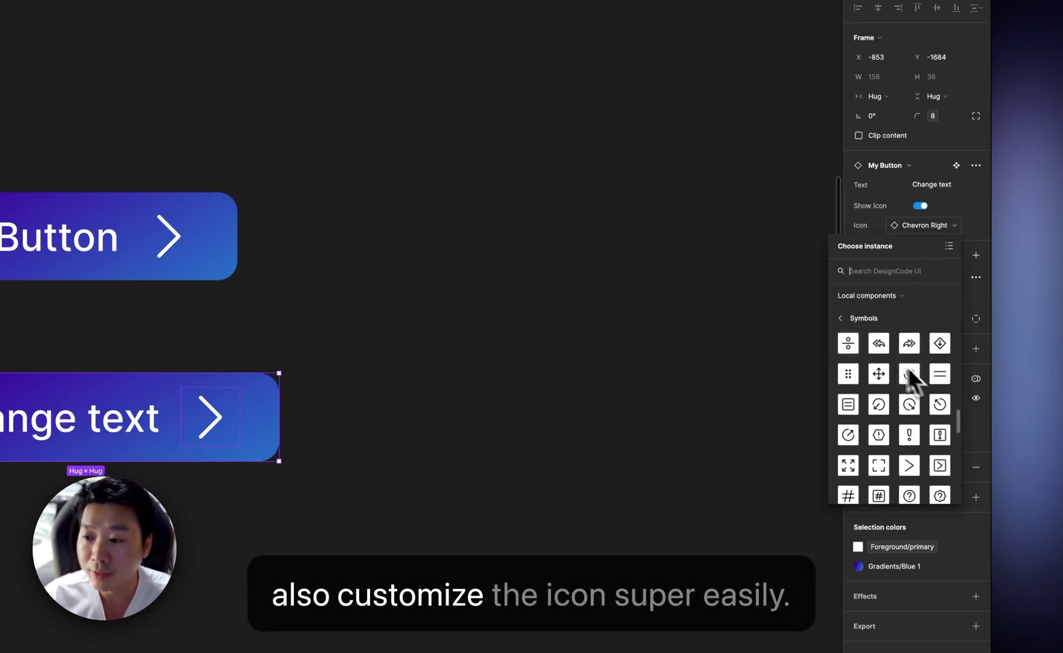
pyautogui.click(847, 352)
pyautogui.click(424, 541)
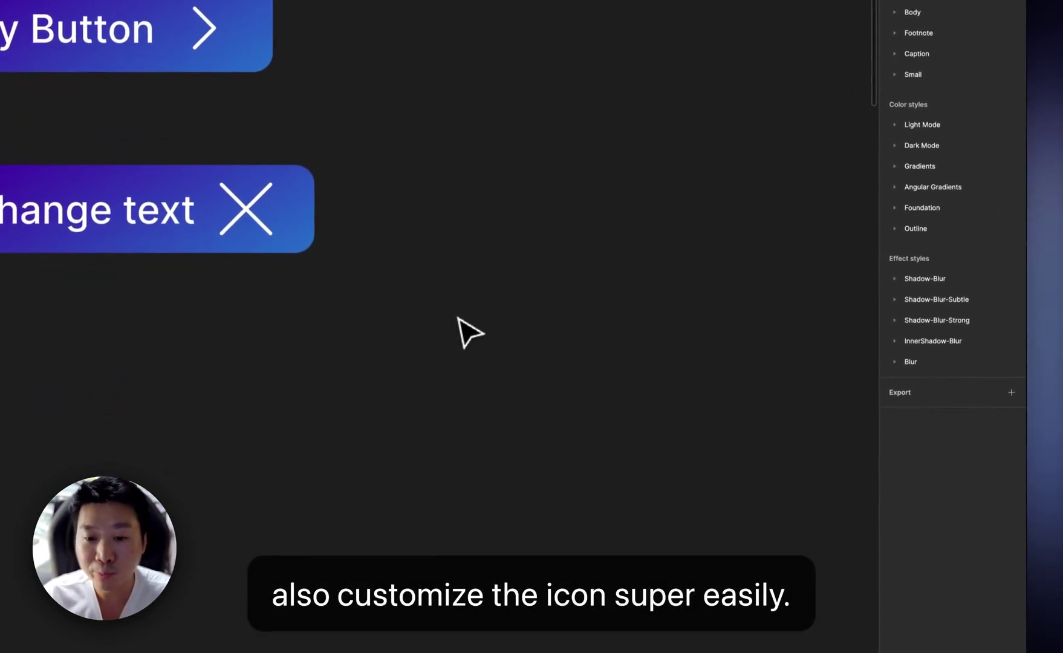